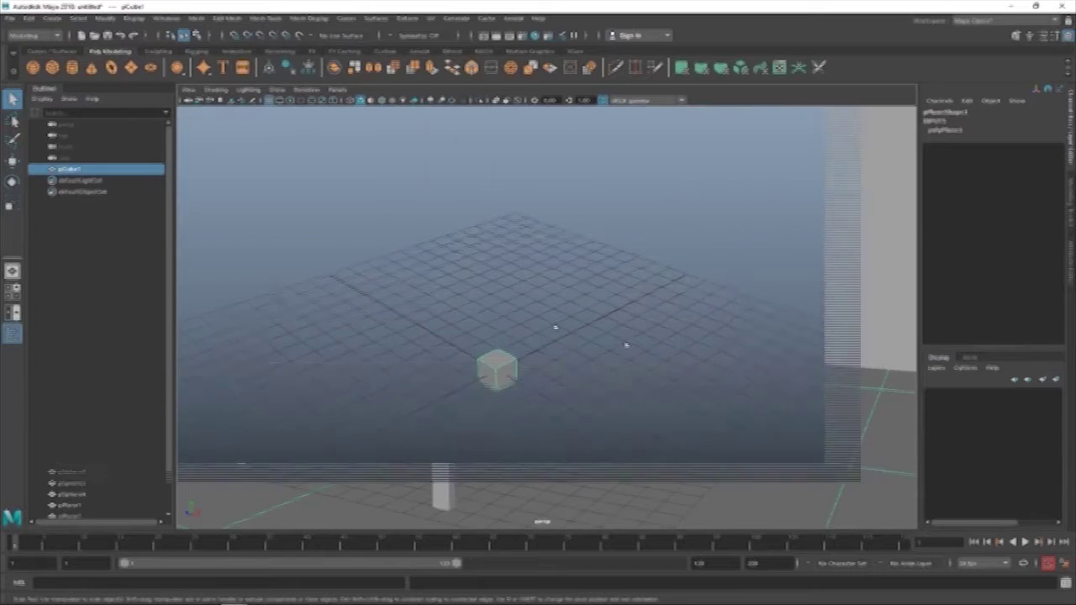
Step: Scale the cube into a wide, thin slab and raise it above the grid
key("r")
left_click_drag(543, 344, 682, 285)
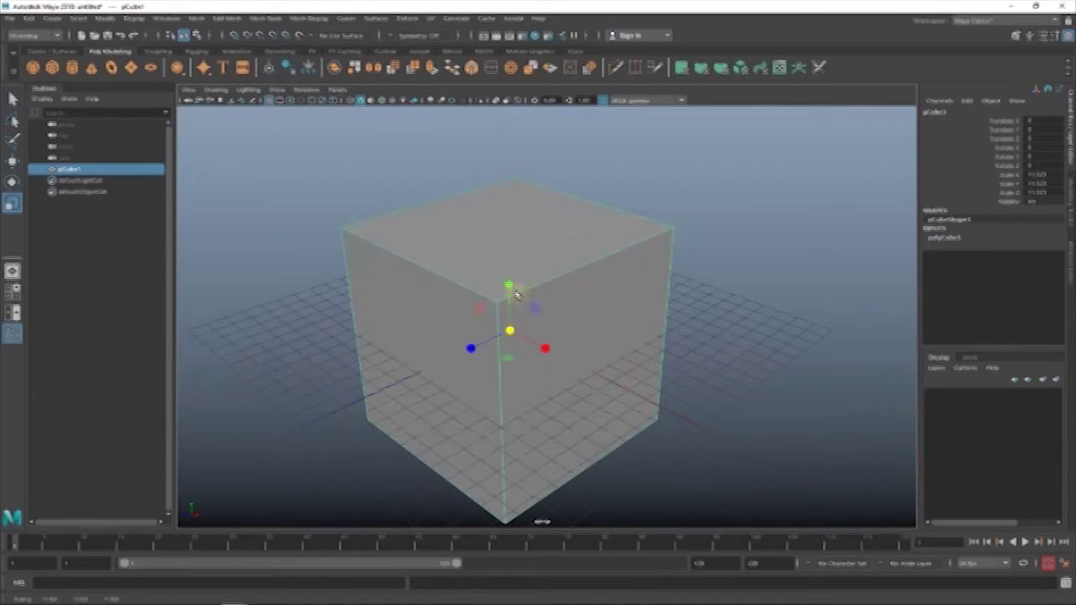
mouse_move(509, 288)
left_mouse_down()
mouse_move(511, 335)
mouse_move(425, 385)
left_mouse_up()
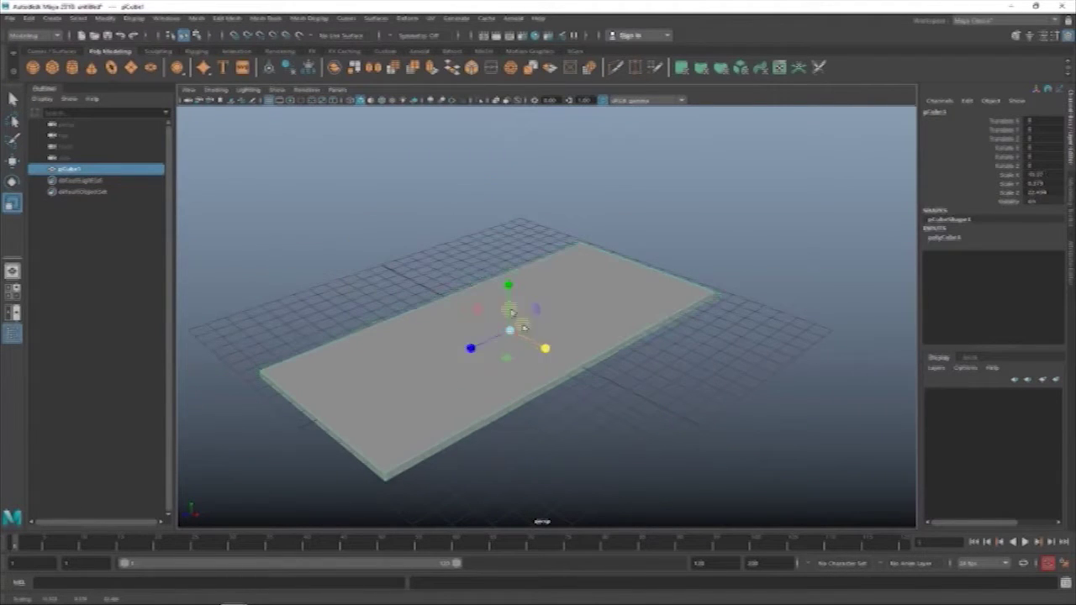
key("w")
mouse_move(513, 277)
left_mouse_down()
mouse_move(528, 161)
mouse_move(529, 199)
left_mouse_up()
scroll(648, 331, "down", 3)
Step: In the wireframe front view, lower the plank slightly and pull its right end inward
key("space")
key("space")
left_click(437, 194)
key("4")
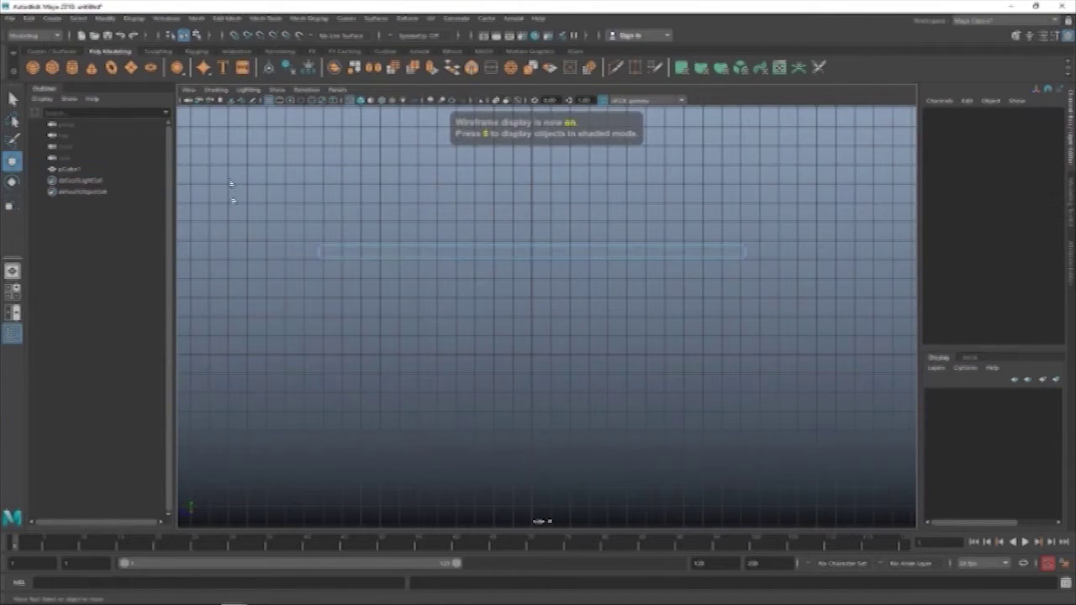
left_click_drag(467, 237, 842, 254)
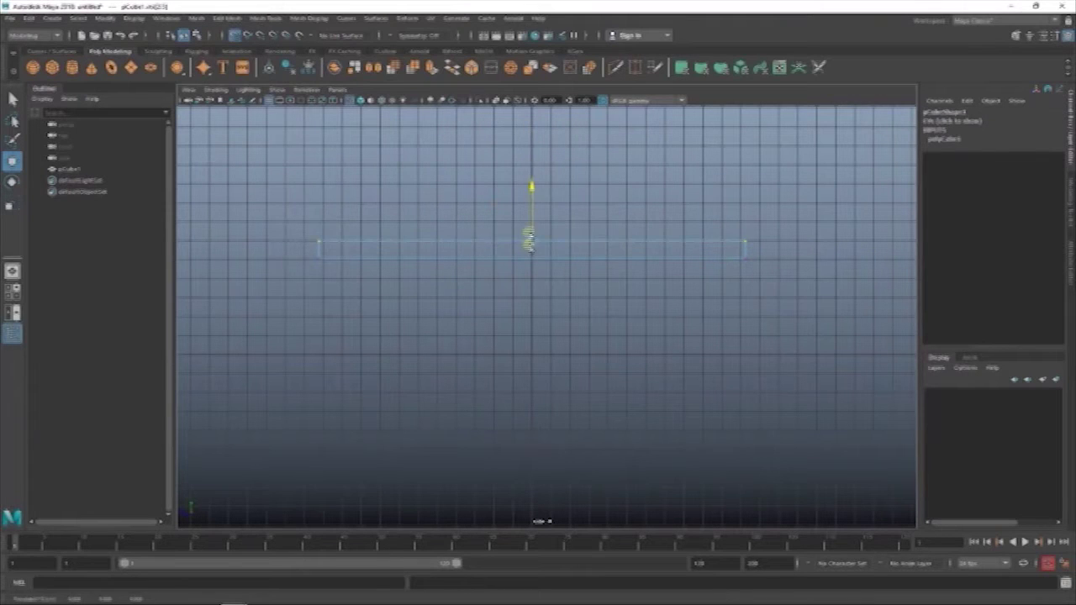
left_click_drag(531, 247, 535, 259)
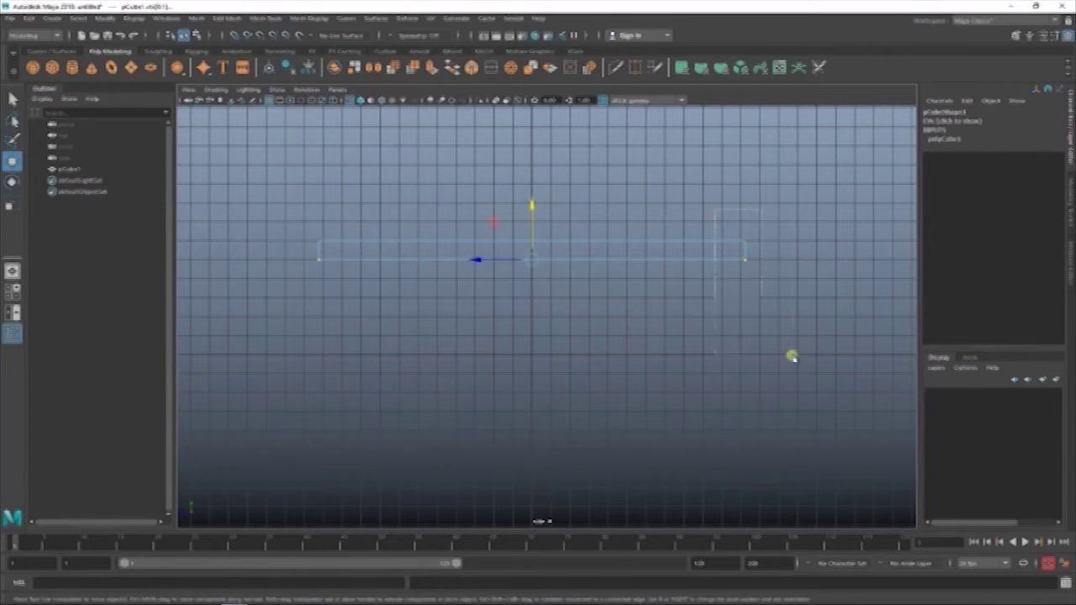
left_click_drag(745, 250, 691, 250)
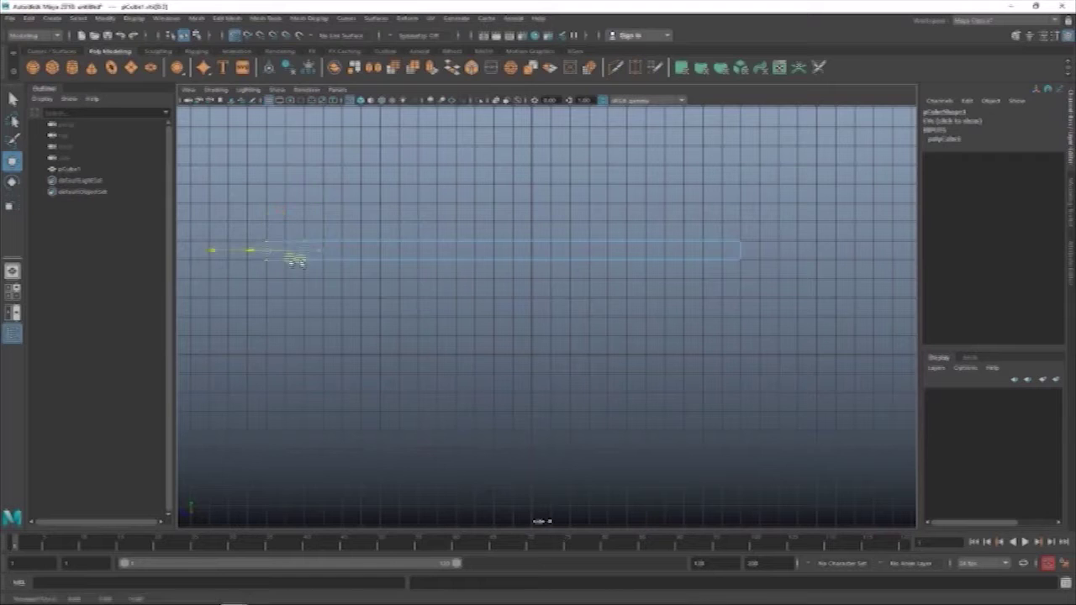
right_click_drag(344, 210, 415, 194)
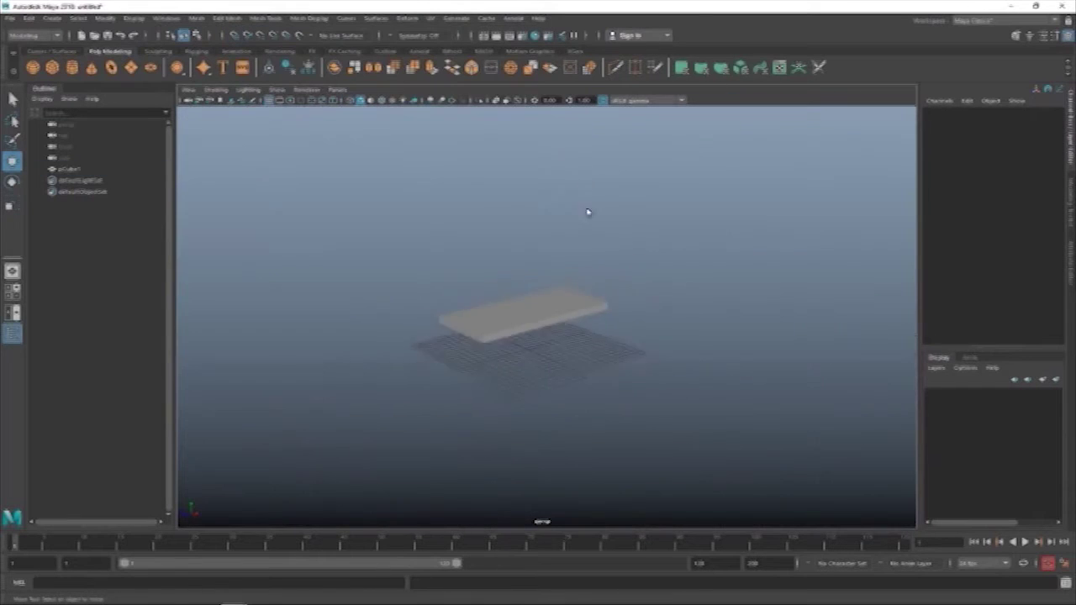
Step: Bevel the plank's edges with 3 segments and a reduced bevel width
left_click(538, 320)
key("f")
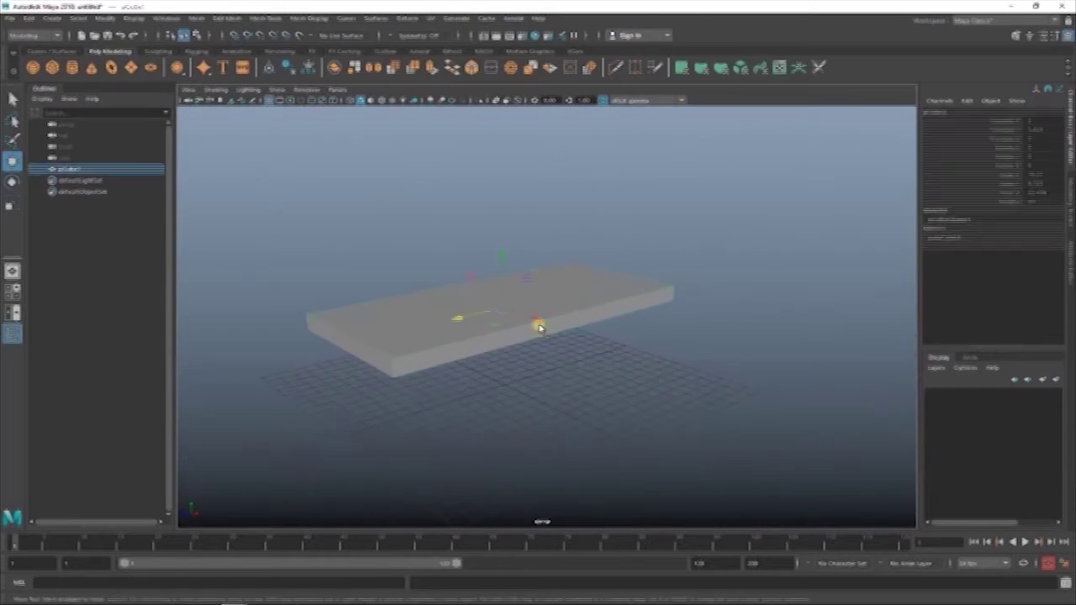
right_click(703, 212, "shift")
left_click(731, 215)
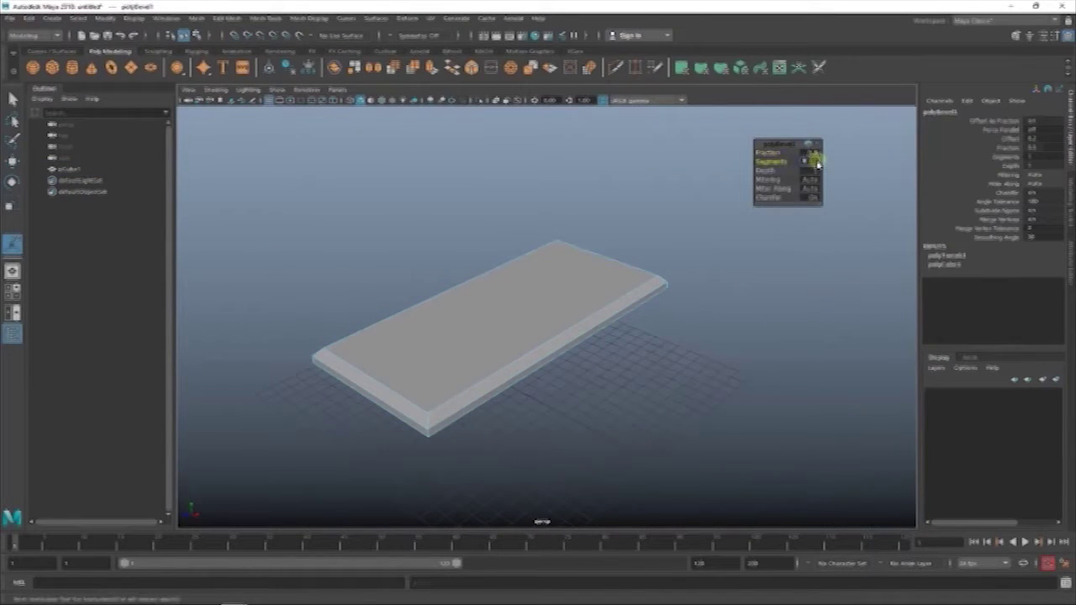
type("3")
key("Return")
mouse_move(769, 158)
left_mouse_down()
mouse_move(776, 149)
mouse_move(682, 331)
left_mouse_up()
Step: Extrude the plank's top face to form a raised rim
key("F11")
left_click(488, 289)
right_click(800, 172, "shift")
left_click(797, 200)
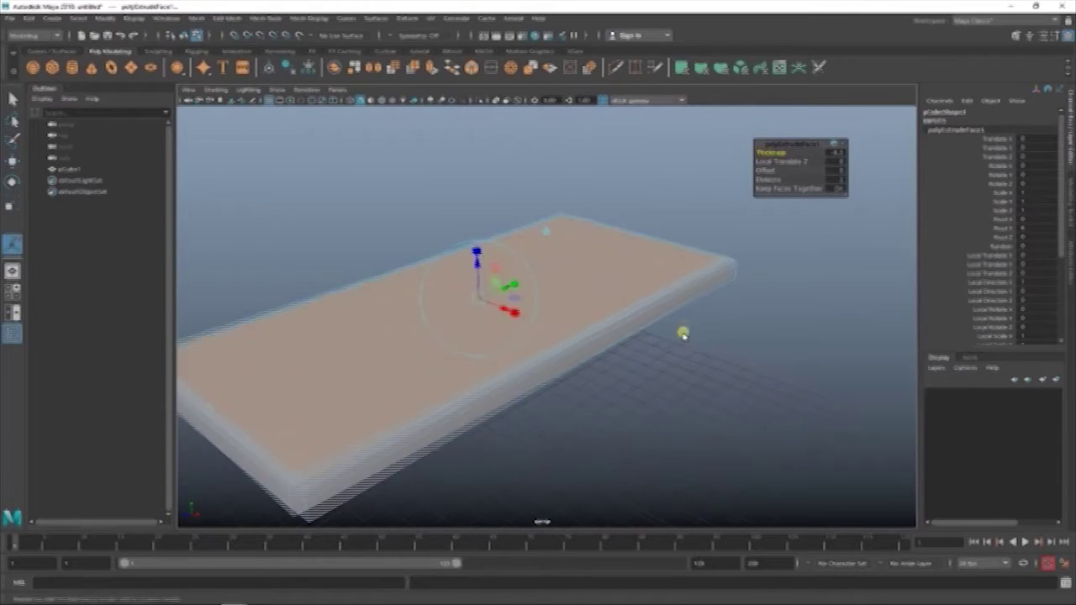
left_click(838, 320)
left_click_drag(838, 320, 851, 301, "alt")
left_click(644, 348)
key("w")
mouse_move(643, 348)
left_mouse_down("alt")
mouse_move(521, 278)
mouse_move(591, 288)
mouse_move(510, 291)
mouse_move(581, 300)
mouse_move(383, 172)
left_mouse_up("alt")
left_click(382, 172)
Step: Insert four edge loops across the slab
scroll(480, 329, "up", 3)
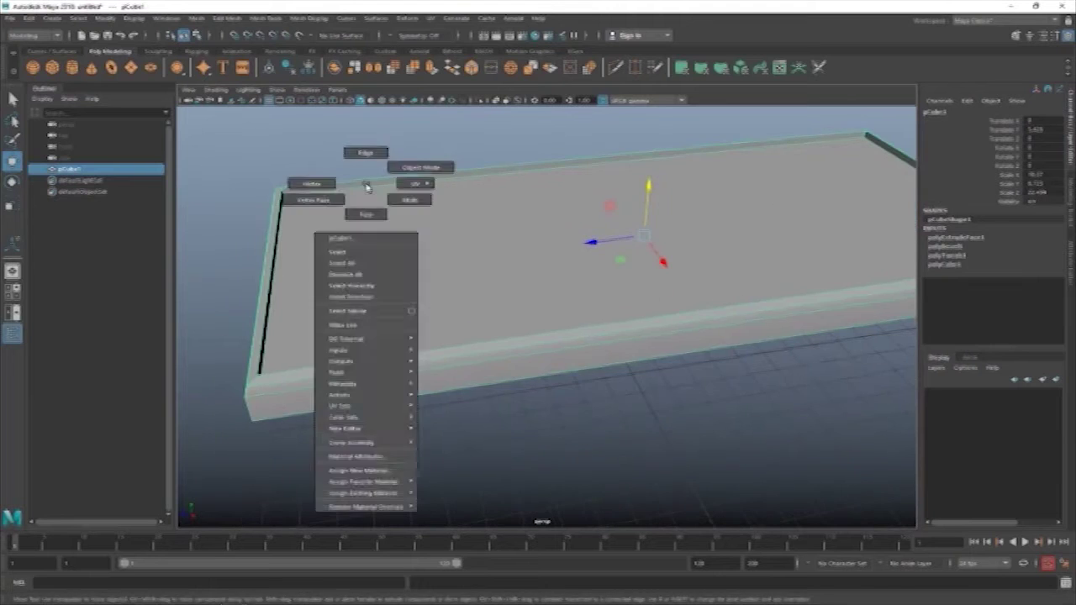
right_click_drag(367, 183, 305, 211, "shift")
scroll(378, 347, "up", 3)
mouse_move(378, 347)
left_mouse_down("alt")
mouse_move(384, 401)
mouse_move(413, 353)
mouse_move(449, 344)
mouse_move(521, 379)
mouse_move(680, 358)
mouse_move(684, 332)
mouse_move(557, 311)
mouse_move(715, 439)
mouse_move(582, 367)
mouse_move(666, 288)
mouse_move(632, 255)
mouse_move(664, 426)
mouse_move(511, 331)
mouse_move(775, 257)
mouse_move(491, 308)
mouse_move(663, 374)
mouse_move(754, 305)
mouse_move(547, 341)
mouse_move(435, 398)
left_mouse_up("alt")
left_click(412, 350)
left_click(413, 350)
left_click(696, 366)
left_click(600, 343)
left_click(521, 330)
Step: In the top wireframe view, insert a crosswise edge loop and slide it upward
key("space")
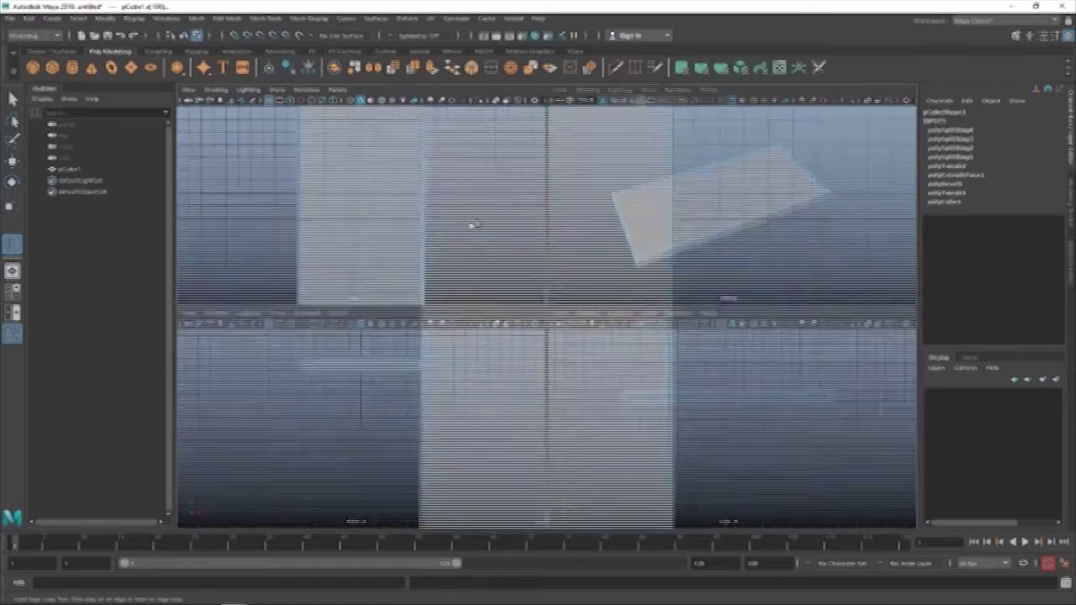
key("space")
left_click(626, 316)
key("4")
key("w")
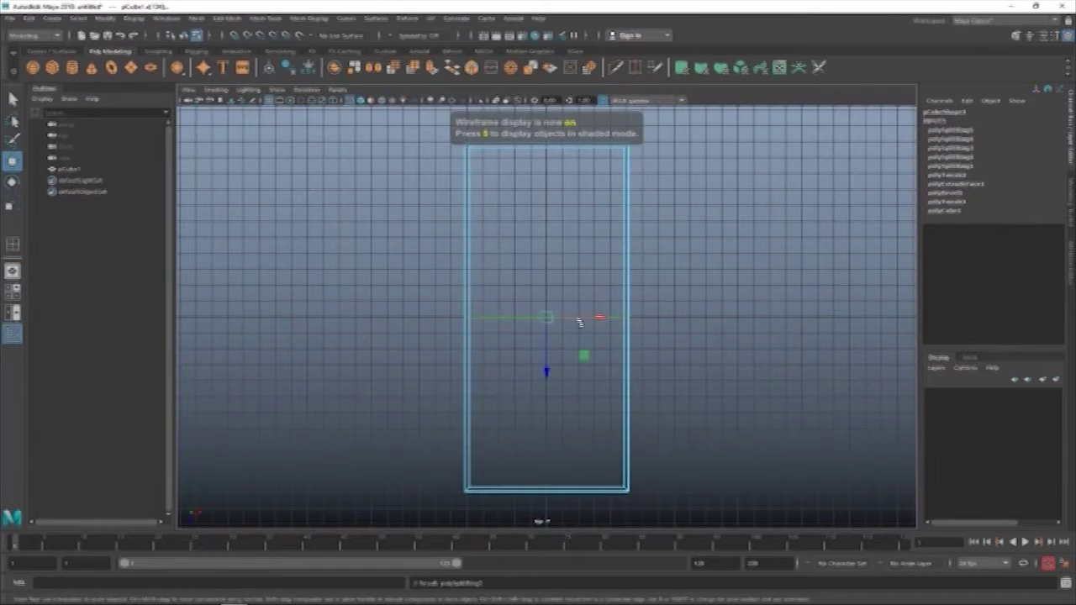
left_click_drag(547, 367, 551, 309)
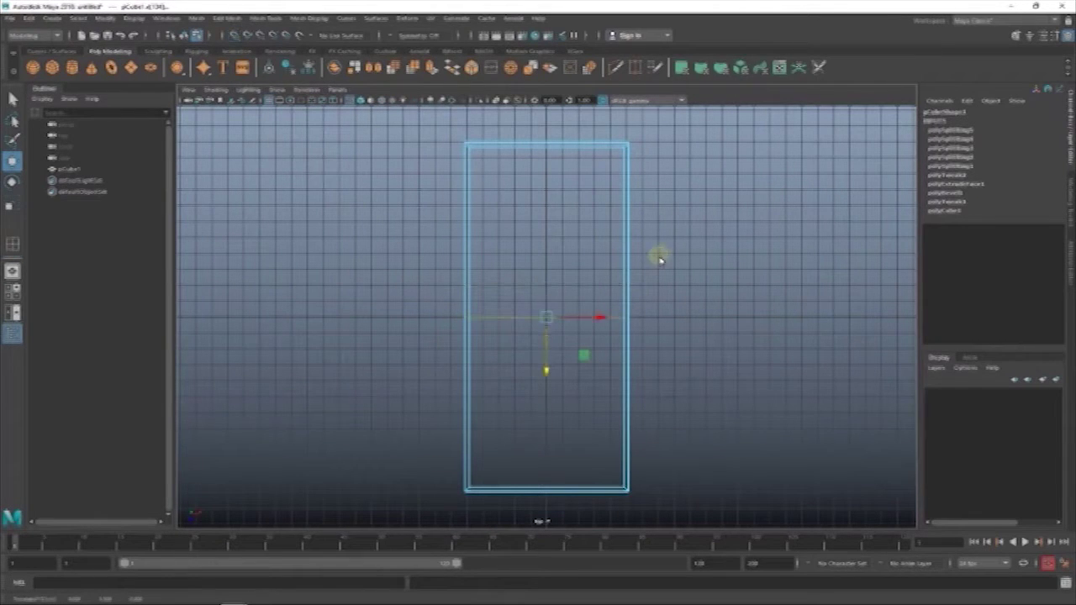
key("g")
Step: Insert a lengthwise middle edge loop and bevel it into widened edges with a centre edge
left_click(548, 145)
key("w")
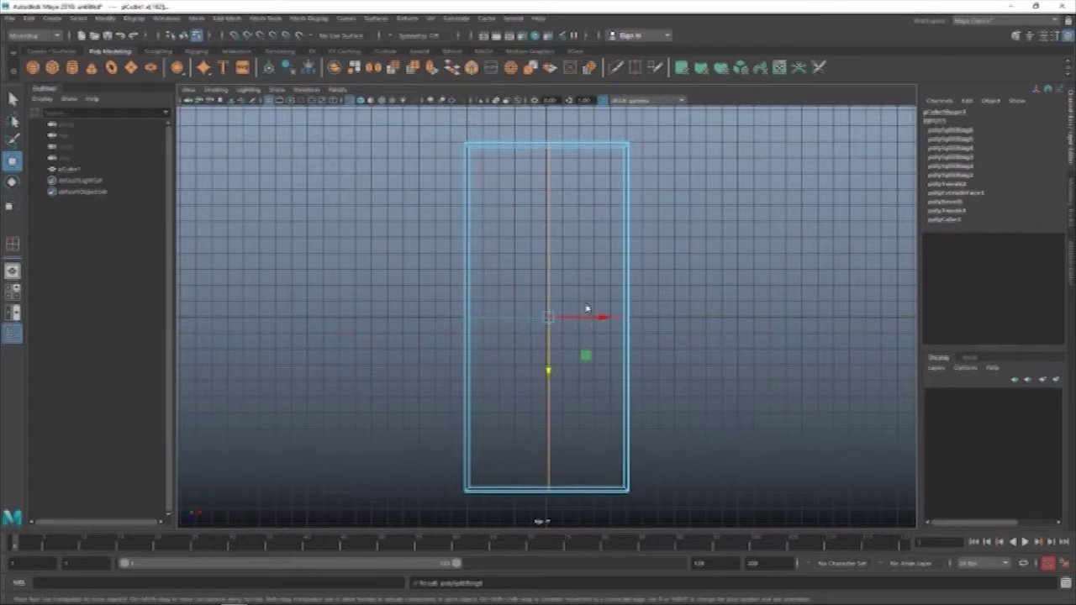
left_click(648, 271)
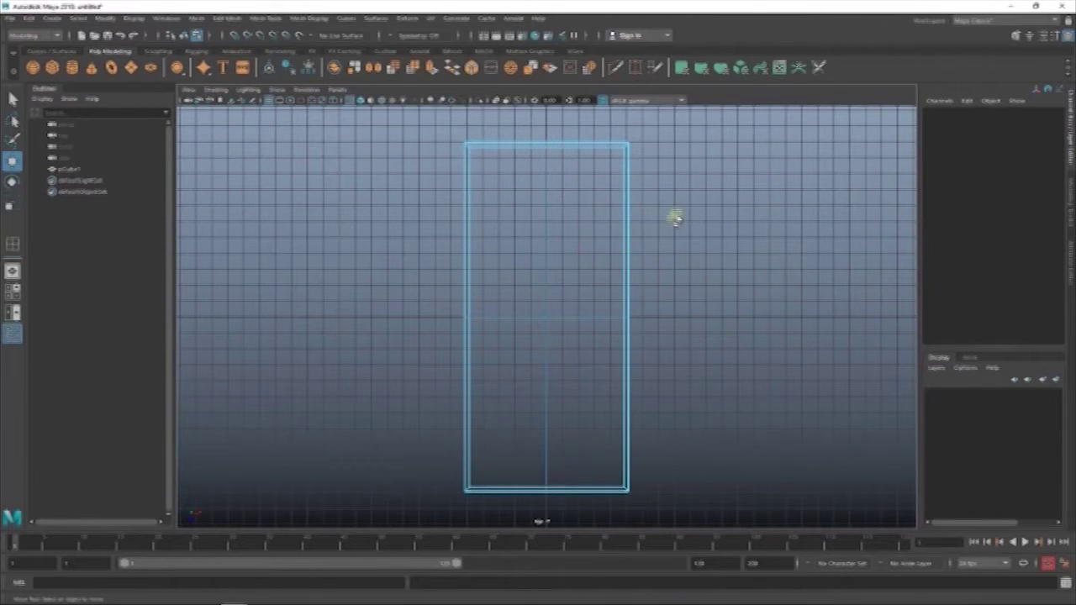
left_click(542, 277)
right_click_drag(750, 234, 777, 239, "shift")
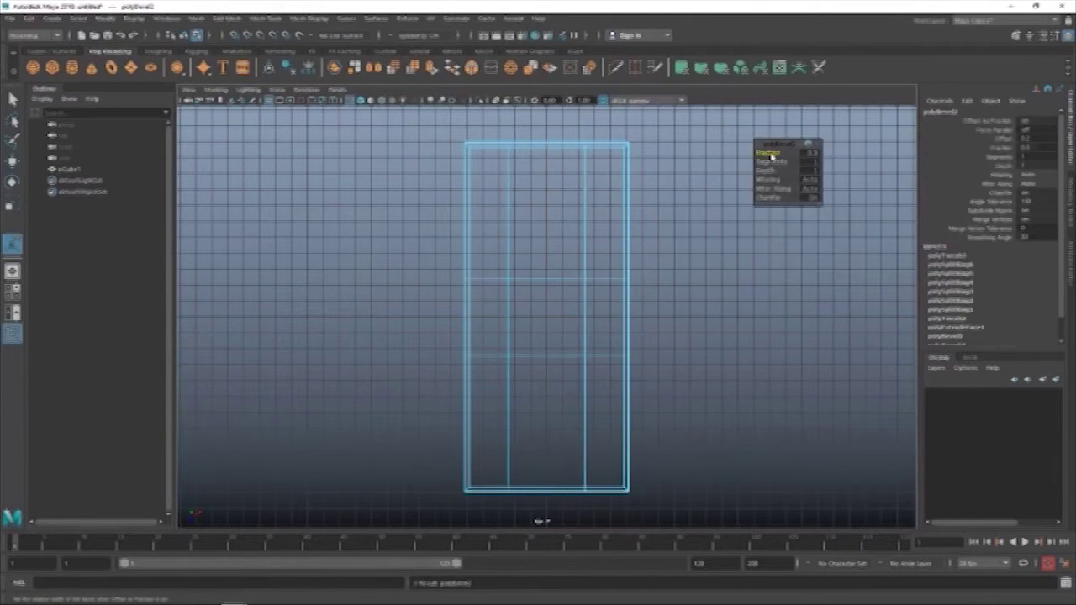
mouse_move(772, 156)
left_mouse_down()
mouse_move(810, 161)
mouse_move(768, 156)
left_mouse_up()
right_click_drag(756, 223, 715, 231, "shift")
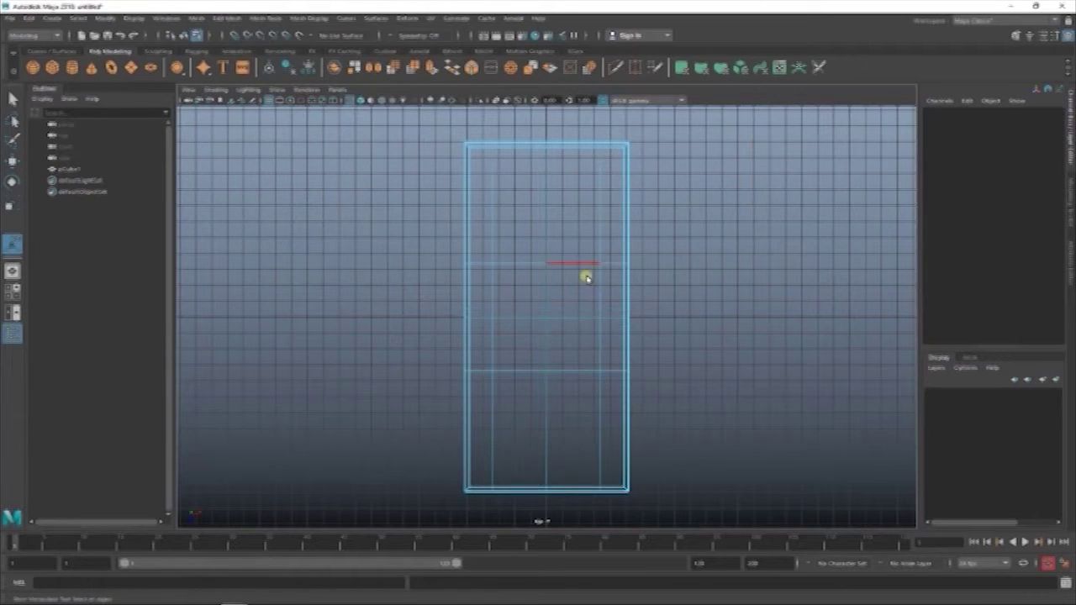
Step: Scale the two crosswise loops further apart and inspect the slab from several angles
key("r")
left_click_drag(557, 377, 548, 392)
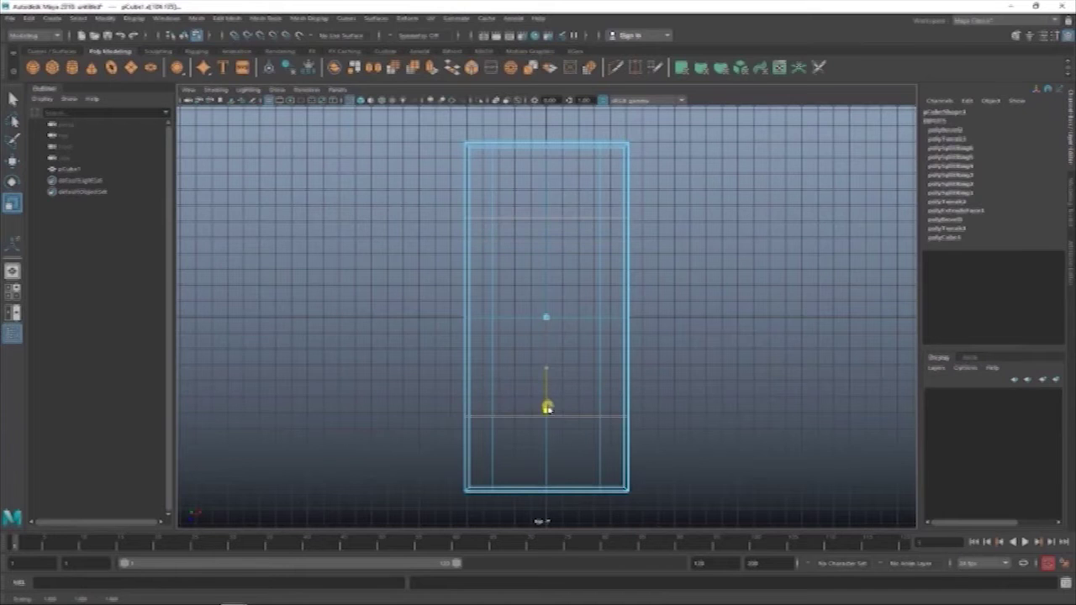
left_click(715, 205)
left_click_drag(716, 204, 682, 283, "alt")
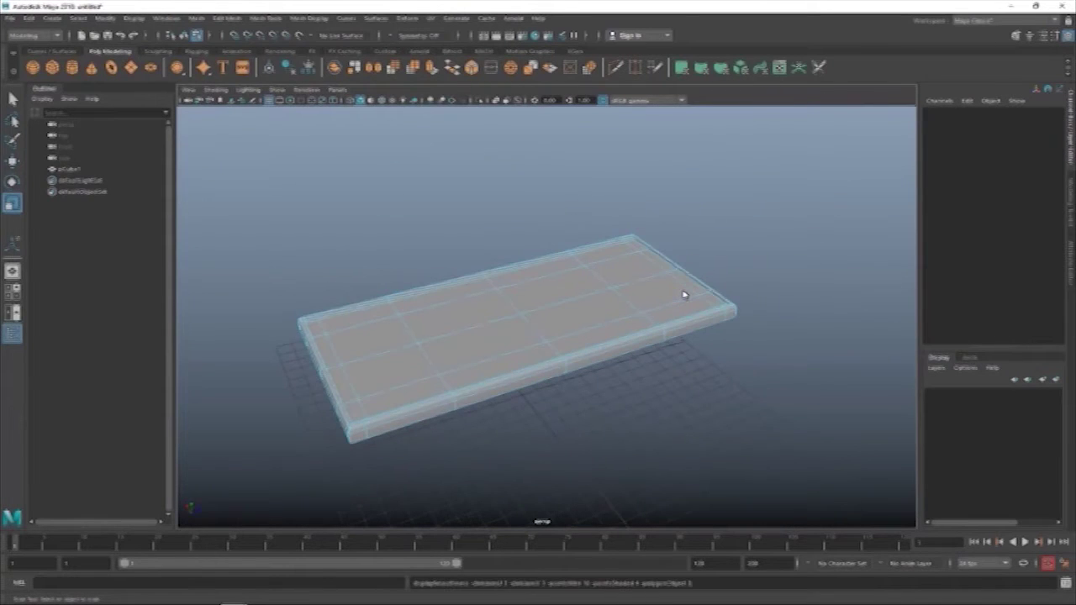
mouse_move(683, 294)
left_mouse_down("alt")
mouse_move(768, 264)
mouse_move(594, 432)
mouse_move(440, 356)
left_mouse_up("alt")
right_click_drag(437, 366, 493, 413, "alt")
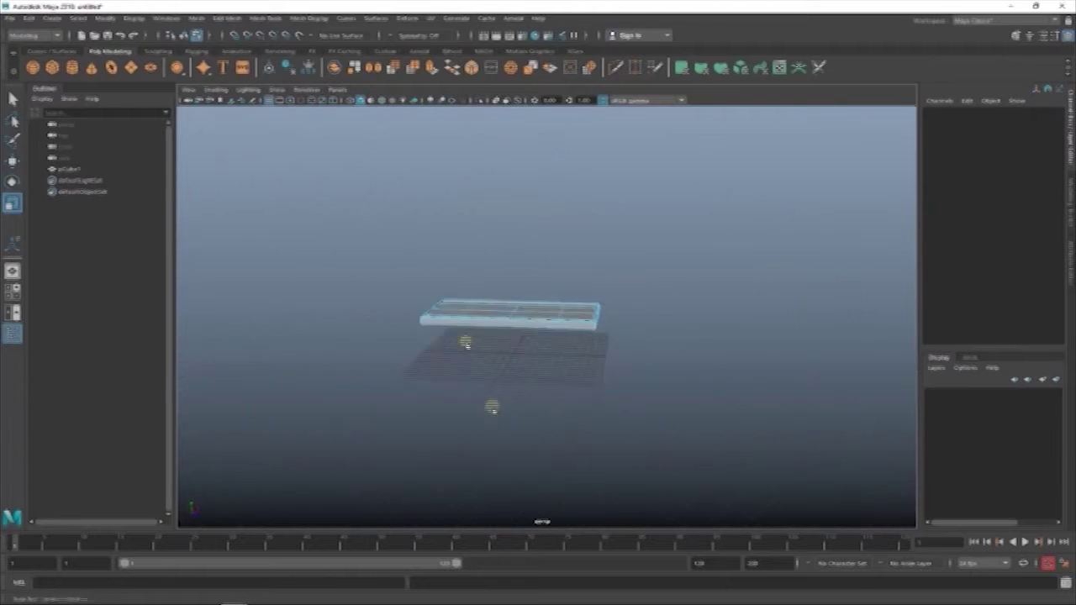
mouse_move(493, 413)
left_mouse_down("alt")
mouse_move(406, 177)
mouse_move(562, 330)
left_mouse_up("alt")
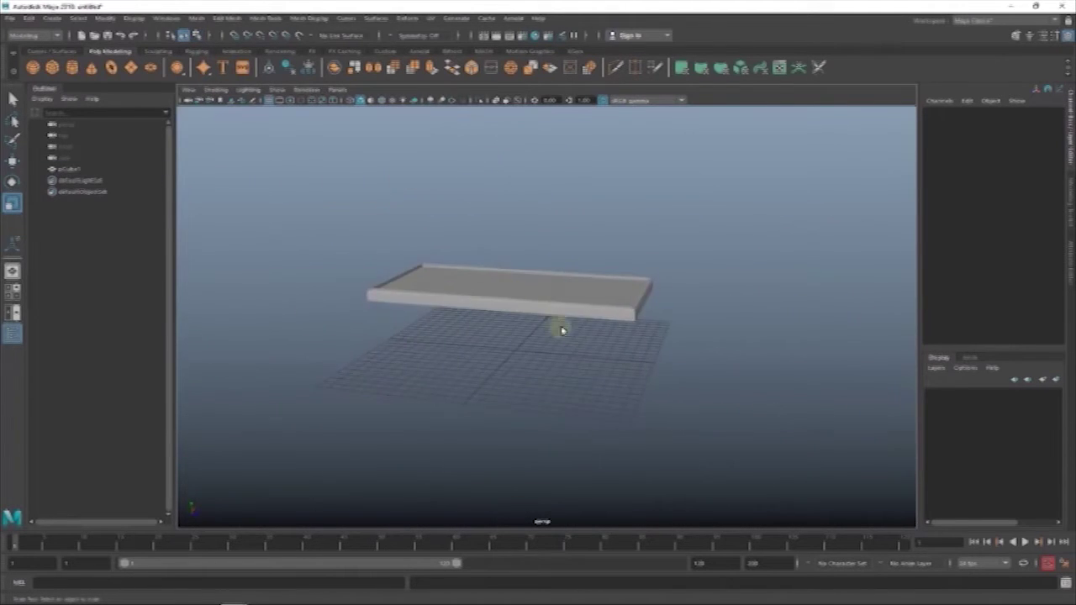
key("space")
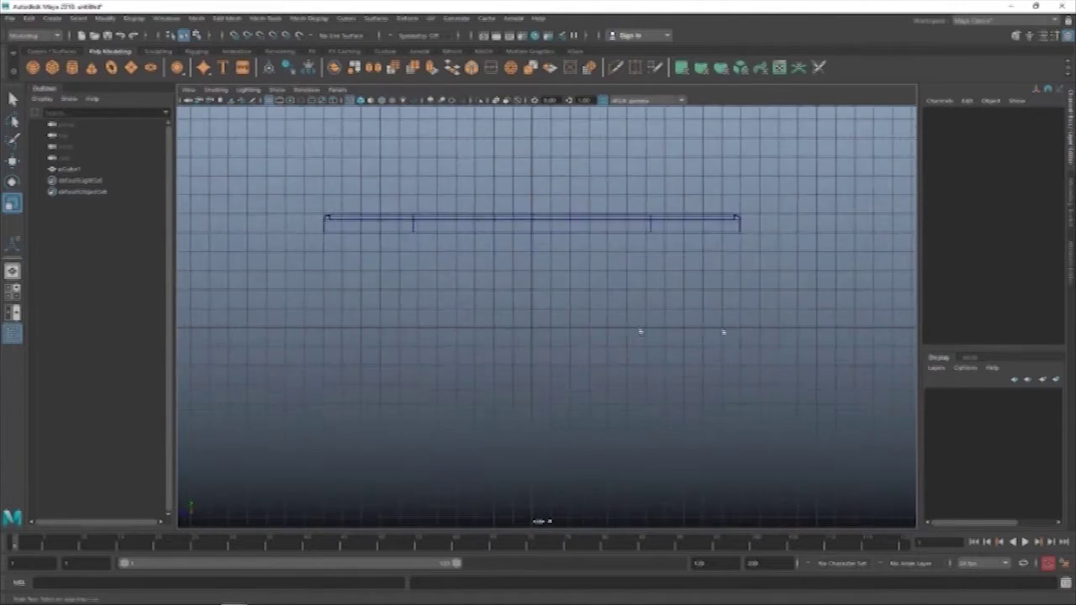
key("space")
key("space")
key("space")
Step: Create a new cube, stretch it into a tall pillar and raise it
right_click(671, 193, "shift")
left_click(674, 222)
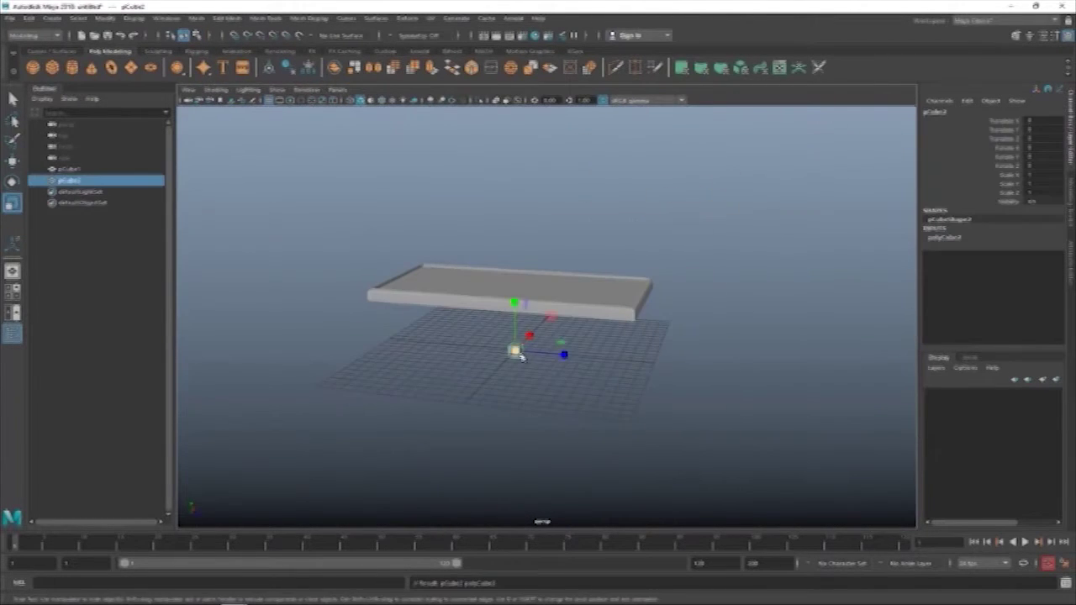
left_click_drag(514, 353, 602, 357)
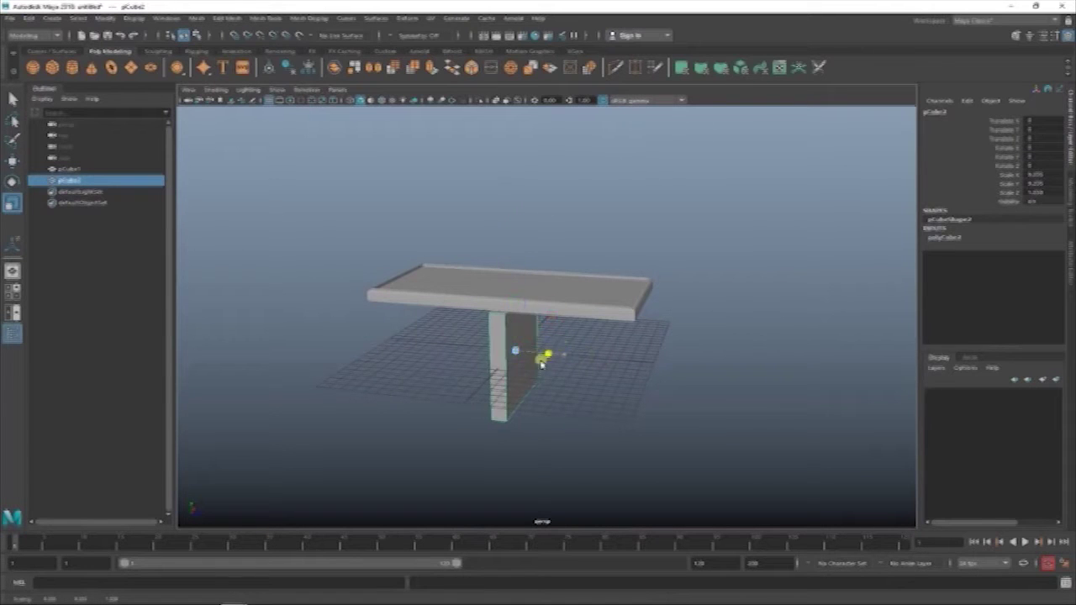
key("w")
key("space")
left_click_drag(509, 290, 522, 187)
key("space")
key("4")
Step: Scale the cube into a panel and align it with the slab's end
key("r")
left_click_drag(521, 263, 546, 275)
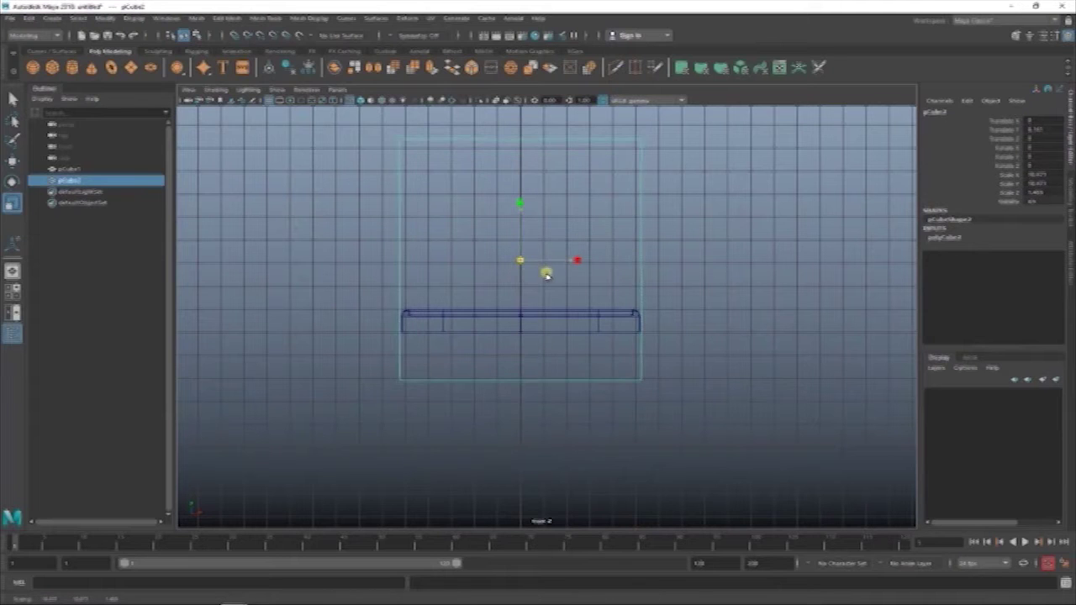
key("space")
left_click(523, 214)
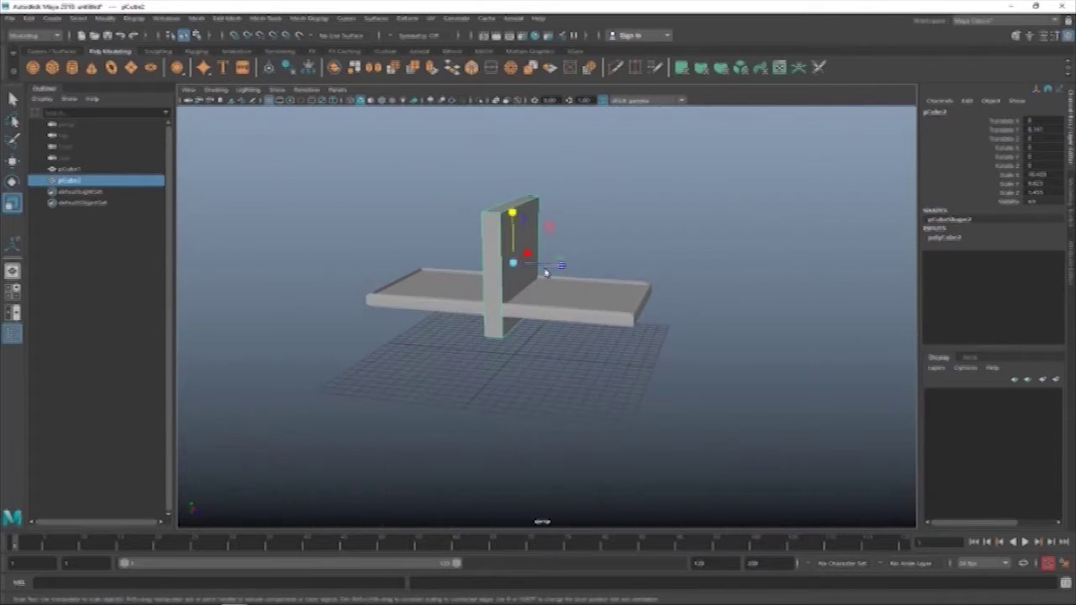
key("w")
left_click_drag(543, 266, 398, 261)
key("space")
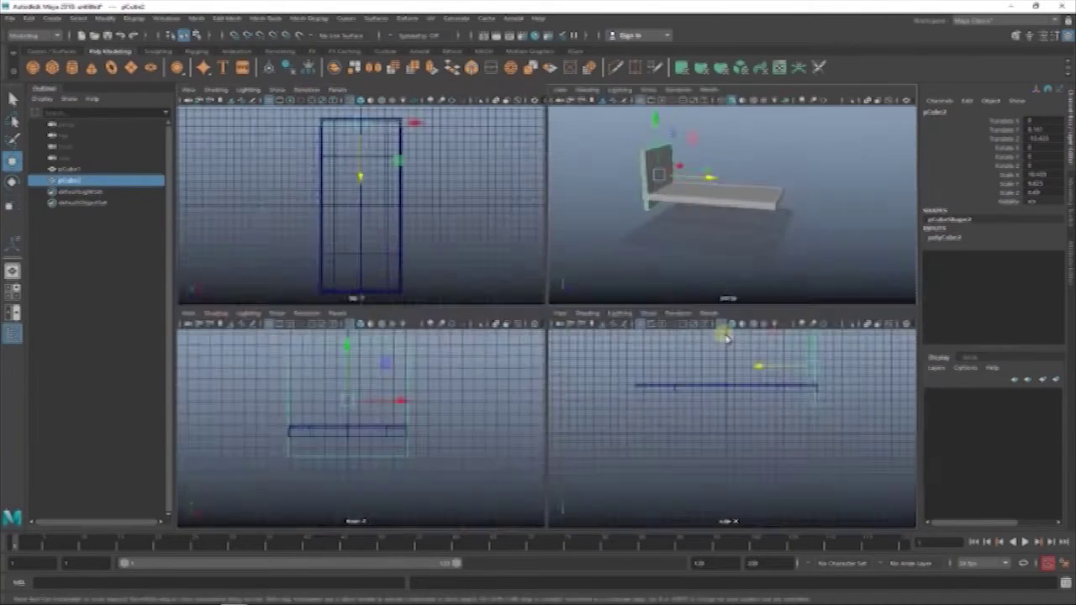
key("space")
scroll(727, 379, "up", 3)
middle_click_drag(488, 328, 488, 240, "alt")
left_click_drag(487, 238, 532, 239)
Step: Move the panel's top vertices, then select the headboard and maximise the front view
key("r")
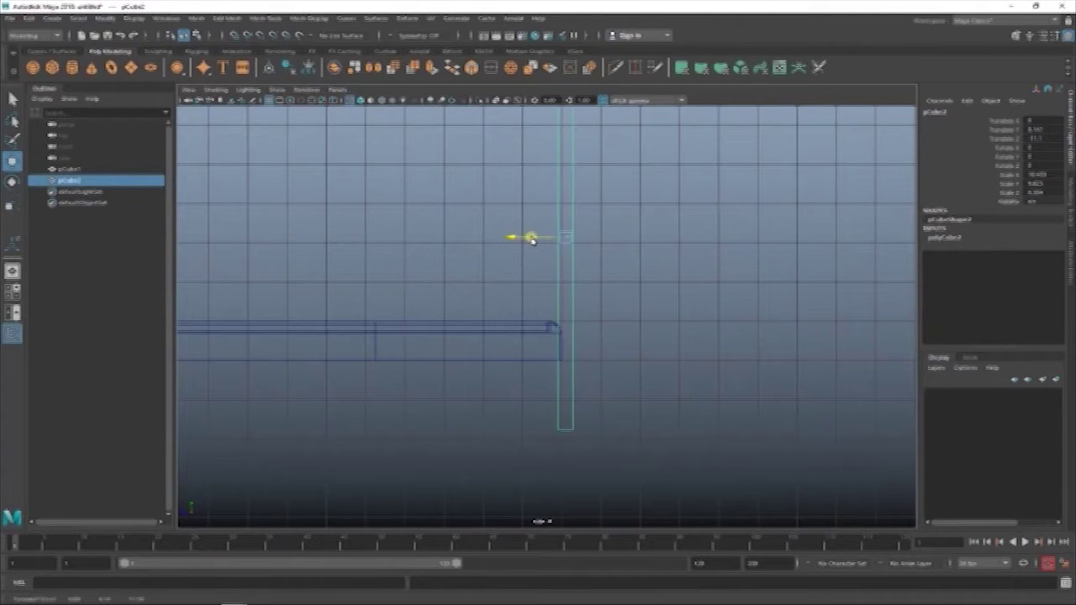
key("F9")
scroll(583, 269, "down", 2)
left_click_drag(522, 173, 608, 221)
key("w")
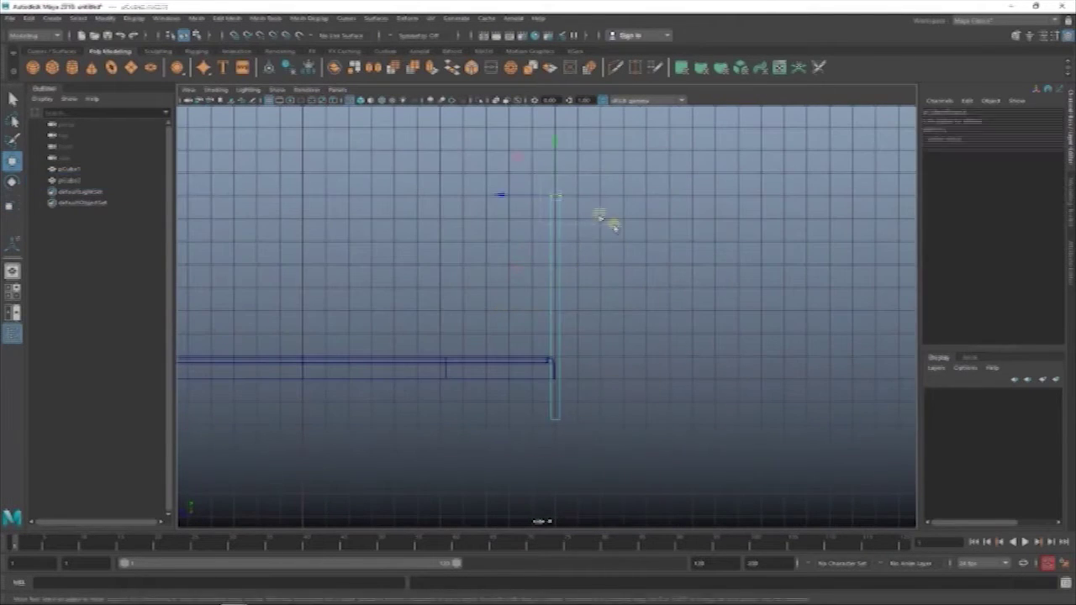
right_click_drag(552, 201, 605, 182)
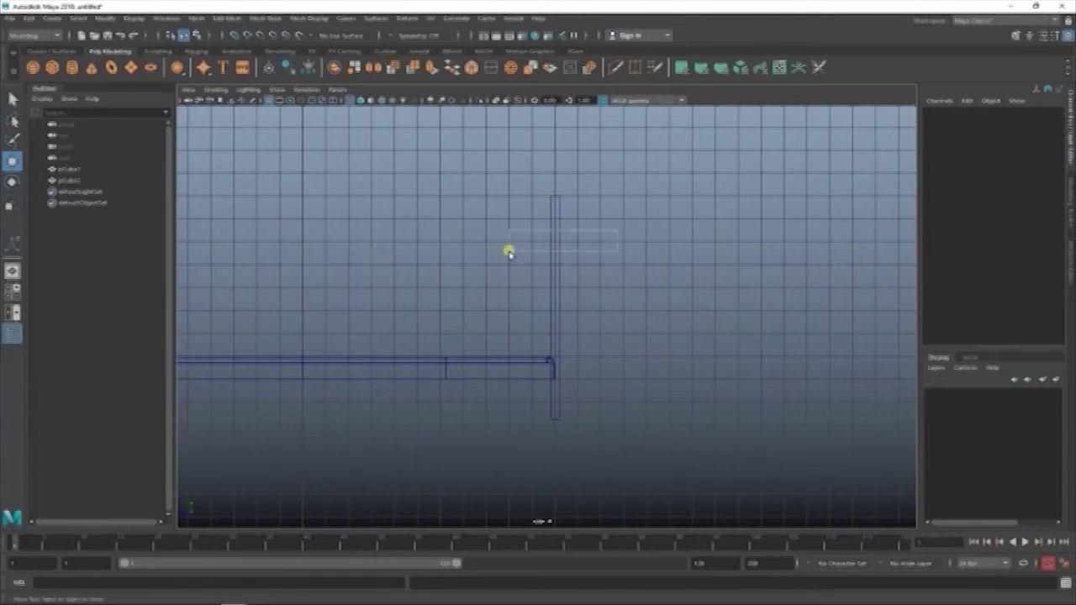
key("space")
key("space")
left_click(388, 243)
key("space")
key("space")
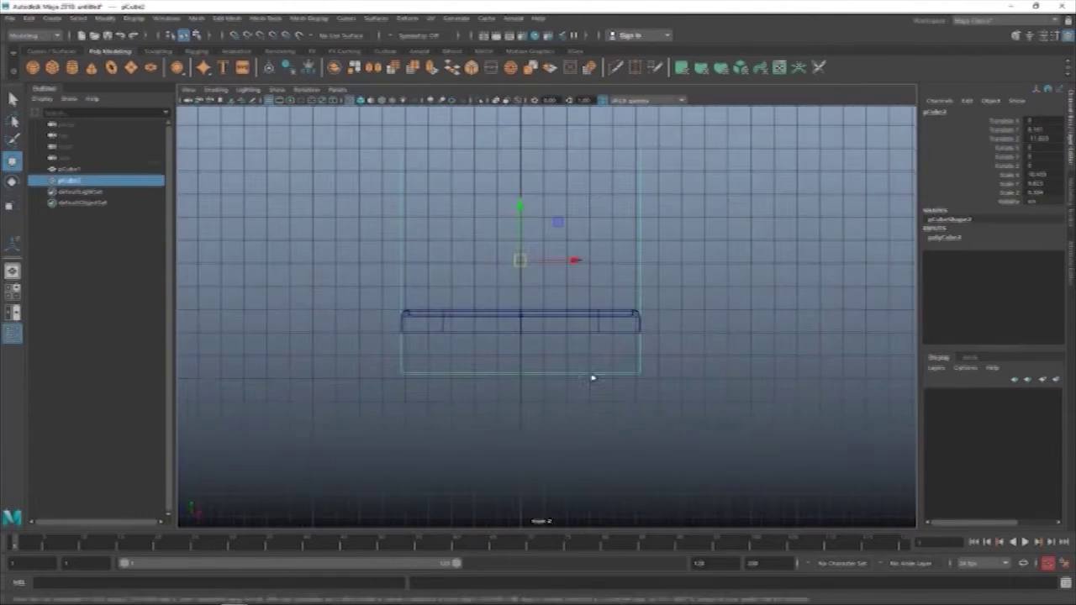
right_click_drag(669, 260, 738, 227)
Step: Add multiple evenly spaced edge loops to the headboard with the Insert Edge Loop Tool
right_click(738, 226, "shift")
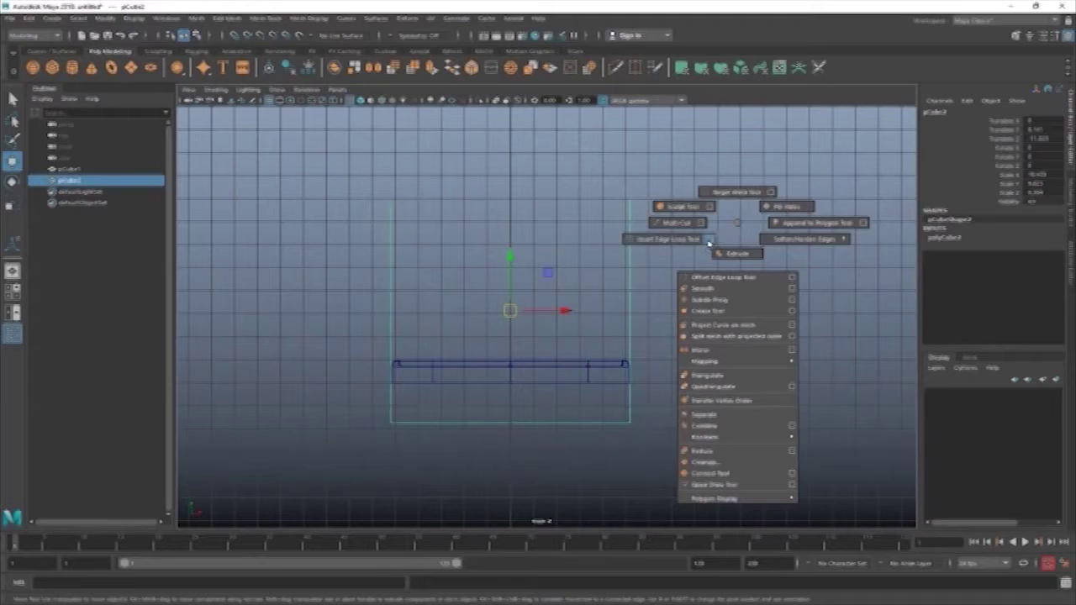
left_click(709, 239)
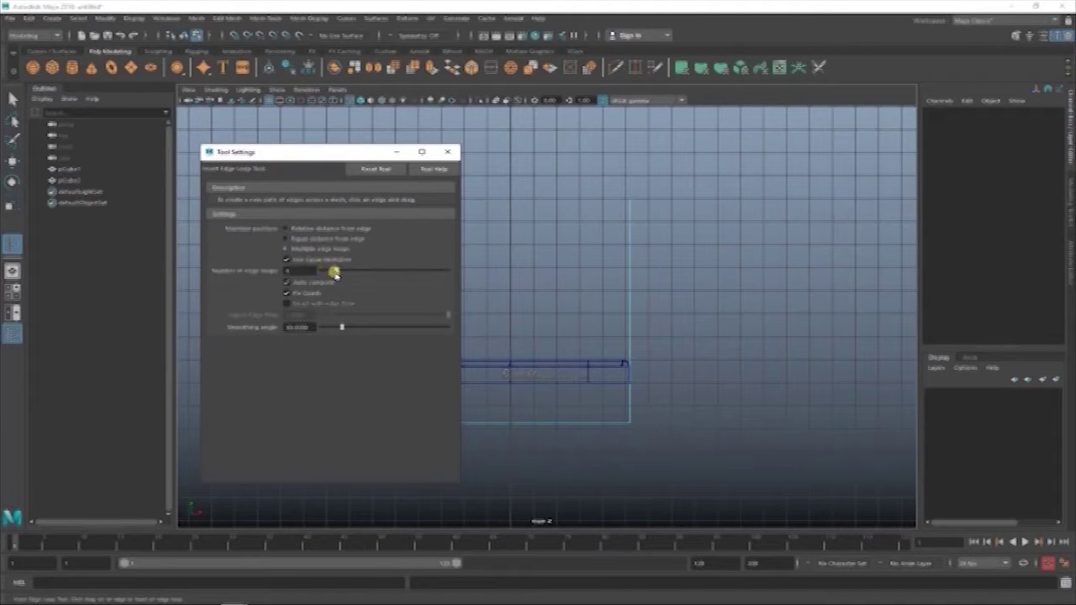
left_click(588, 423)
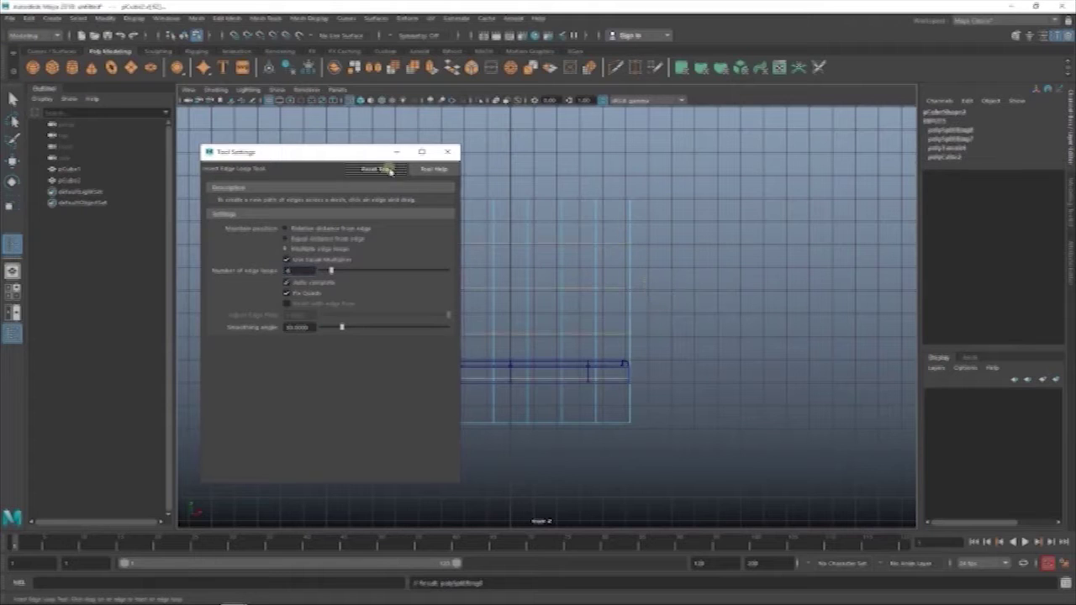
left_click(447, 151)
key("w")
left_click(587, 216)
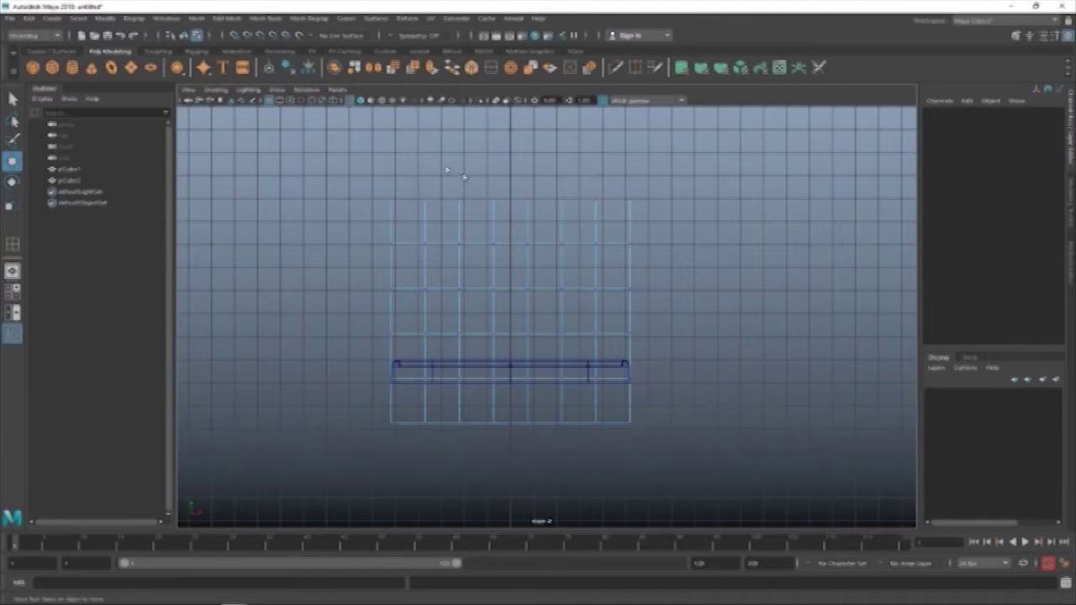
left_click(500, 200)
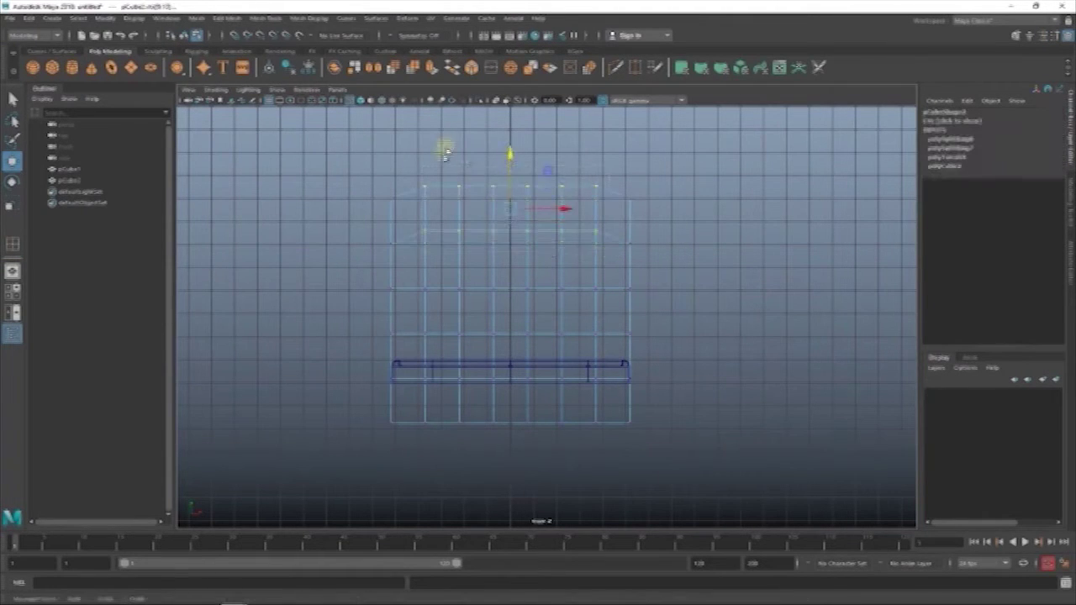
Step: Select the headboard's upper vertex columns and nudge them slightly lower
left_click_drag(444, 139, 521, 283)
left_click_drag(438, 145, 575, 269)
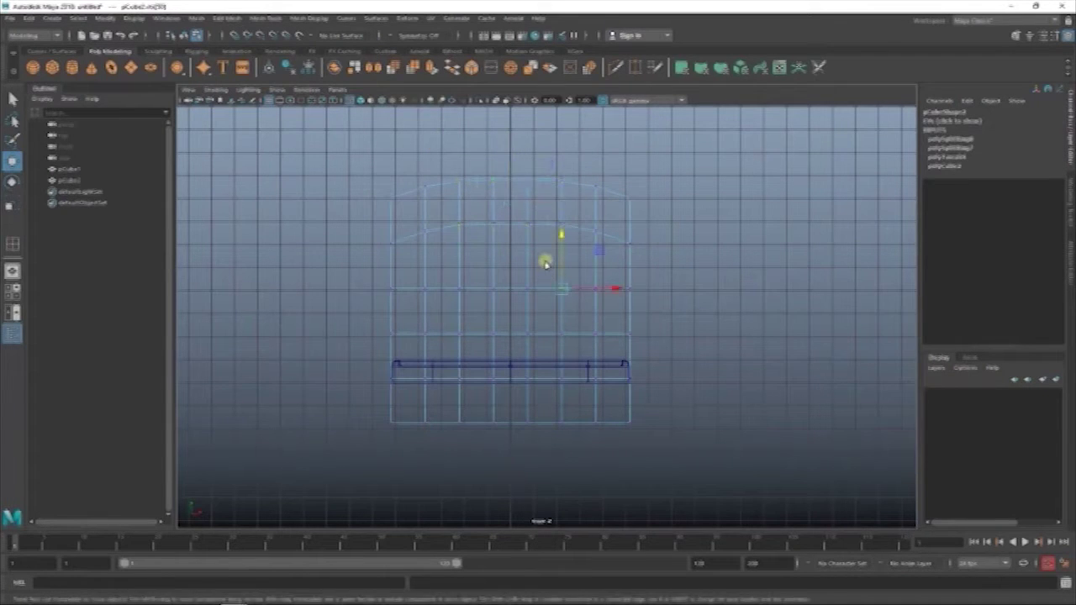
left_click(546, 235)
left_click_drag(485, 149, 536, 229)
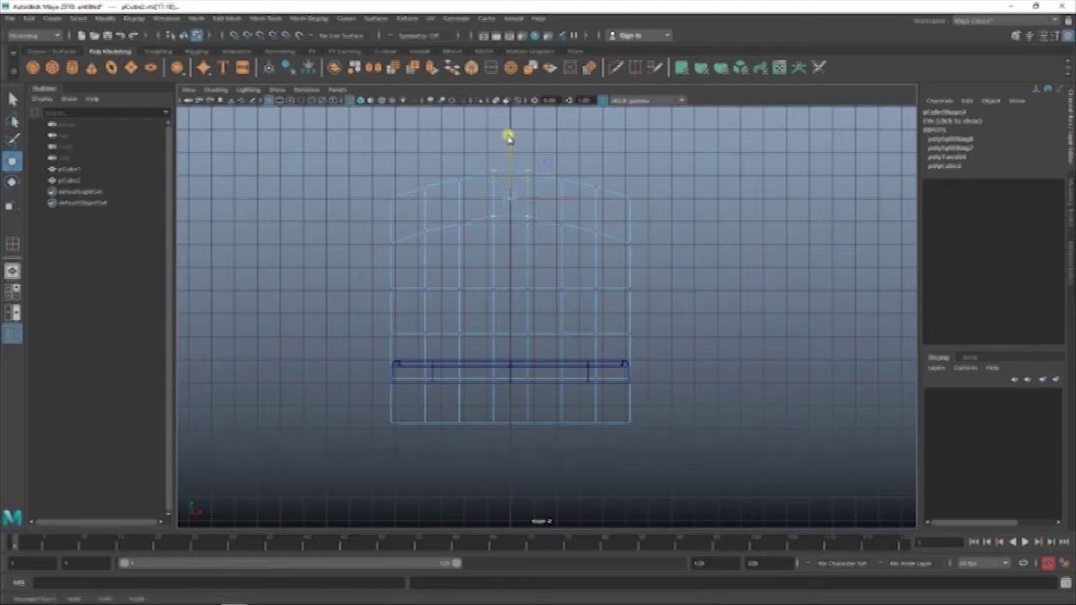
left_click_drag(621, 149, 452, 225)
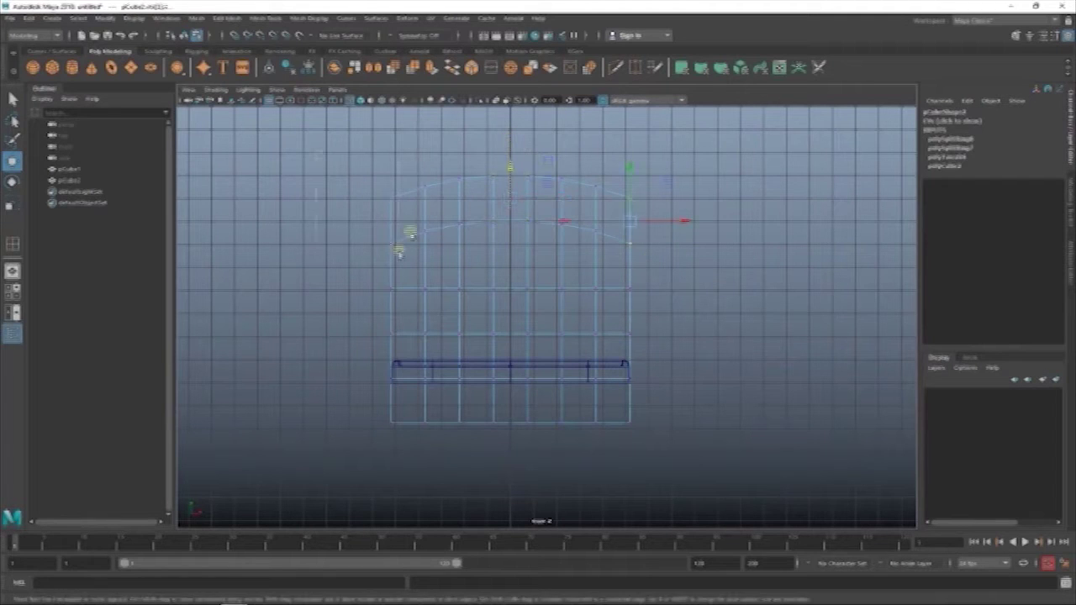
left_click(511, 179)
left_click_drag(420, 149, 446, 303)
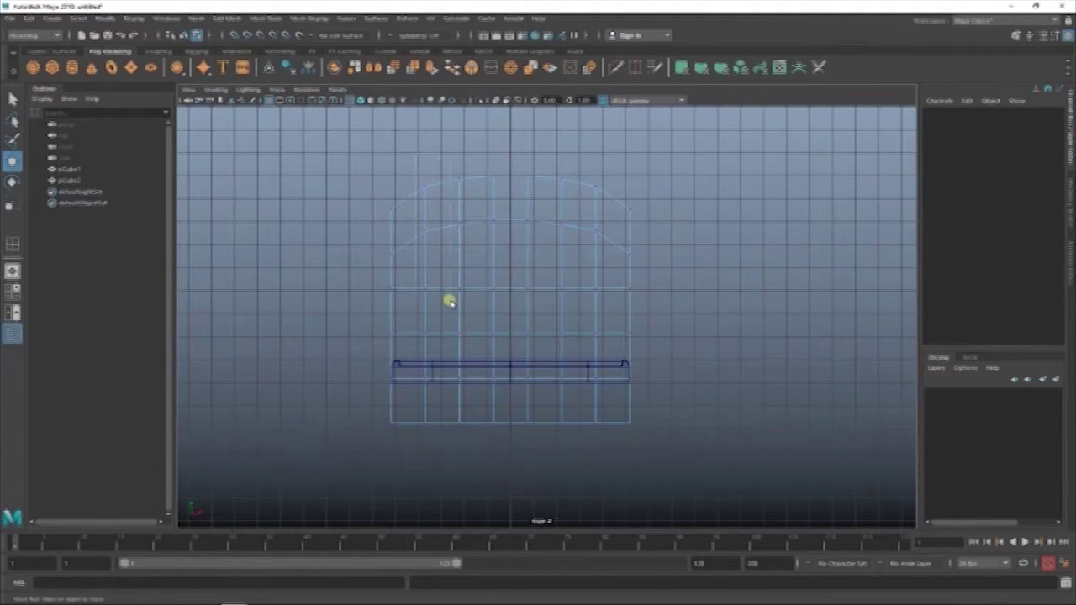
left_click_drag(508, 139, 511, 162)
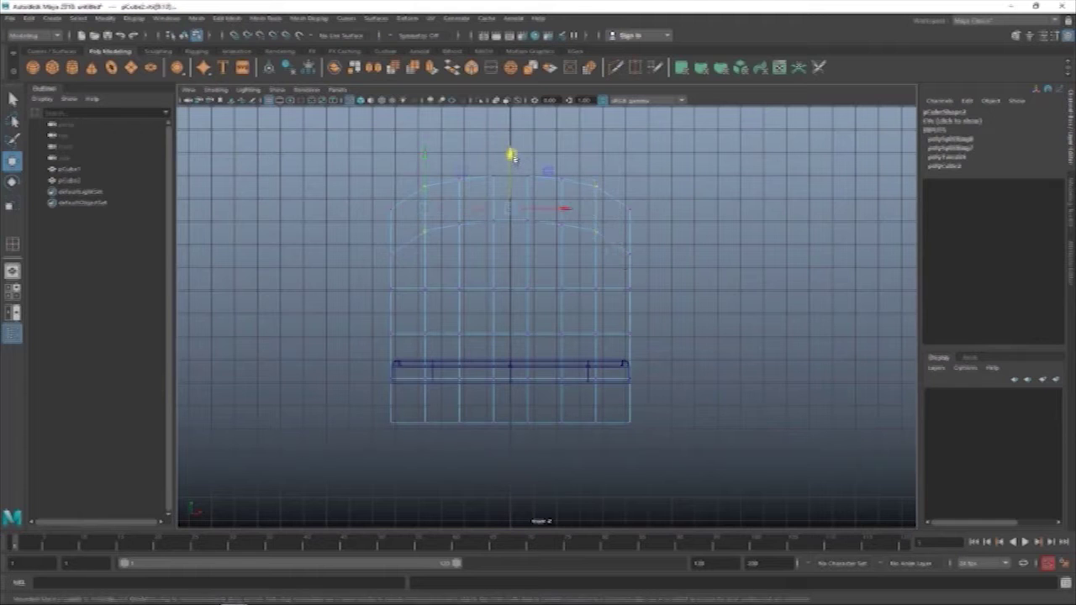
Step: Raise the upper-corner vertices and pull the top-centre vertex up to heighten the arch
left_click(393, 186)
left_click(436, 217)
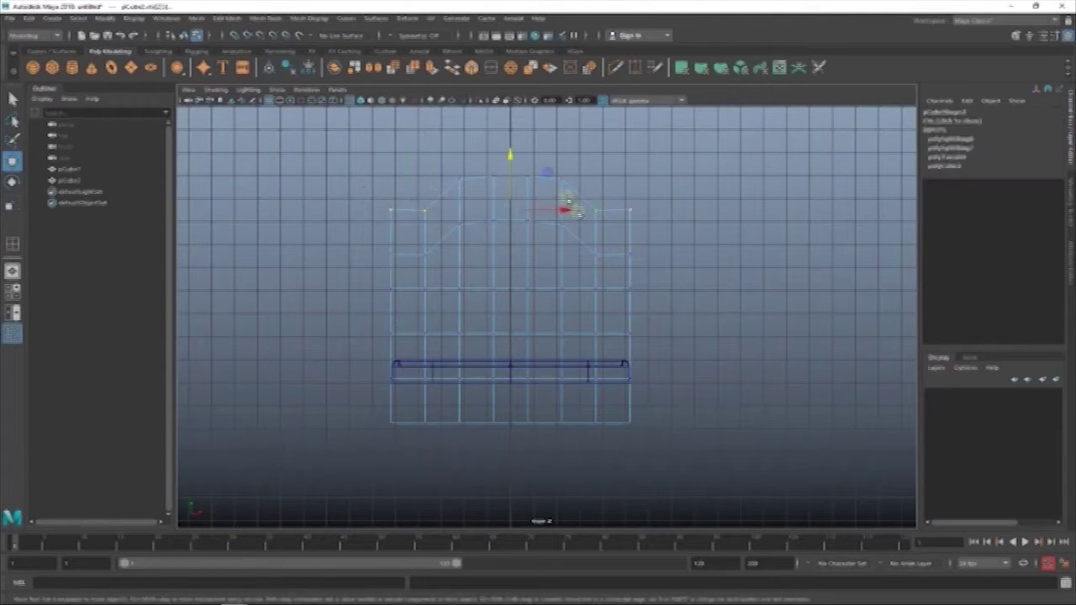
key("y")
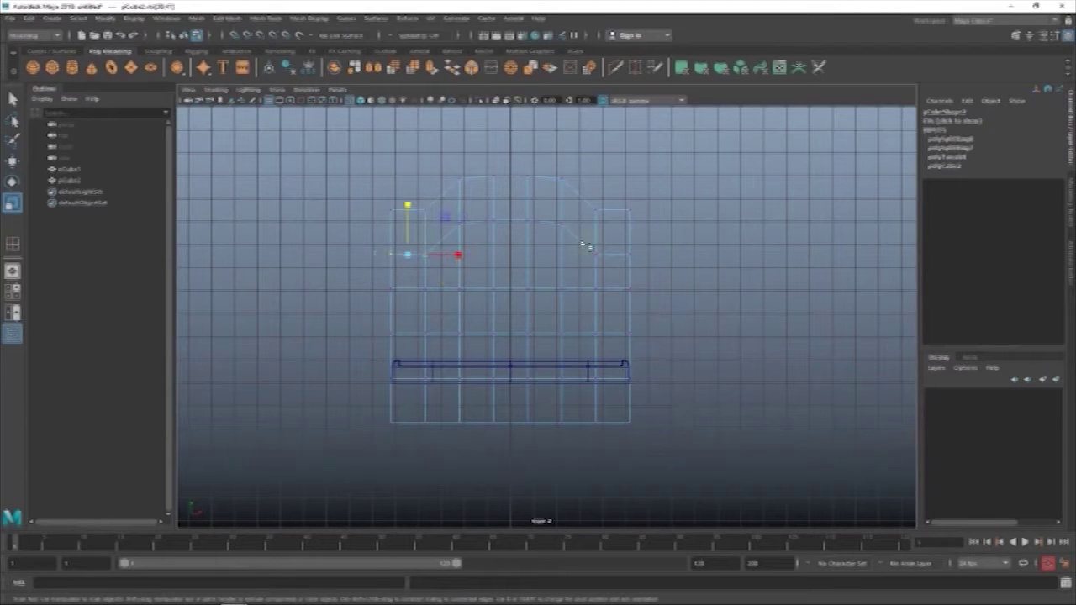
key("w")
left_click(409, 211)
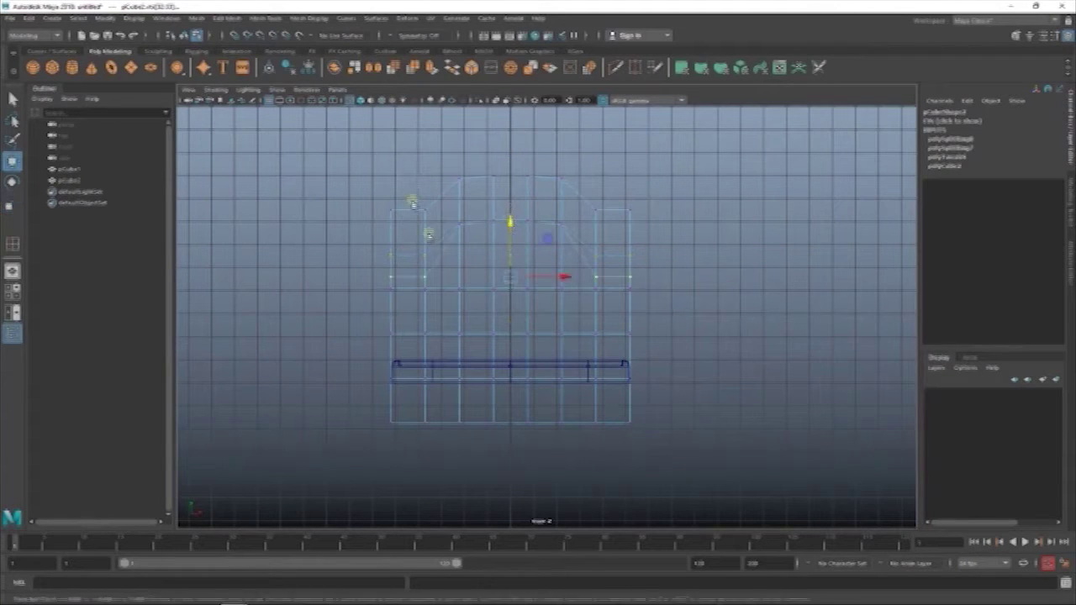
left_click_drag(634, 227, 634, 226)
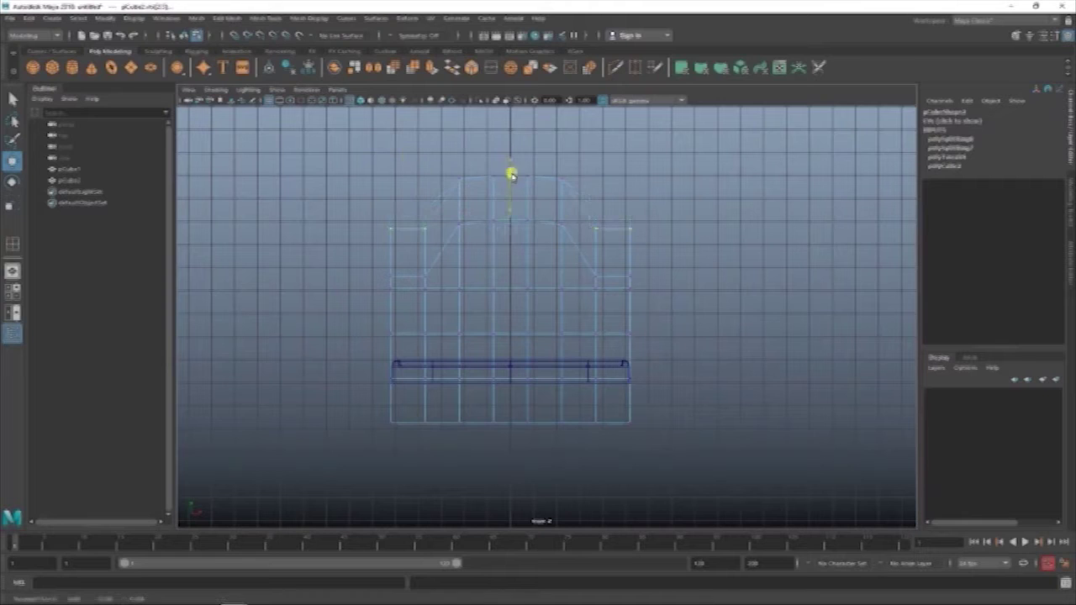
left_click_drag(346, 216, 395, 264)
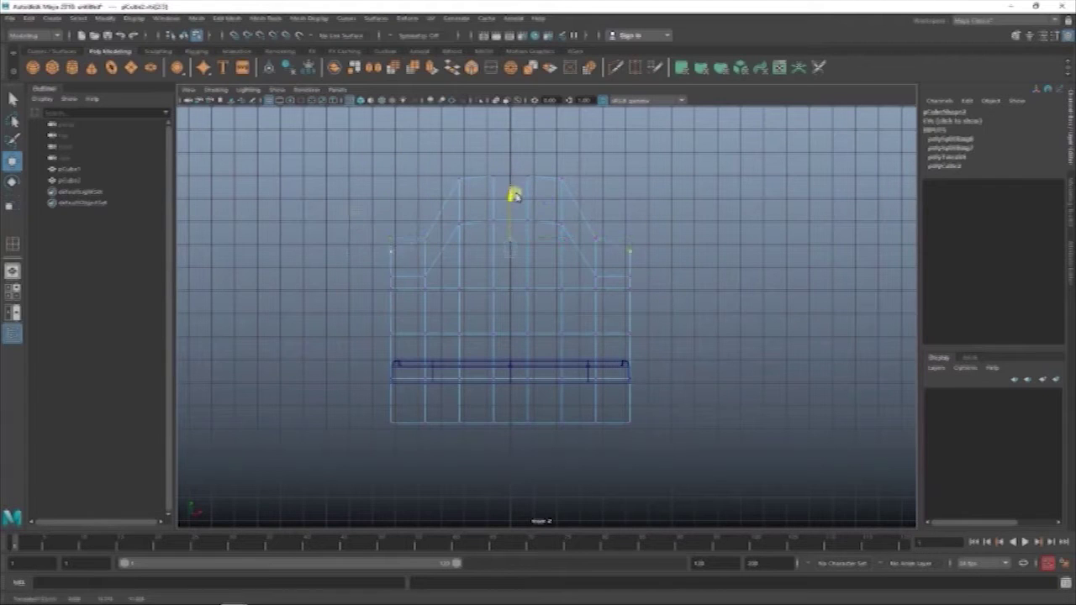
left_click(562, 223)
left_click_drag(508, 222, 511, 181)
left_click(532, 160)
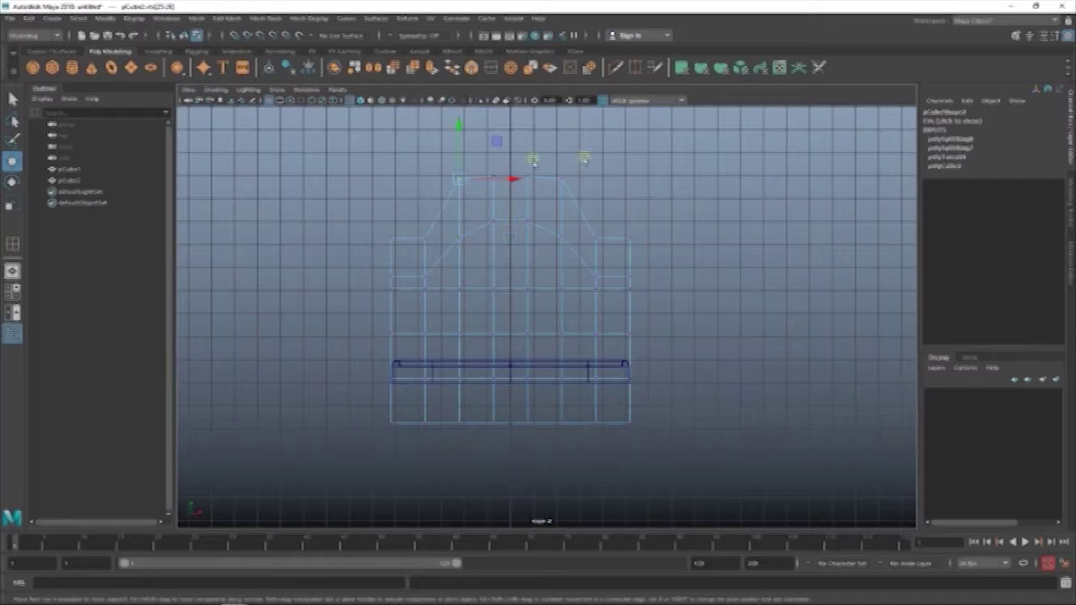
left_click_drag(522, 143, 508, 137)
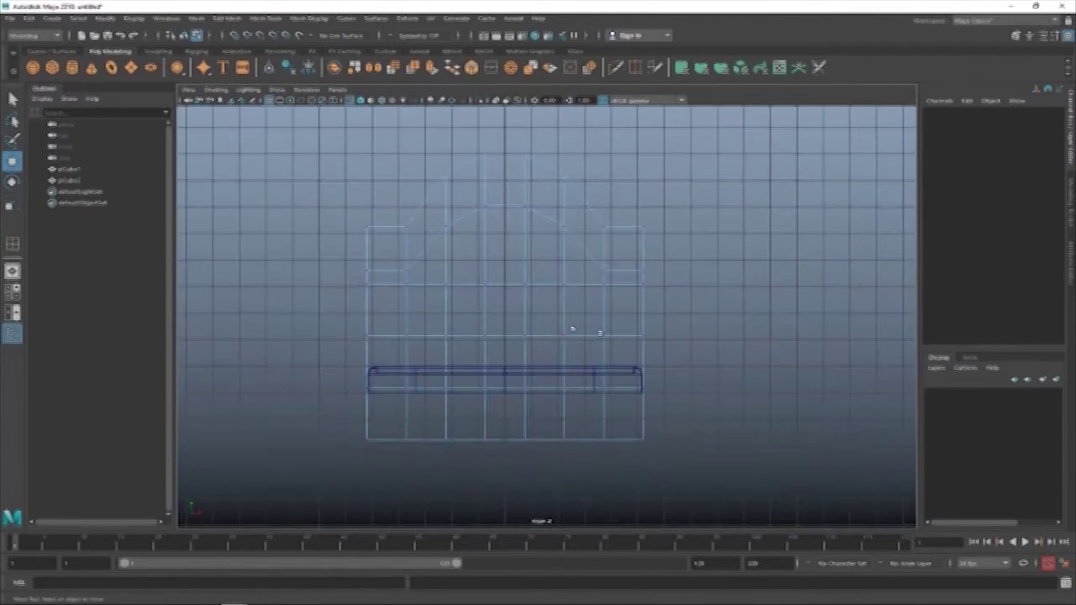
Step: Select the side vertices along both edges and lower that row
left_click(567, 287)
left_click(507, 249)
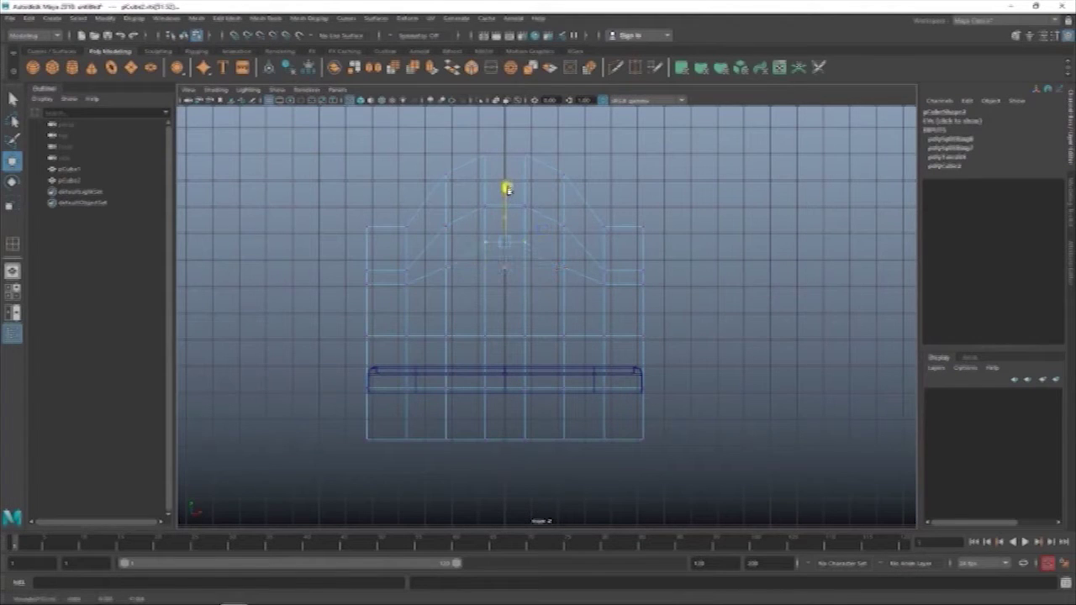
left_click_drag(366, 290, 442, 301)
left_click(602, 283, "shift")
left_click_drag(506, 231, 507, 267)
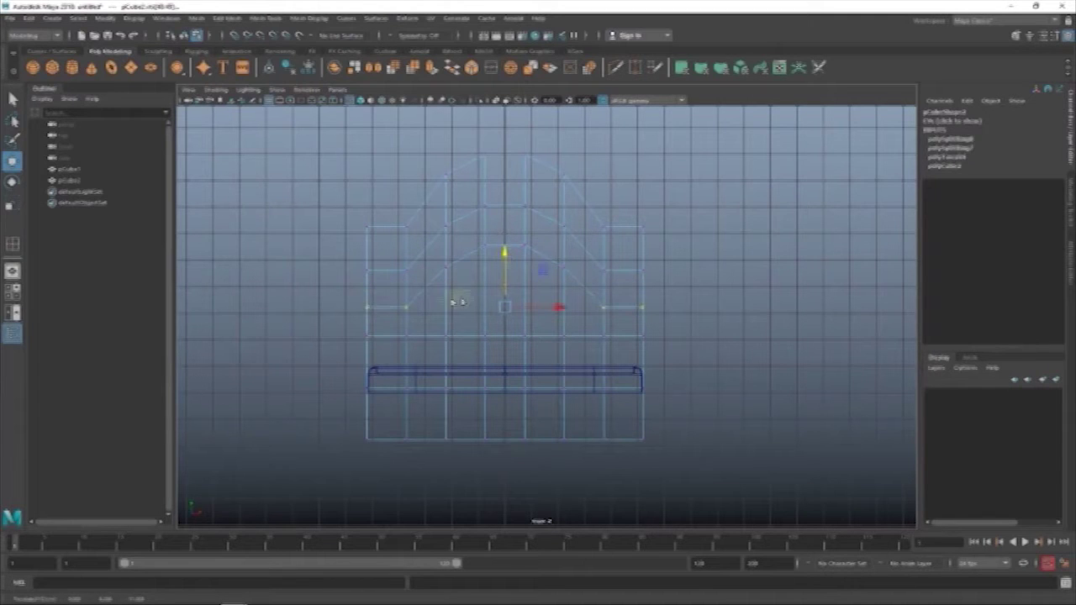
left_click(691, 208)
Step: Raise an inner vertex row to round the arch, checking the shape in perspective
left_click_drag(538, 174, 504, 115)
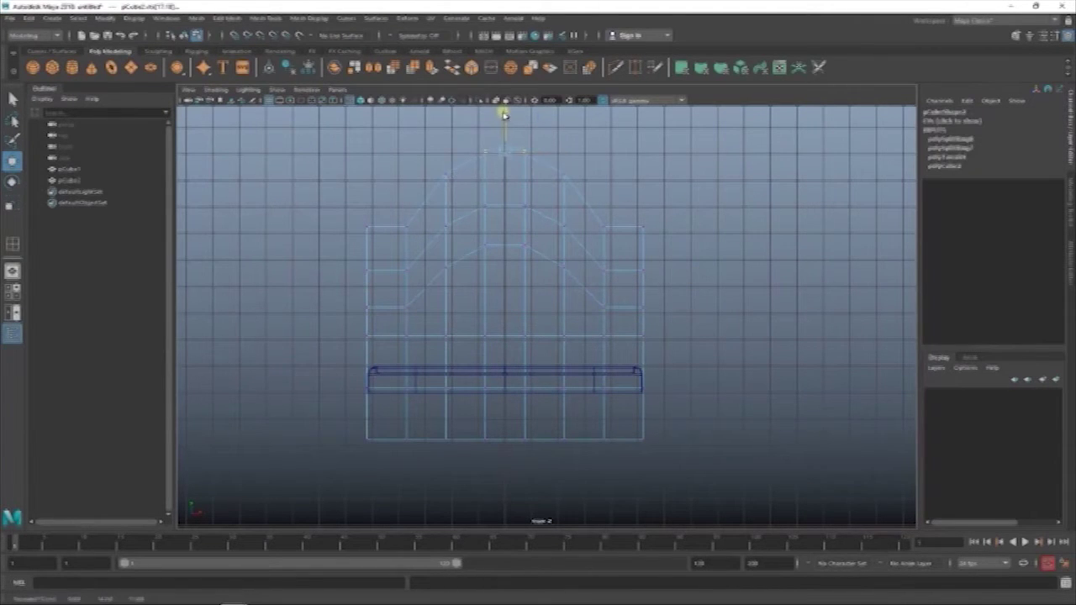
key("space")
key("space")
scroll(684, 253, "up", 2)
key("space")
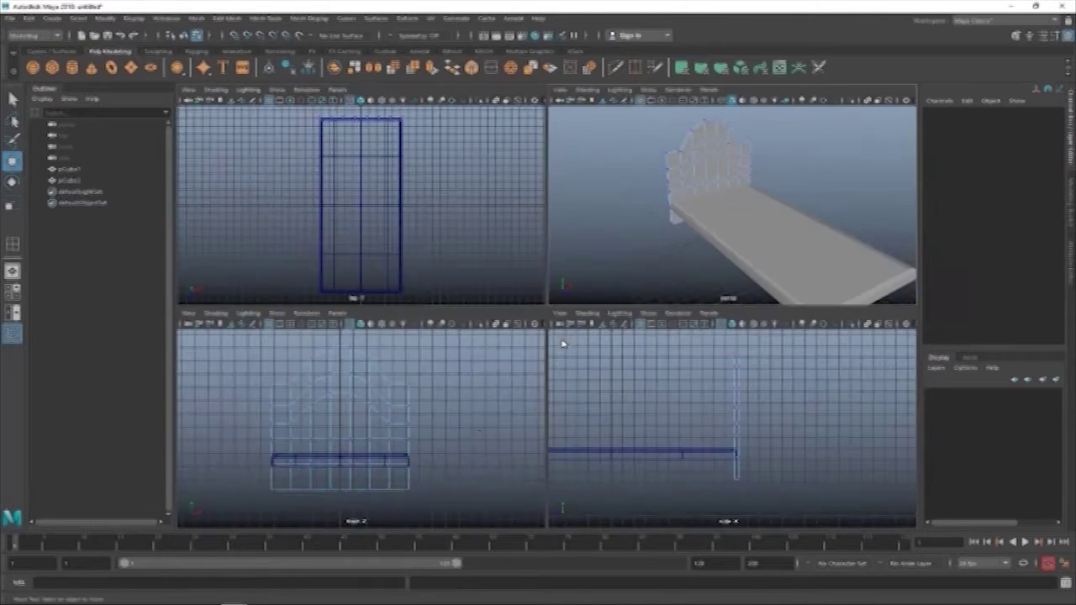
key("space")
left_click_drag(426, 272, 568, 285)
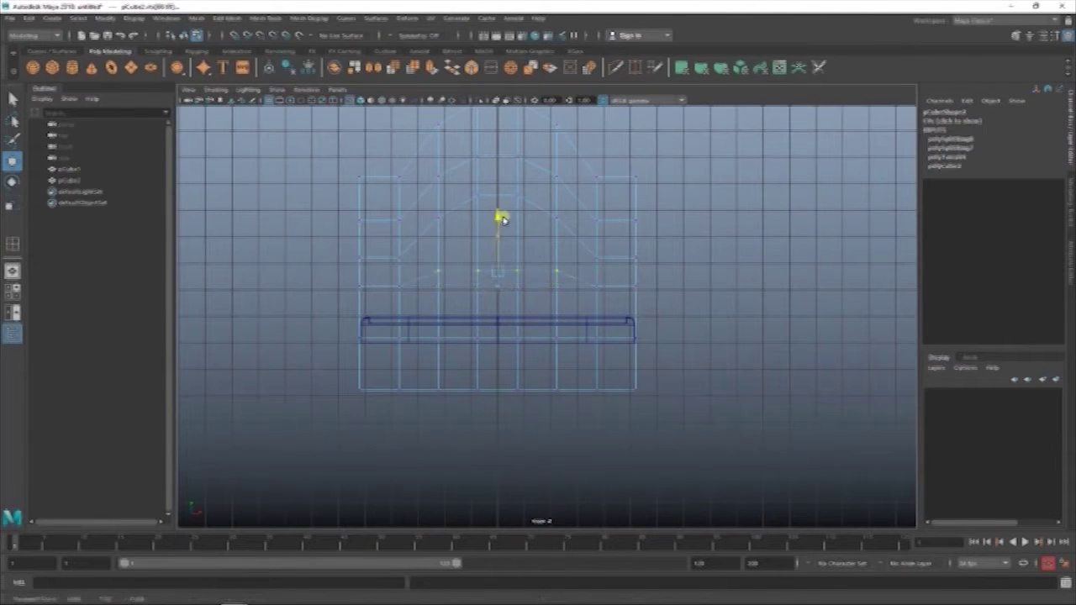
left_click_drag(498, 221, 499, 198)
left_click(797, 254)
left_click(426, 319)
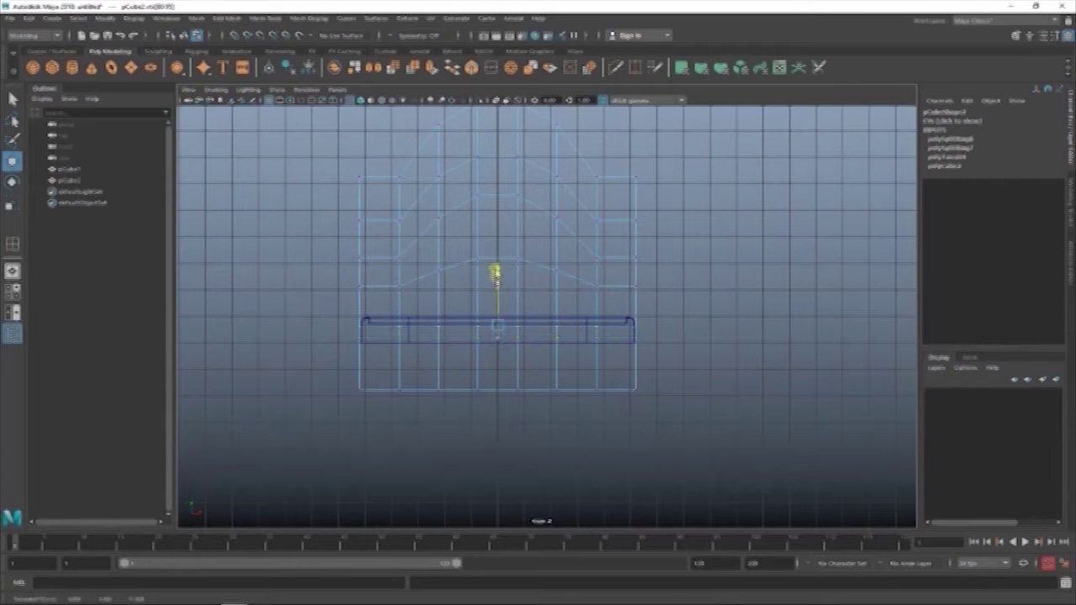
left_click(632, 283)
key("space")
key("space")
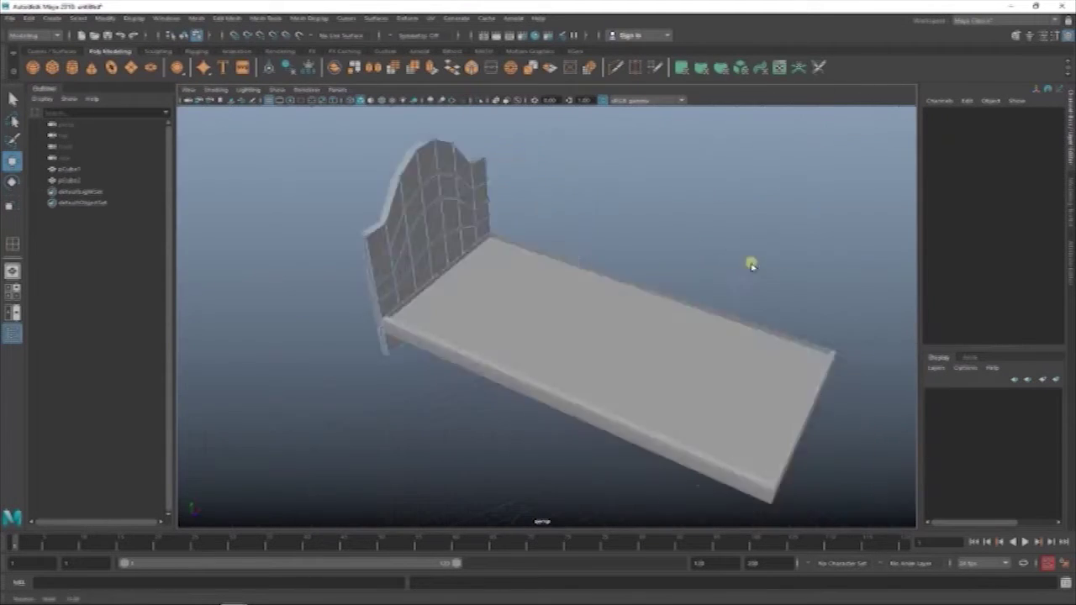
Step: Orbit the perspective view around the arched headboard and select it with the Scale tool
mouse_move(752, 260)
left_mouse_down("alt")
mouse_move(732, 161)
mouse_move(732, 233)
mouse_move(639, 293)
left_mouse_up("alt")
left_click(403, 319)
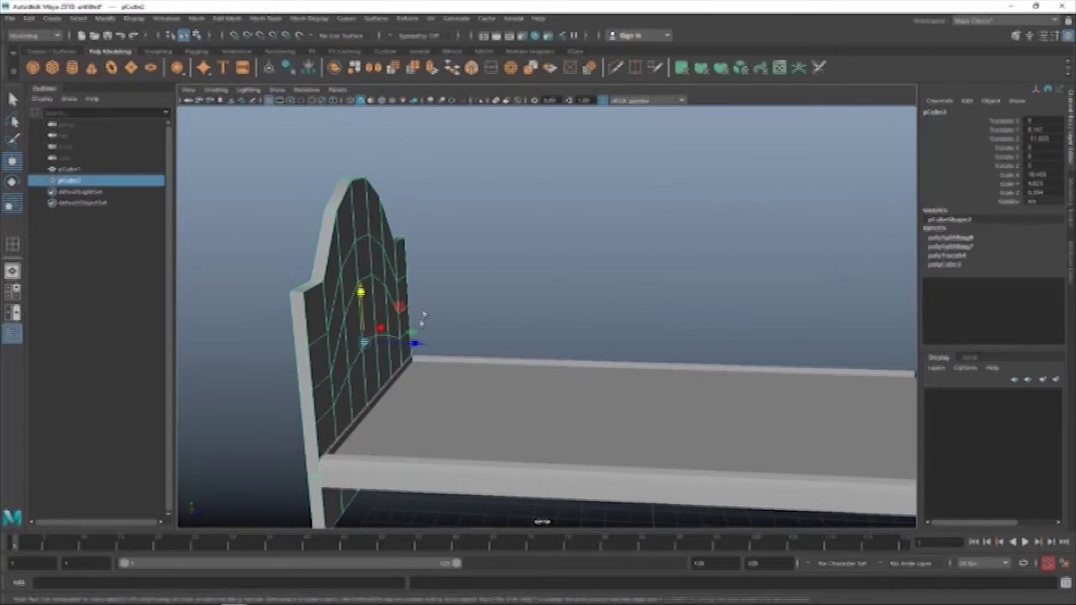
key("r")
left_click(432, 343)
left_click(414, 343)
Step: Deselect, orbit to face the headboard, then undo camera moves back to the front view
left_click(588, 247)
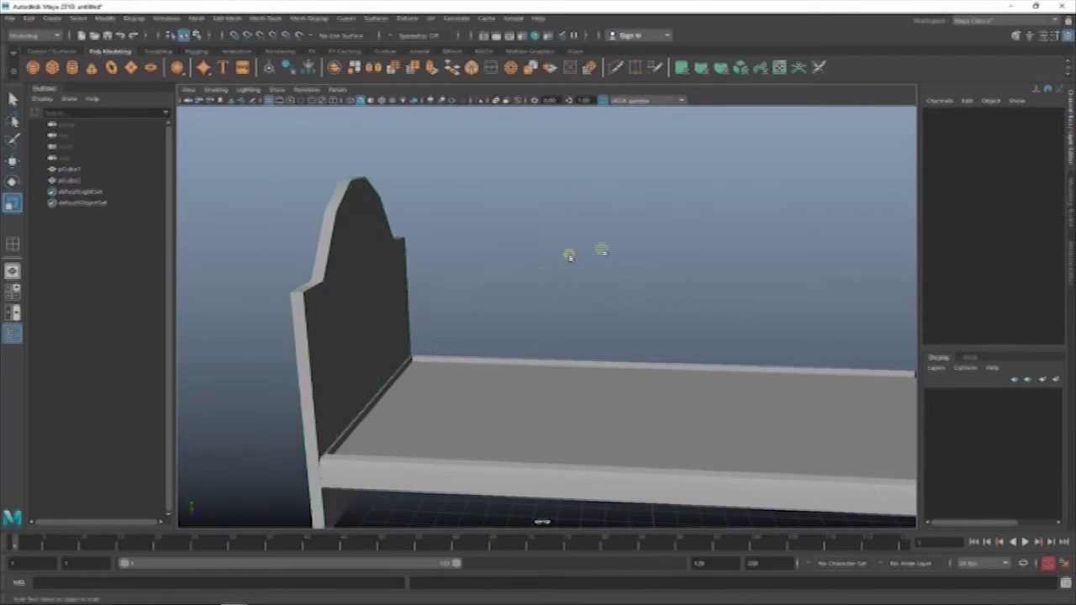
mouse_move(588, 247)
left_mouse_down("alt")
mouse_move(532, 290)
mouse_move(521, 225)
mouse_move(645, 287)
left_mouse_up("alt")
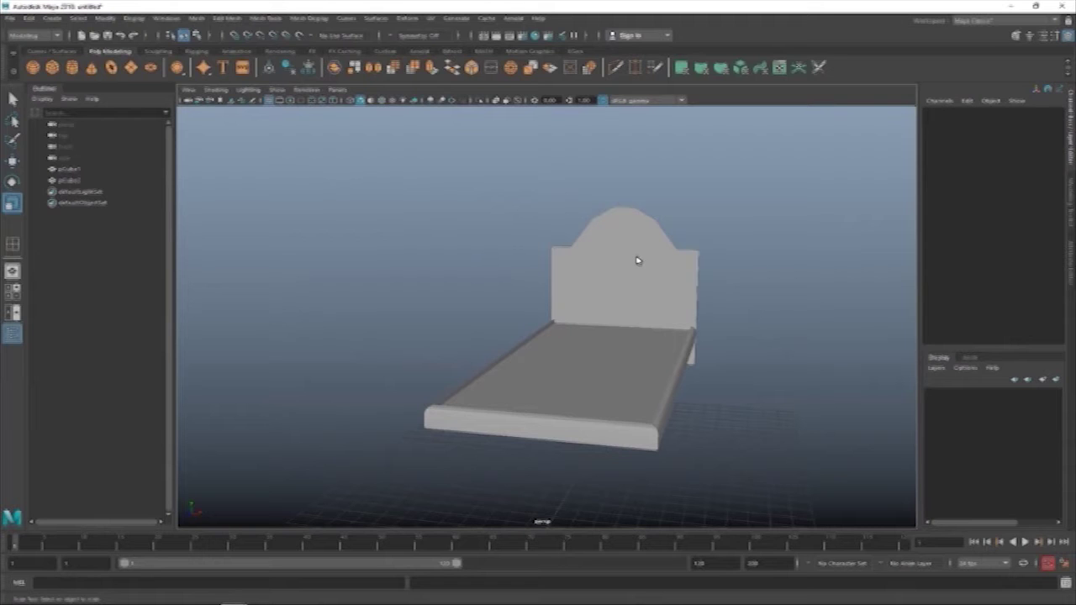
key("ctrl+z")
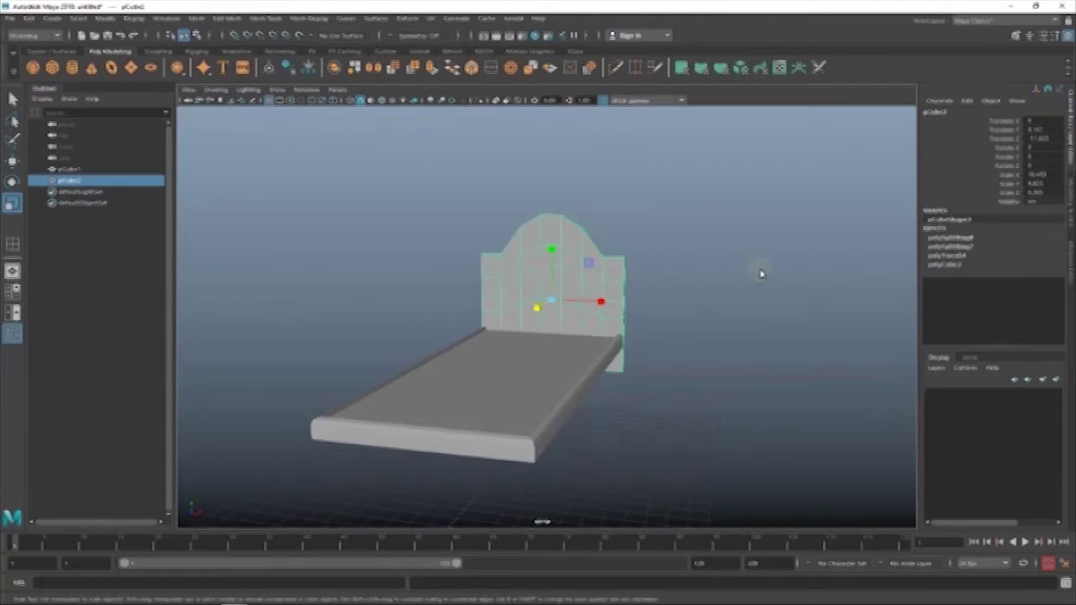
key("ctrl+z")
key("ctrl+z")
key("ctrl+z")
key("ctrl+z")
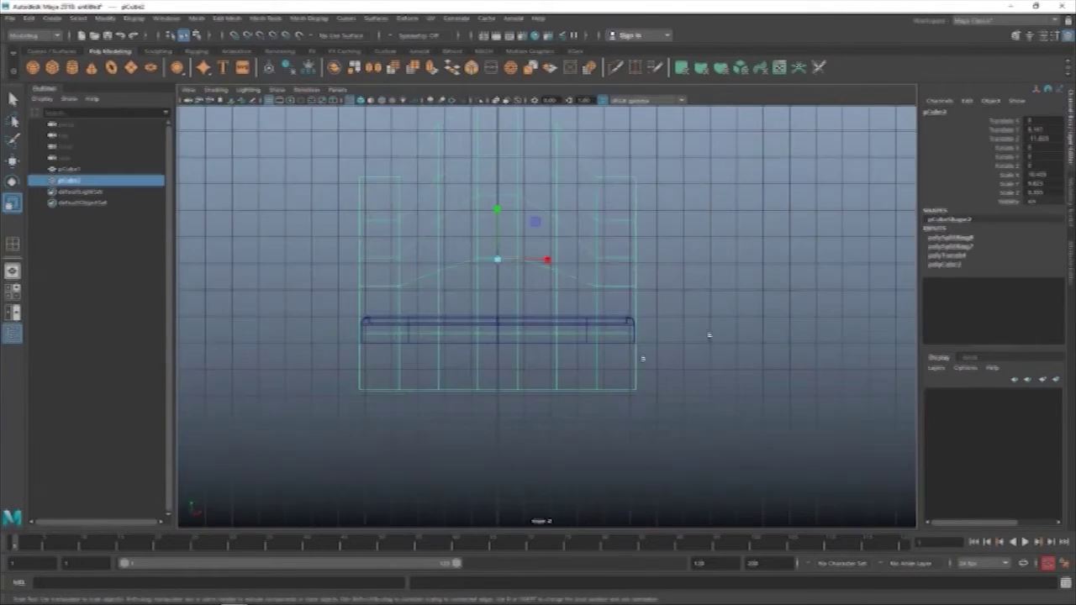
key("ctrl+z")
Step: Insert an edge loop along the headboard posts with symmetry turned on
right_click(728, 235, "shift")
left_click(664, 242)
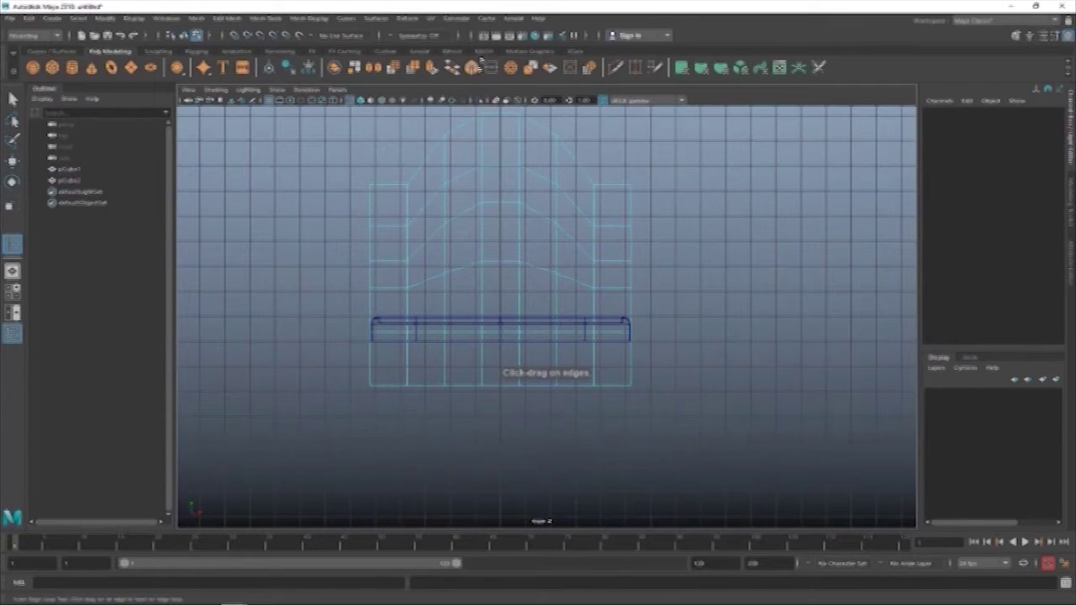
left_click(391, 37)
left_click(415, 76)
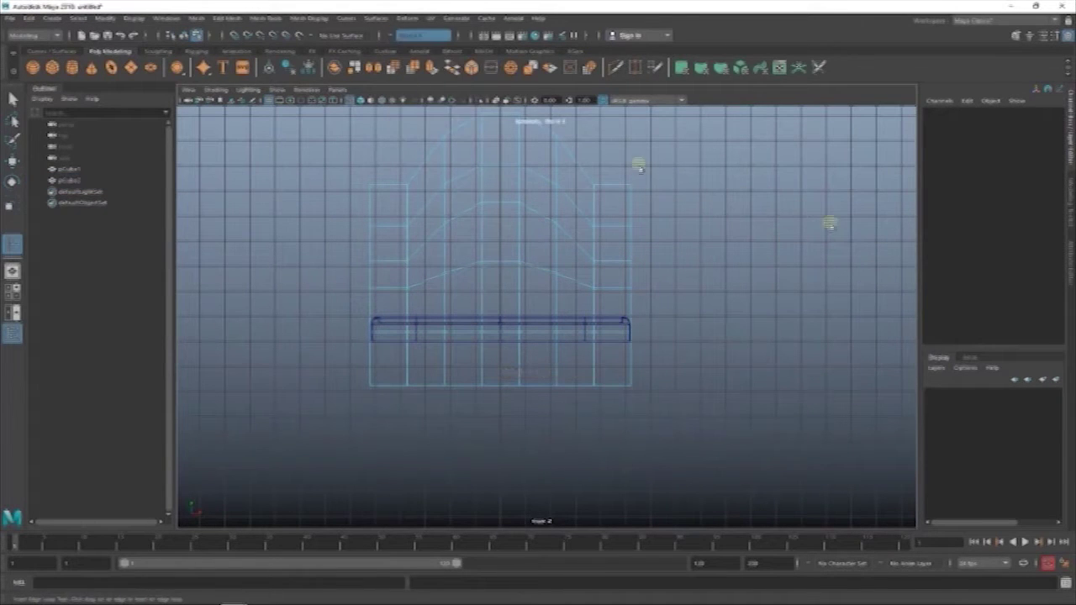
left_click(612, 187)
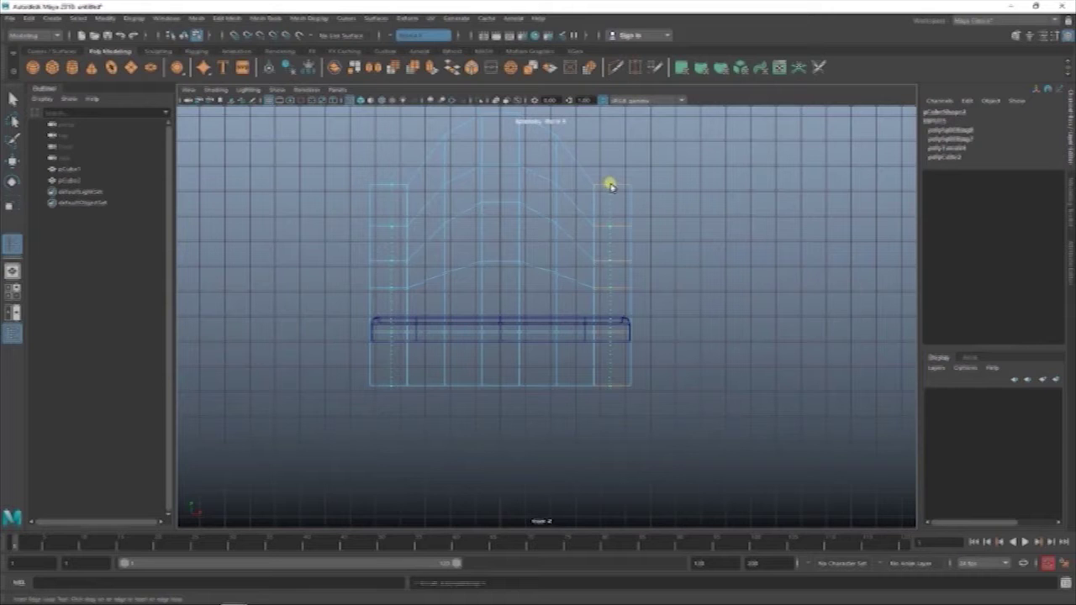
Step: Select the bottom faces of both posts and pull them down into legs
key("w")
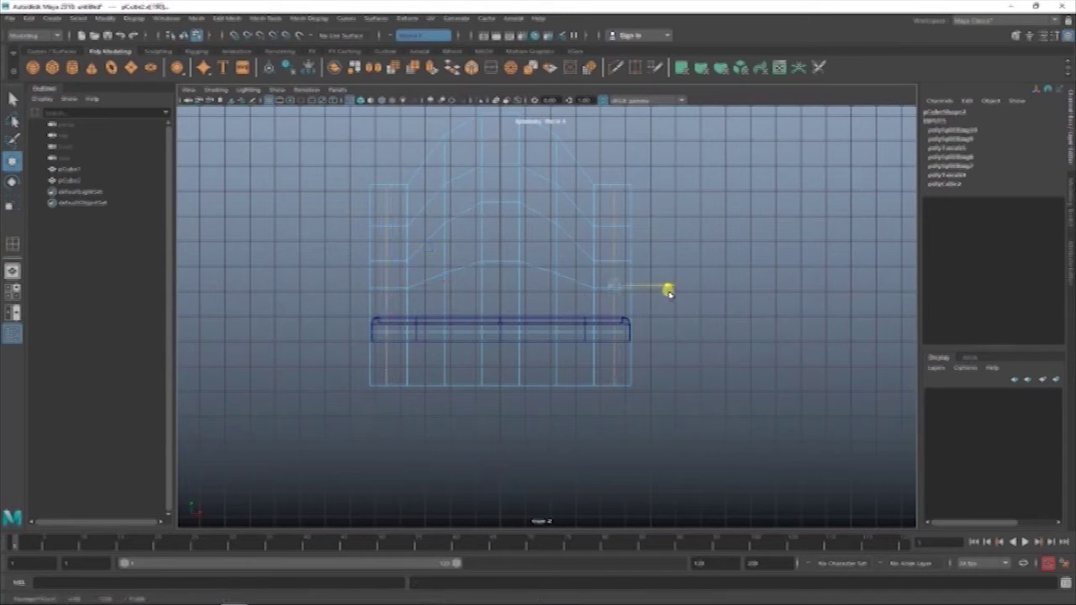
right_click_drag(668, 288, 601, 372)
left_click(619, 361)
mouse_move(622, 360)
left_mouse_down()
mouse_move(617, 336)
mouse_move(592, 376)
left_mouse_up()
Step: Select the bed frame's end face in perspective and extrude it with Ctrl+E
middle_click_drag(654, 384, 653, 271, "alt")
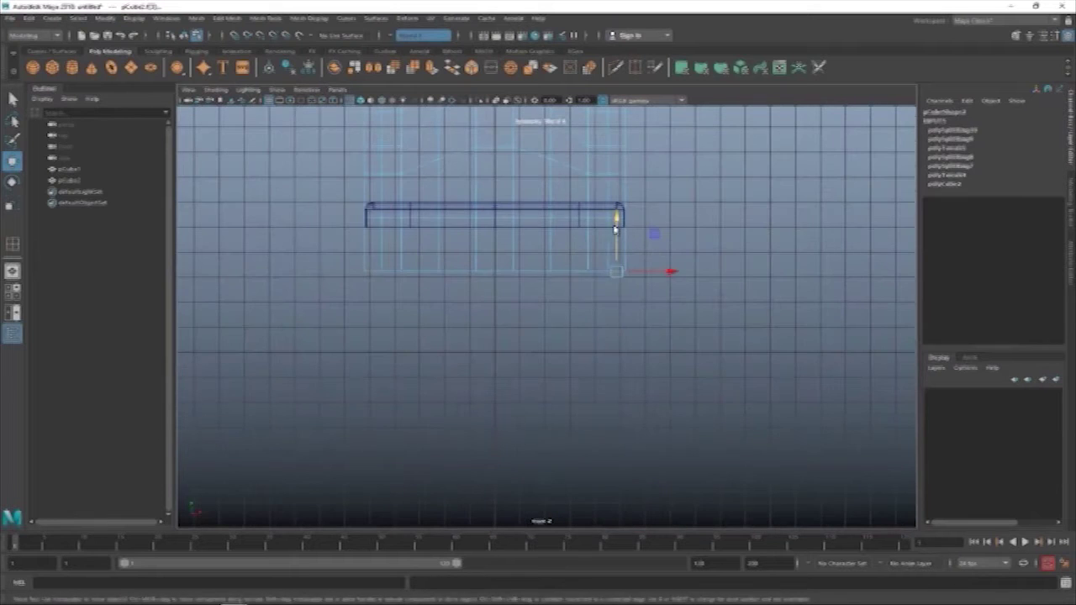
left_click(680, 211)
left_click(398, 50)
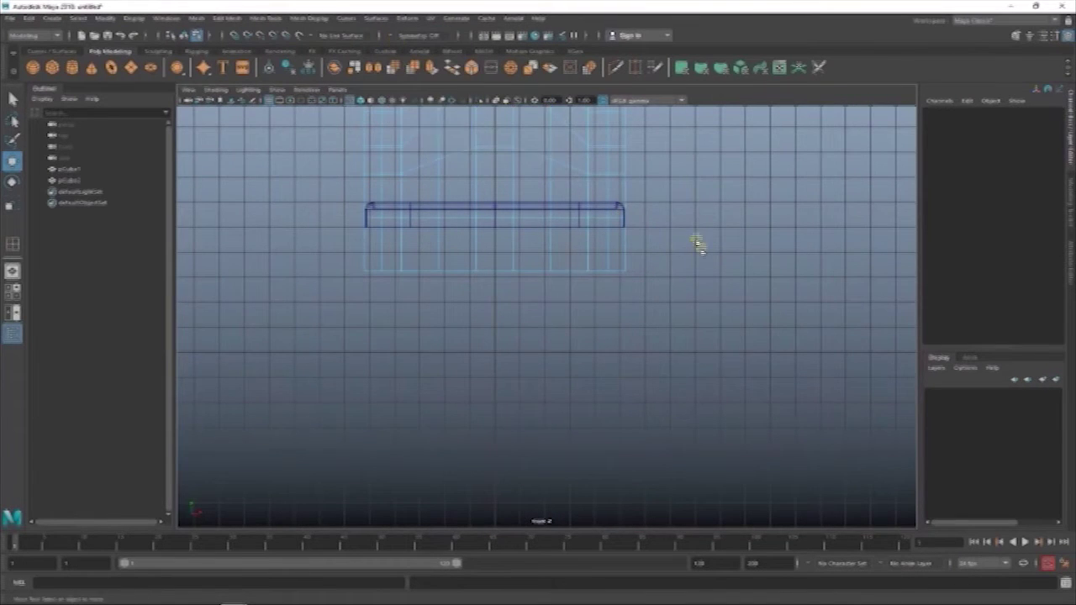
mouse_move(697, 240)
left_mouse_down("alt")
mouse_move(715, 379)
mouse_move(744, 344)
mouse_move(726, 251)
left_mouse_up("alt")
left_click(726, 250)
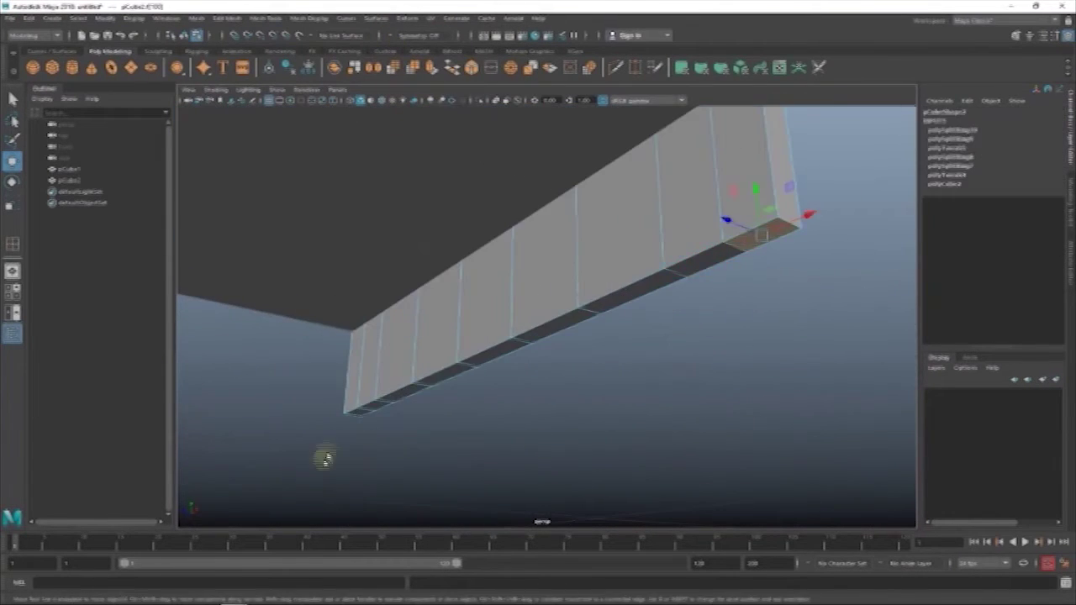
left_click_drag(371, 420, 355, 445)
key("4")
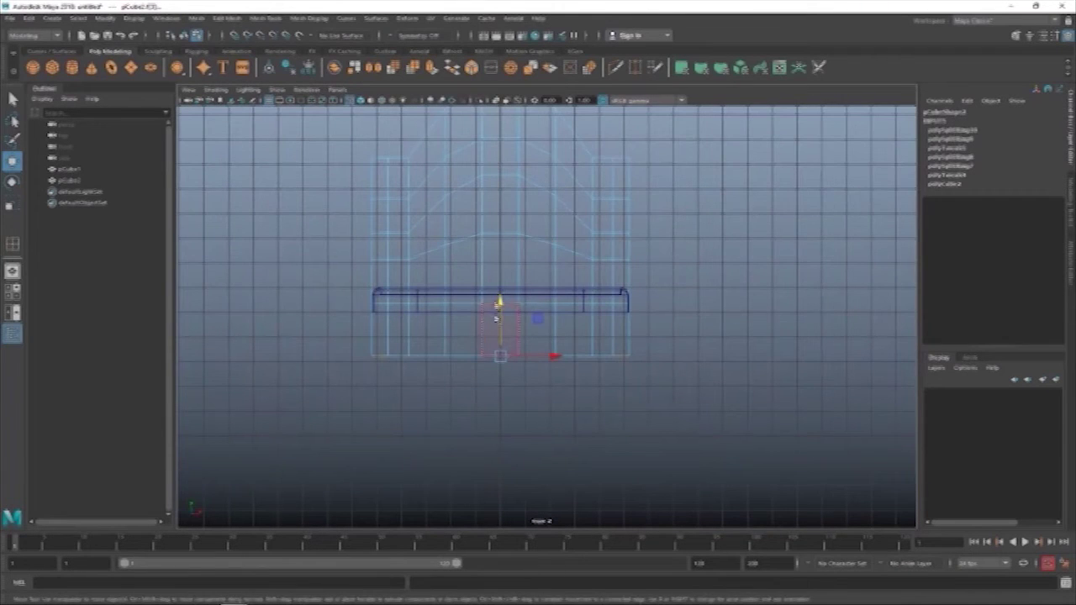
key("ctrl+e")
Step: Raise the headboard pCube2 and move its leg-bottom vertices to adjust leg length
key("w")
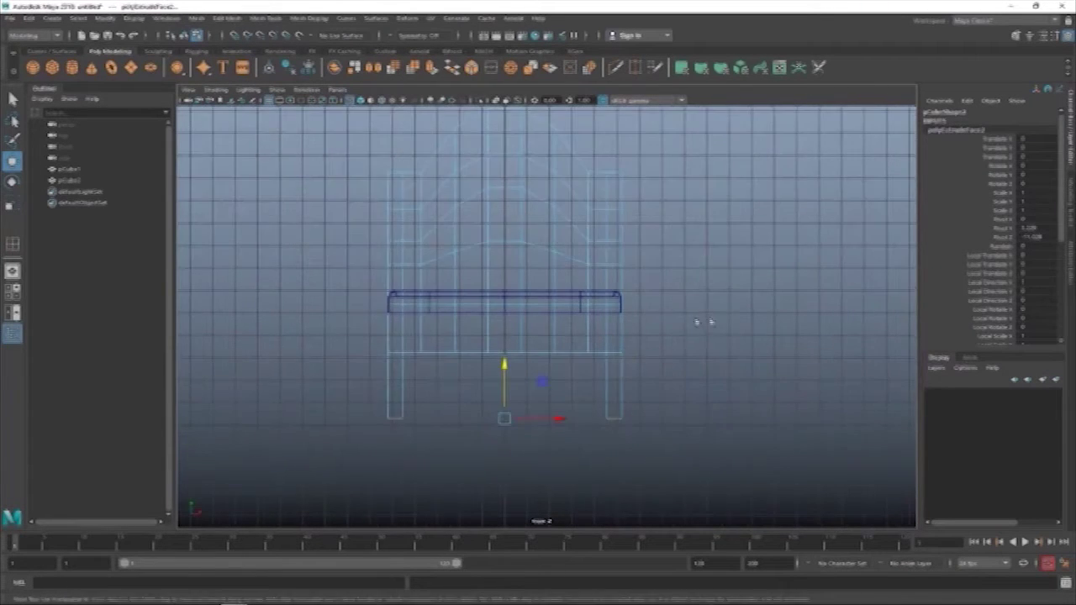
key("F8")
scroll(701, 320, "down", 1)
left_click_drag(505, 214, 506, 161)
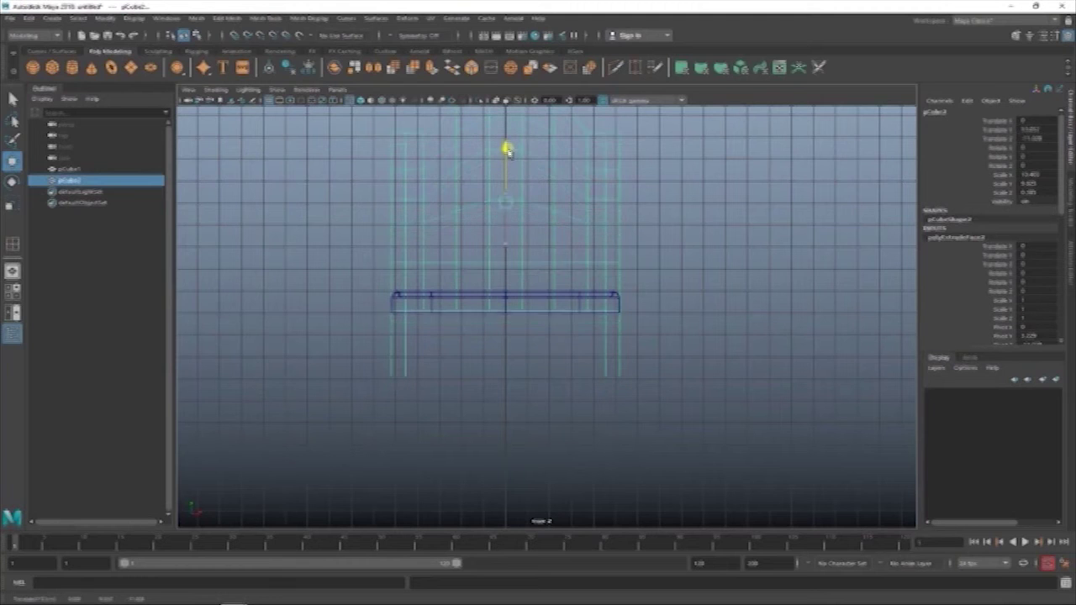
left_click_drag(678, 197, 323, 338)
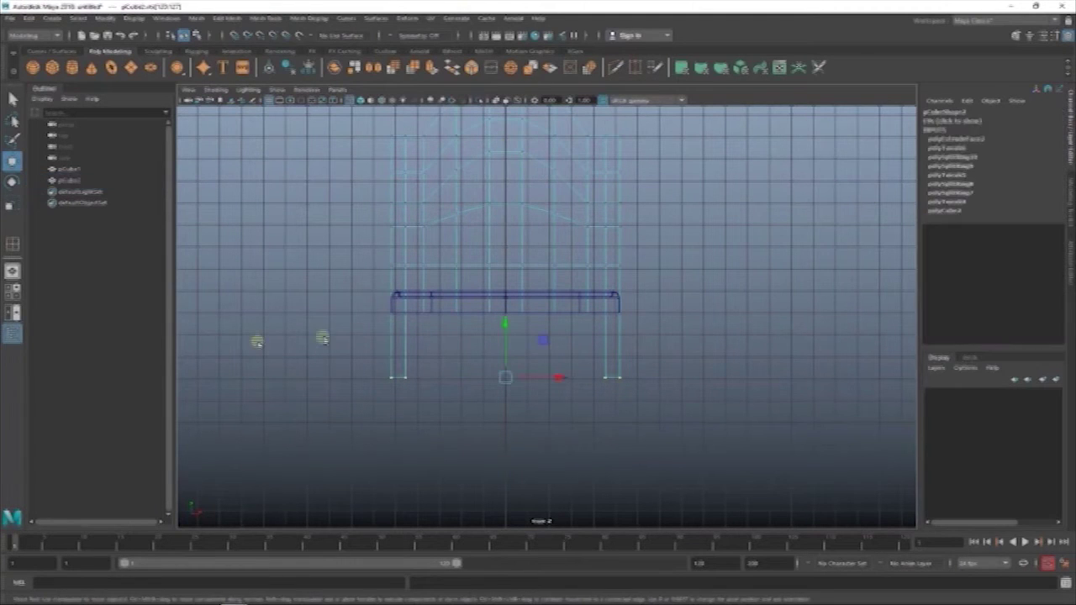
left_click_drag(506, 323, 506, 356)
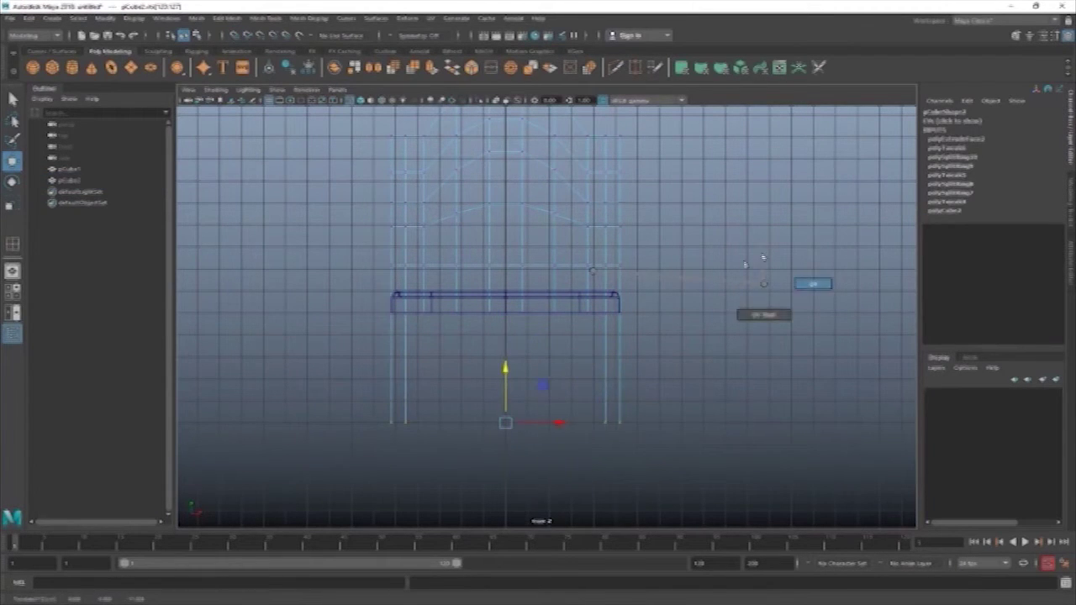
Step: Orbit around the bed in shaded perspective and select the headboard
left_click_drag(588, 283, 744, 224)
left_click_drag(730, 294, 632, 449, "alt")
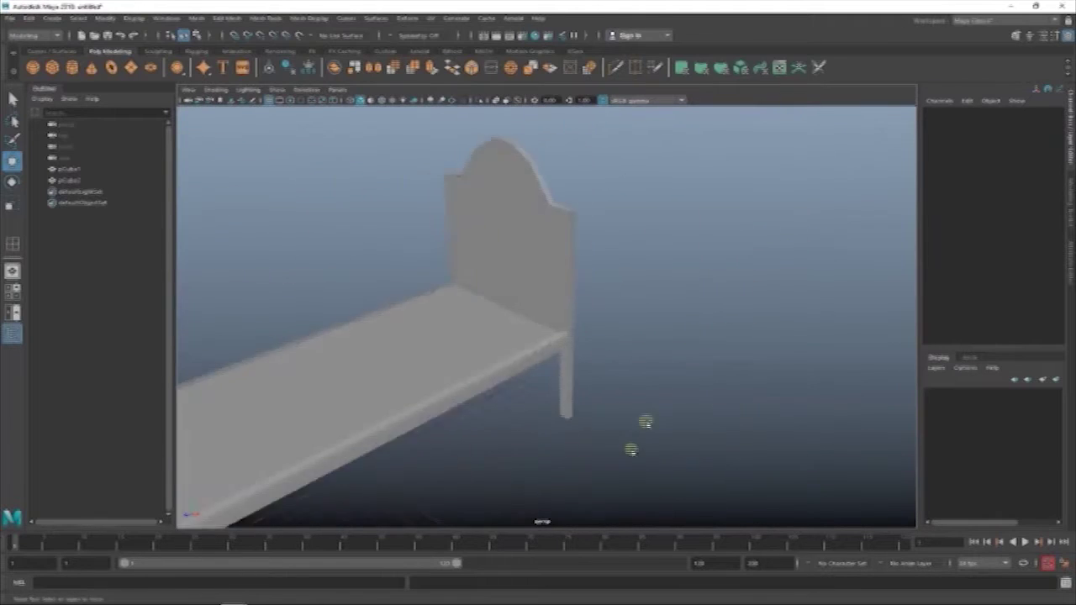
scroll(586, 379, "down", 5)
left_click_drag(586, 379, 577, 368, "alt")
left_click(562, 290)
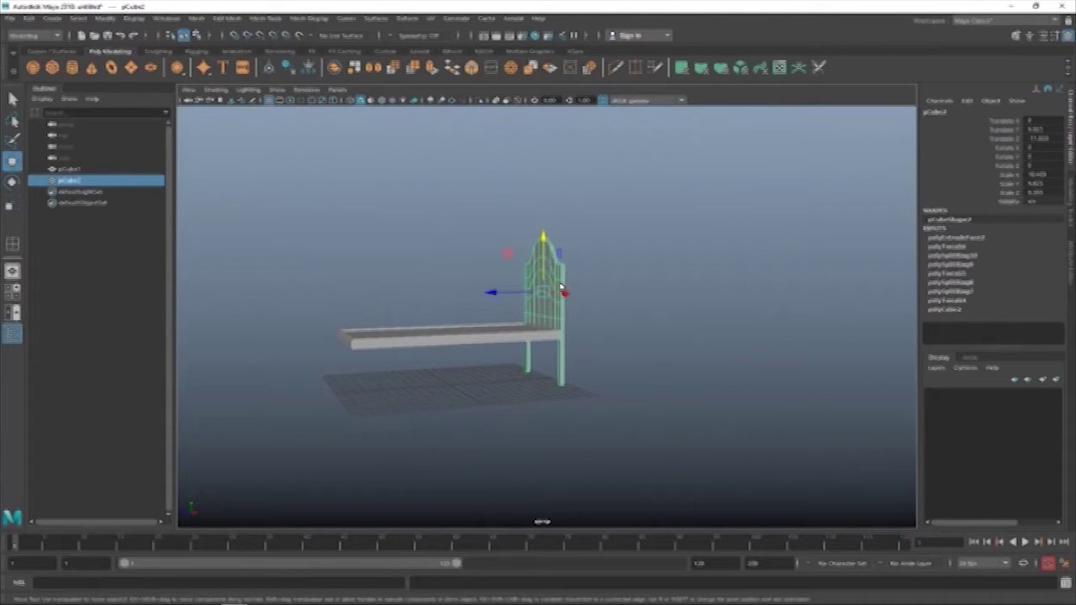
Step: Duplicate the headboard with Ctrl+D and slide the copy toward the foot of the bed
key("ctrl+d")
mouse_move(491, 293)
left_mouse_down()
mouse_move(286, 330)
mouse_move(665, 385)
left_mouse_up()
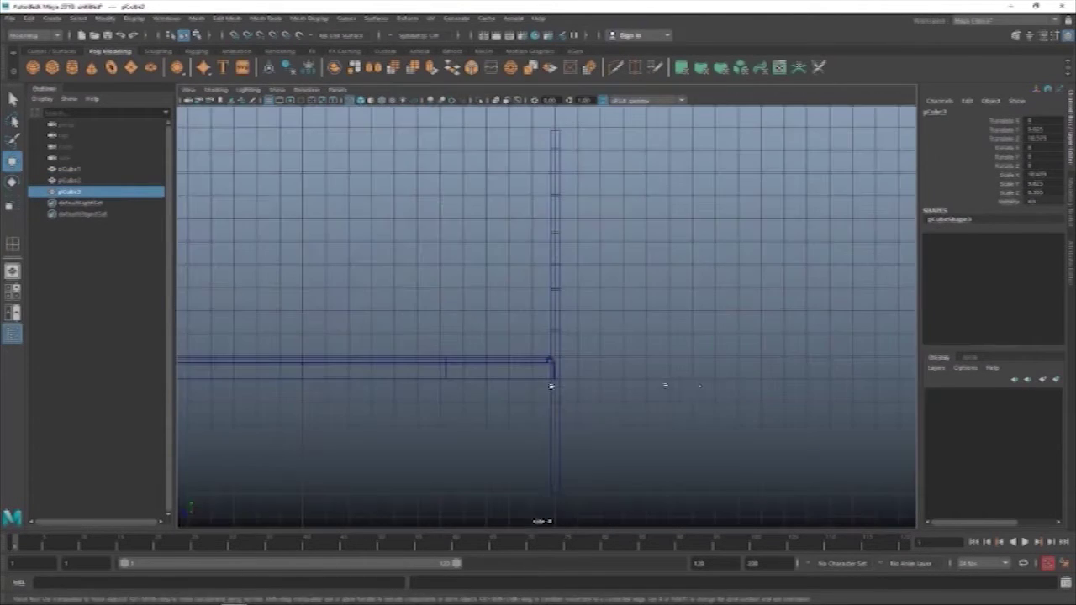
scroll(437, 401, "down", 5)
right_click_drag(620, 118, 507, 120)
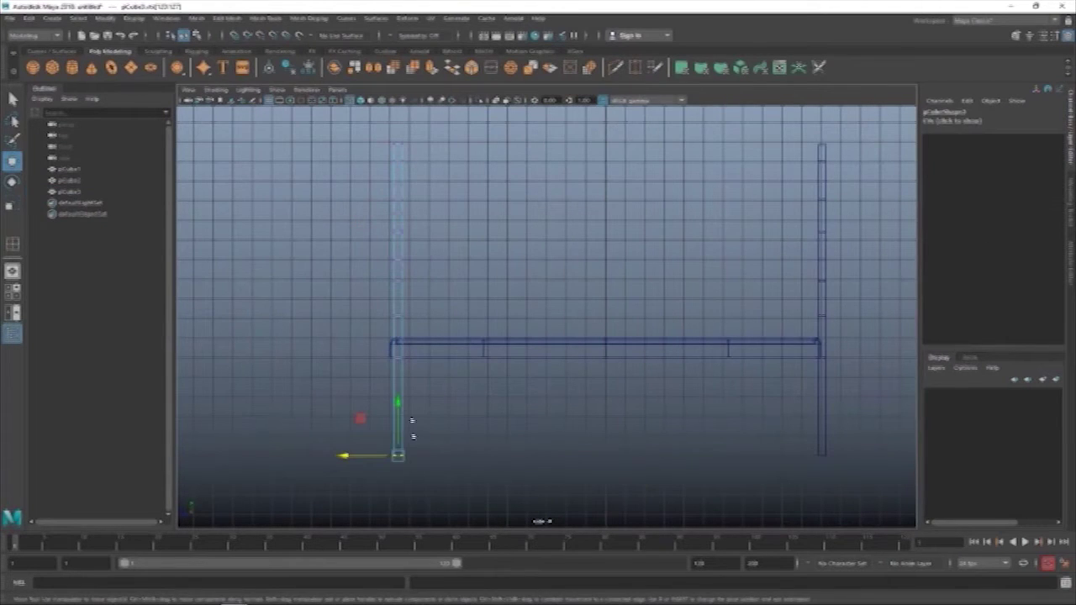
Step: Move the footboard copy's leg-bottom vertices in side view, then check it shaded
left_click_drag(409, 428, 401, 331)
right_click_drag(401, 331, 496, 264)
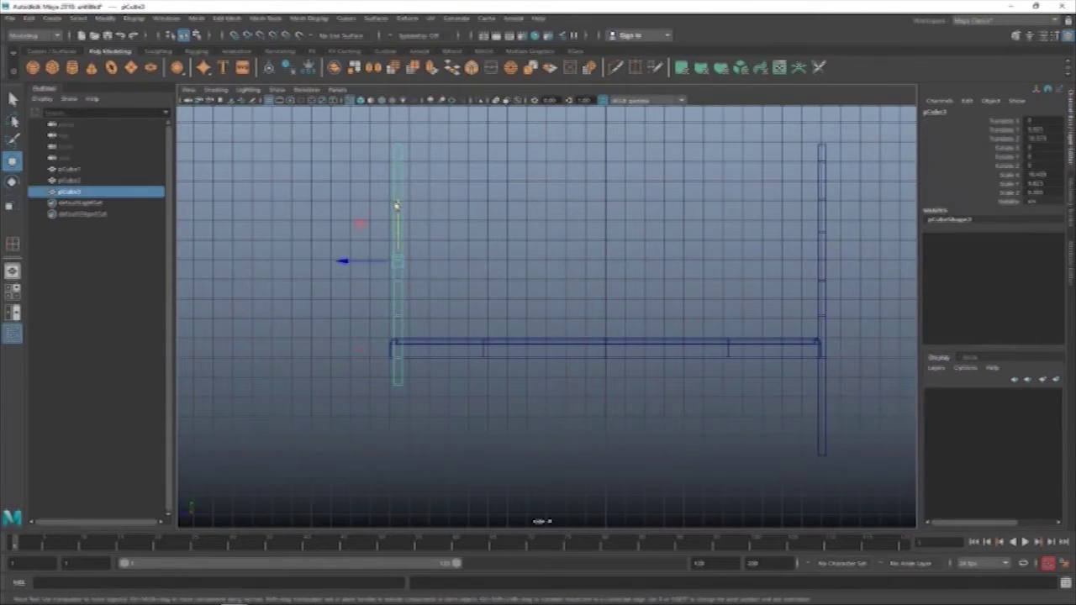
left_click(392, 254)
middle_click_drag(392, 268, 457, 197, "alt")
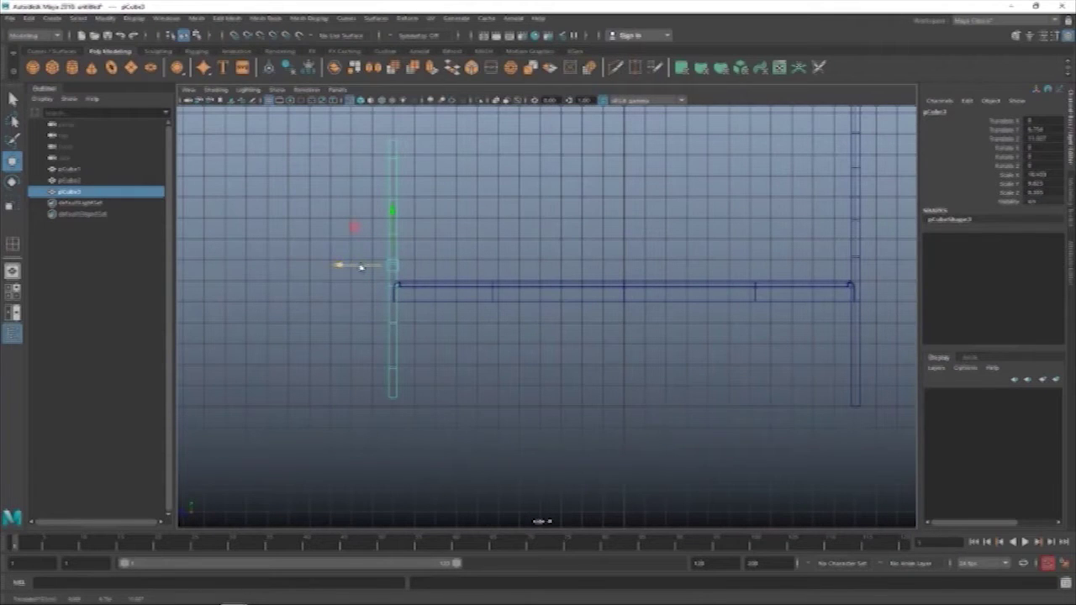
key("ctrl+z")
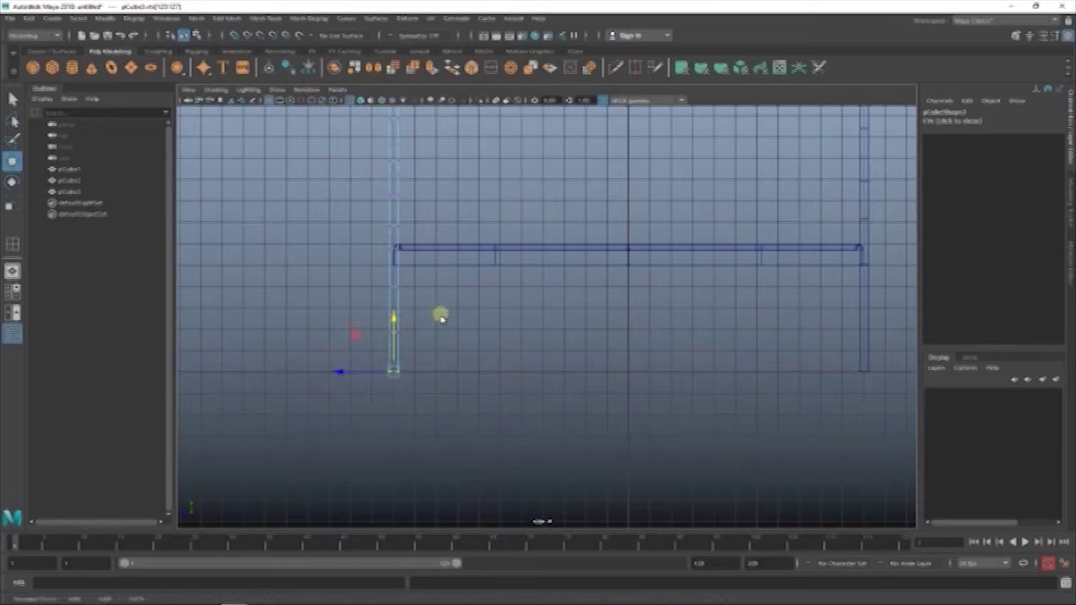
key("space")
Step: Select the footboard's upper arch vertices in front view and lower them
key("ctrl+z")
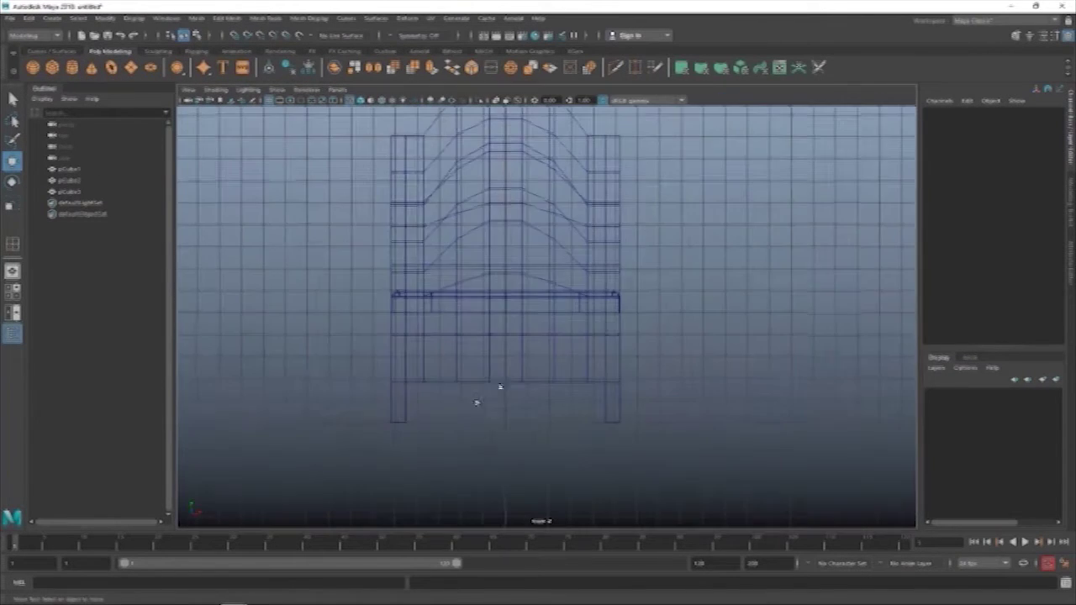
key("ctrl+z")
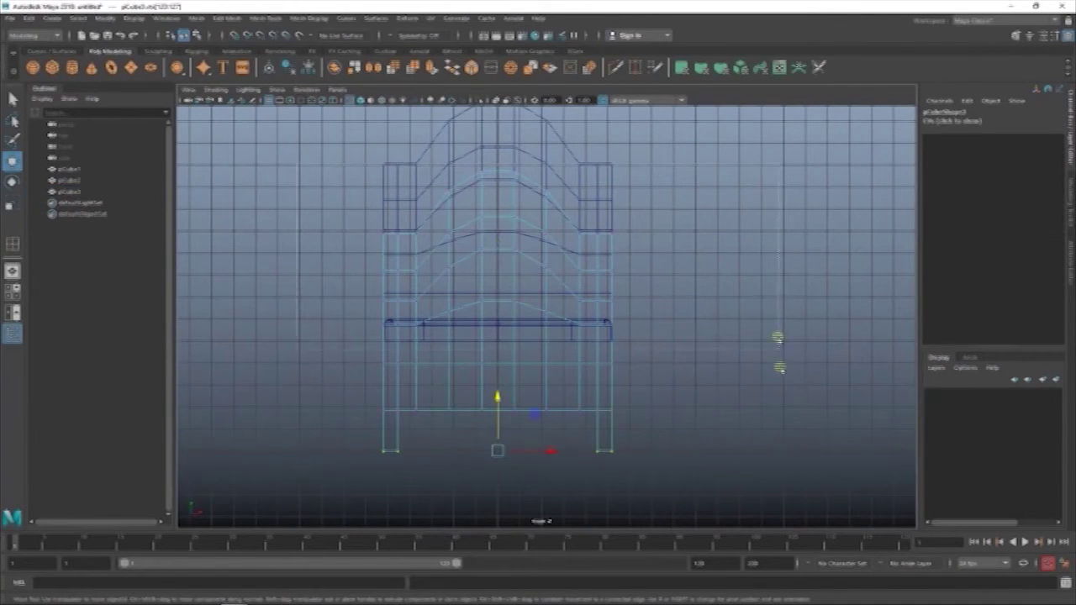
left_click_drag(520, 245, 548, 376)
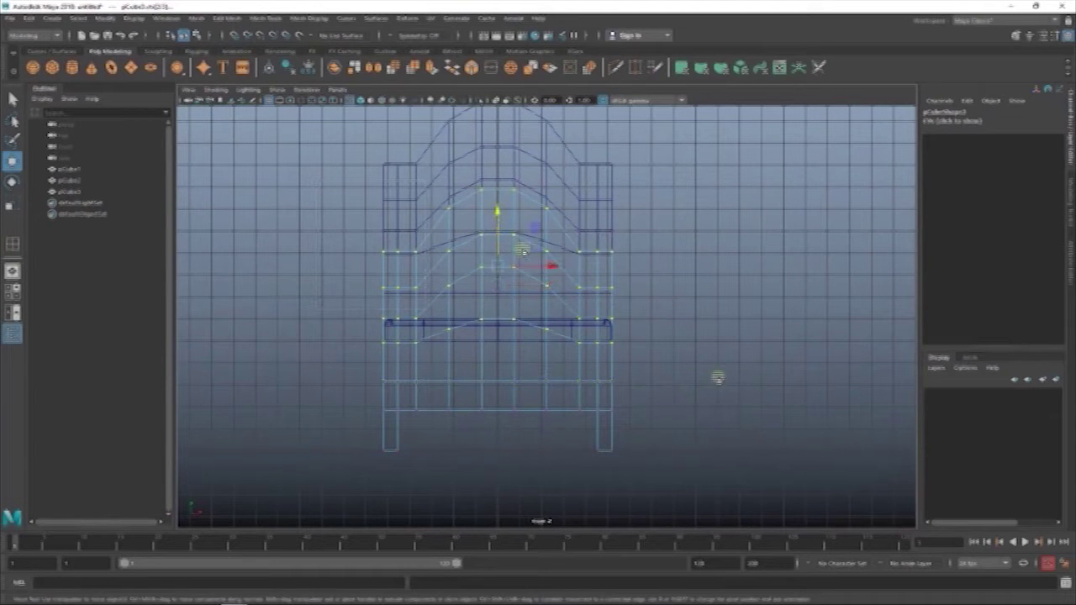
left_click_drag(499, 216, 499, 224)
left_click_drag(348, 189, 699, 336)
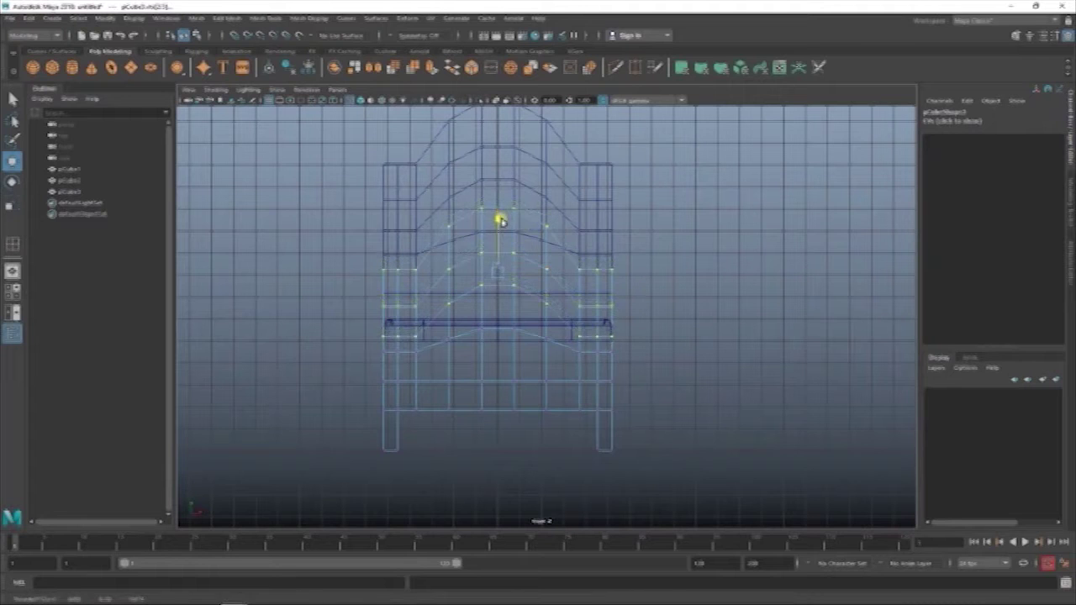
left_click(710, 334)
left_click_drag(183, 197, 678, 327)
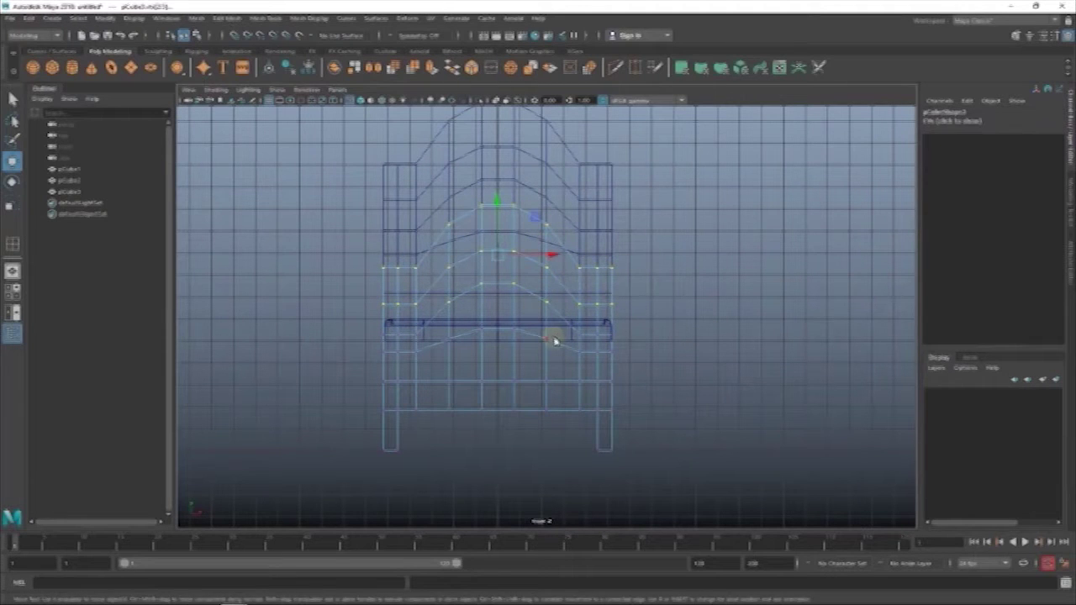
left_click_drag(503, 210, 500, 217)
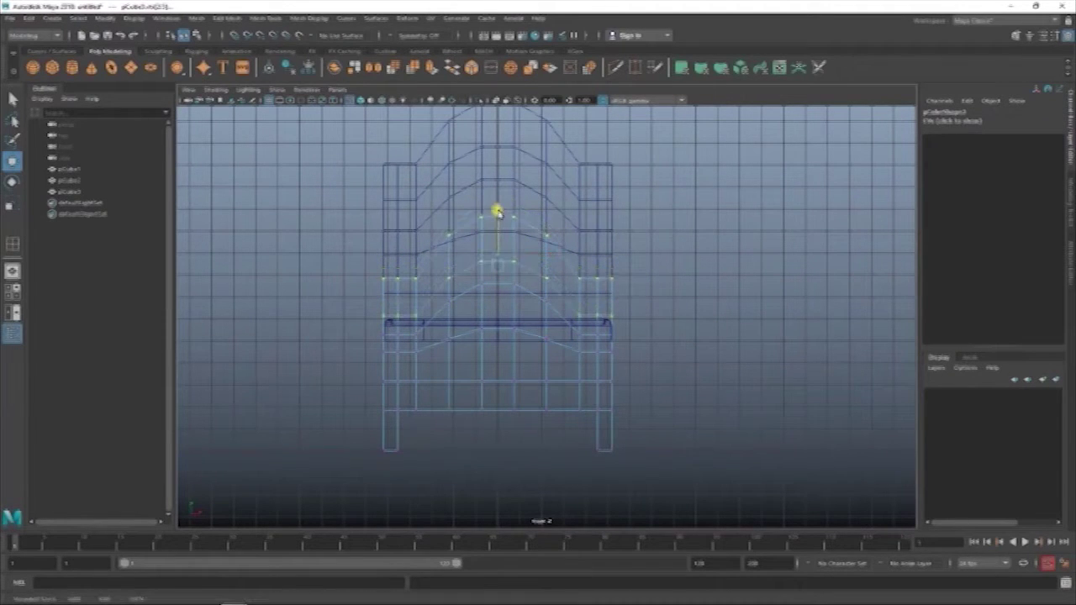
Step: Lower the next row of footboard vertices, then orbit the perspective view to check it
left_click(676, 412)
left_click_drag(611, 372, 515, 355)
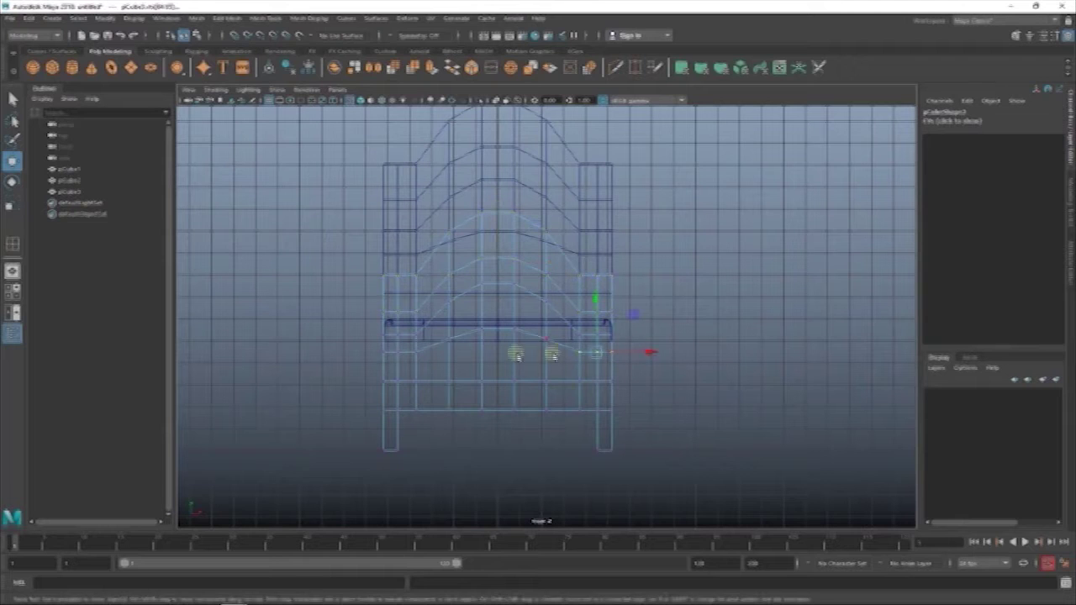
left_click_drag(502, 306, 501, 316)
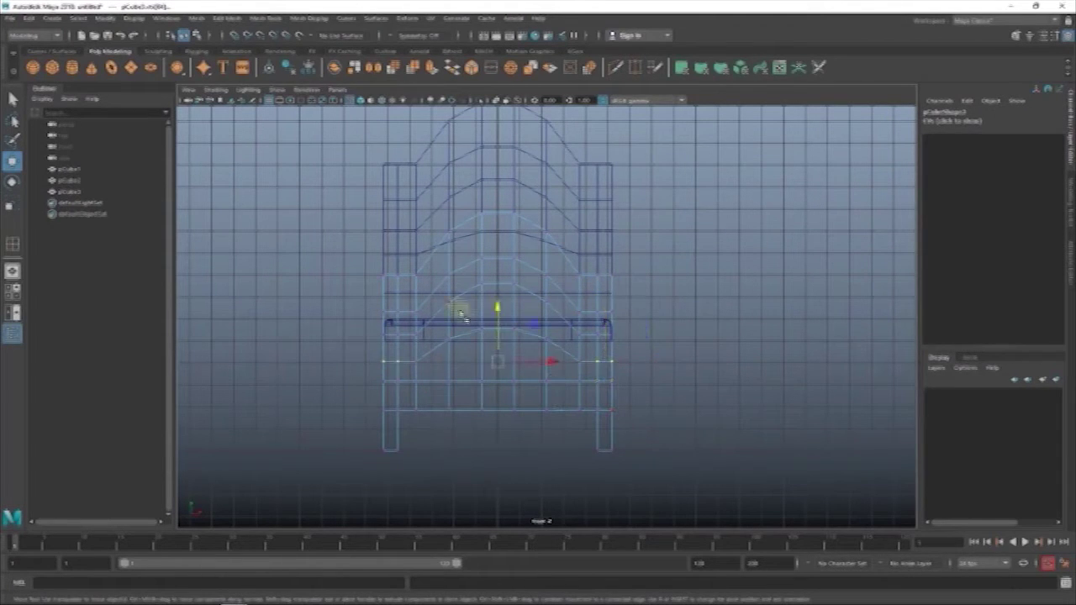
left_click_drag(497, 307, 499, 314)
left_click_drag(694, 353, 580, 330)
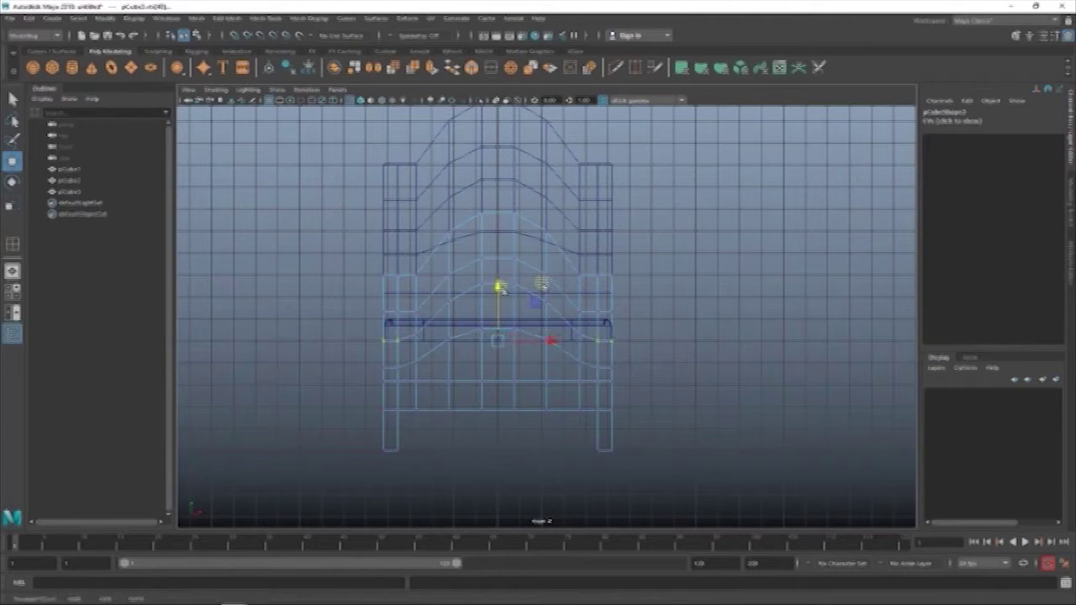
left_click_drag(384, 269, 428, 283)
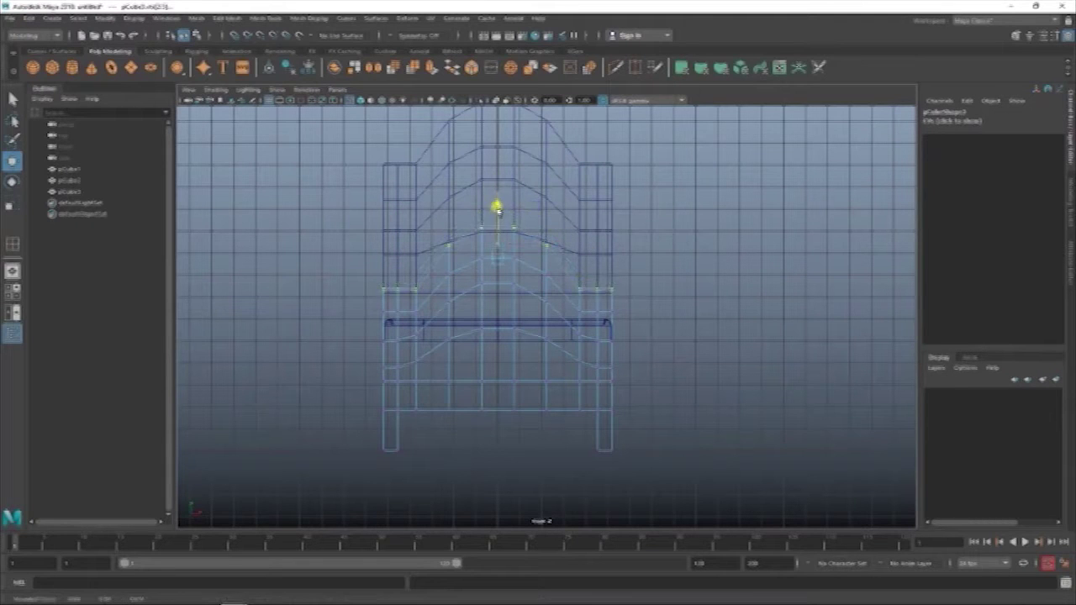
key("space")
mouse_move(593, 364)
left_mouse_down("alt")
mouse_move(544, 364)
mouse_move(600, 408)
mouse_move(710, 356)
mouse_move(759, 252)
left_mouse_up("alt")
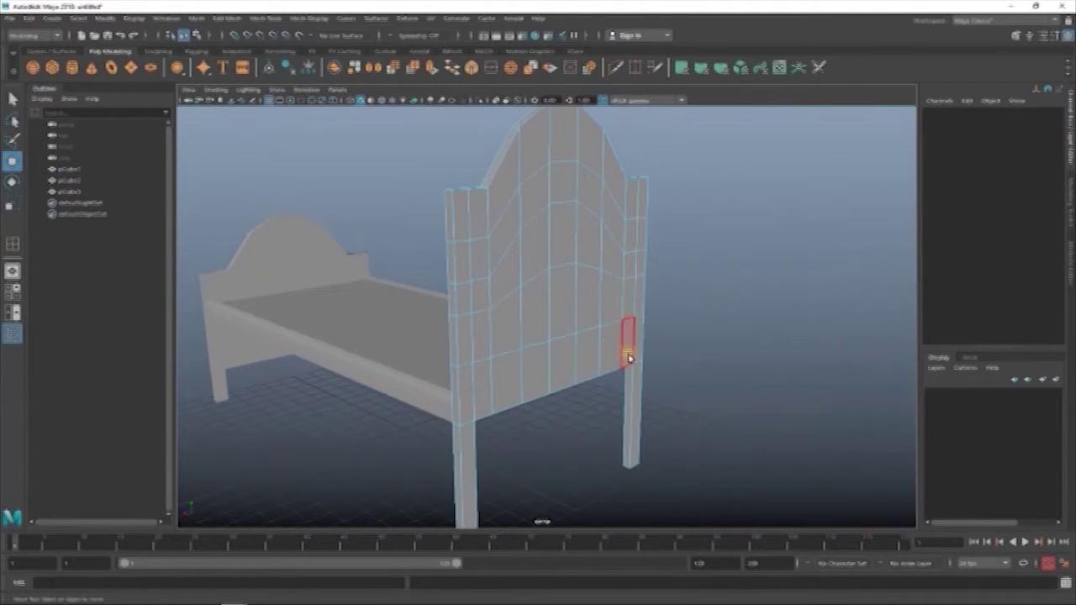
Step: Select the headboard's post side, upper arch and lower row faces, then frame it for edge-loop insertion
left_click(629, 358)
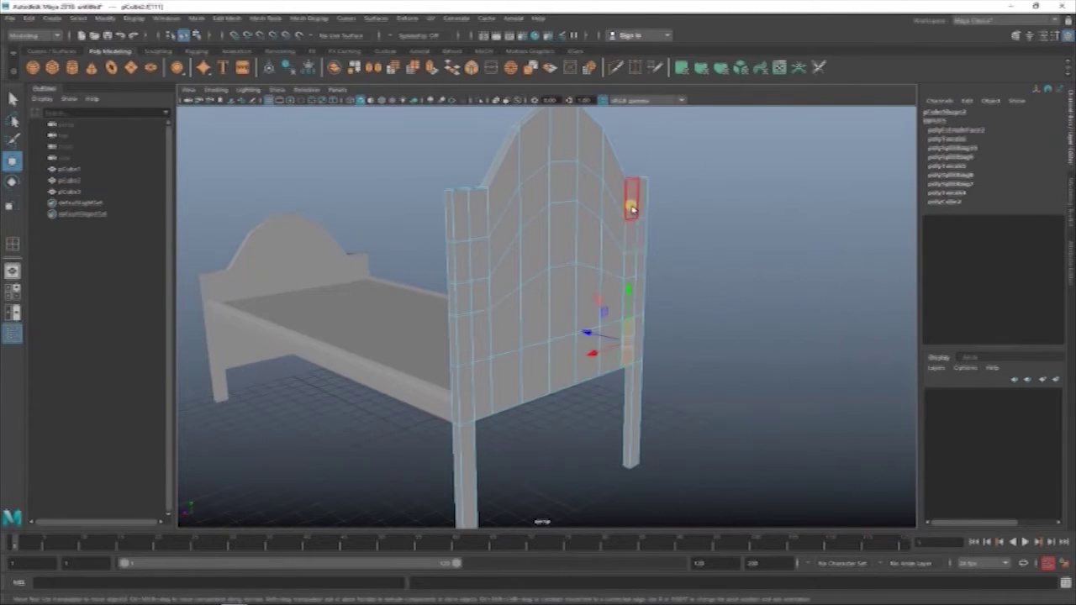
left_click(493, 202, "shift")
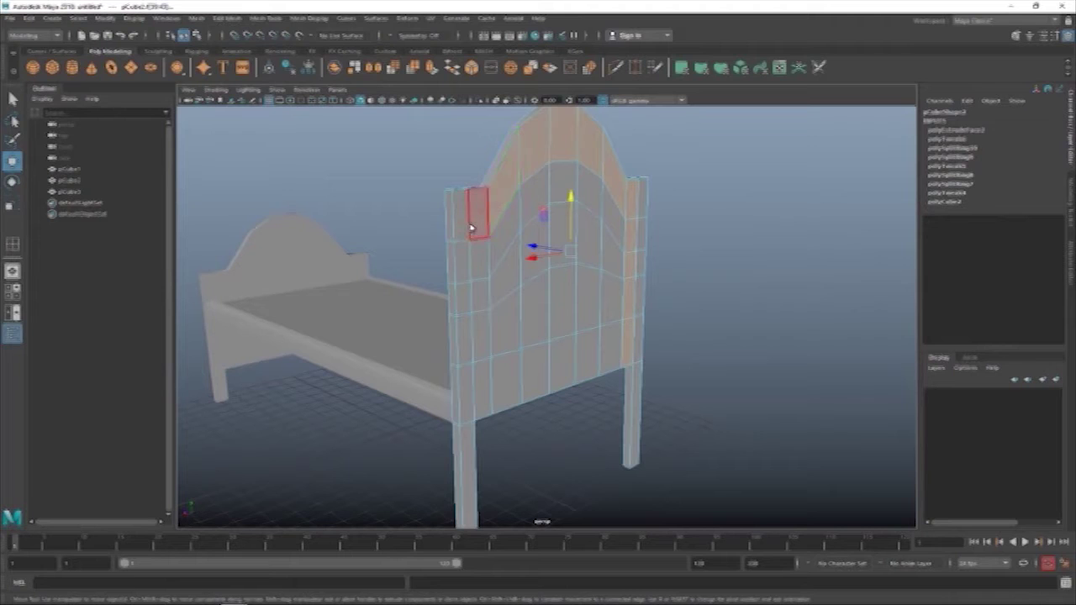
double_click(599, 356, "shift")
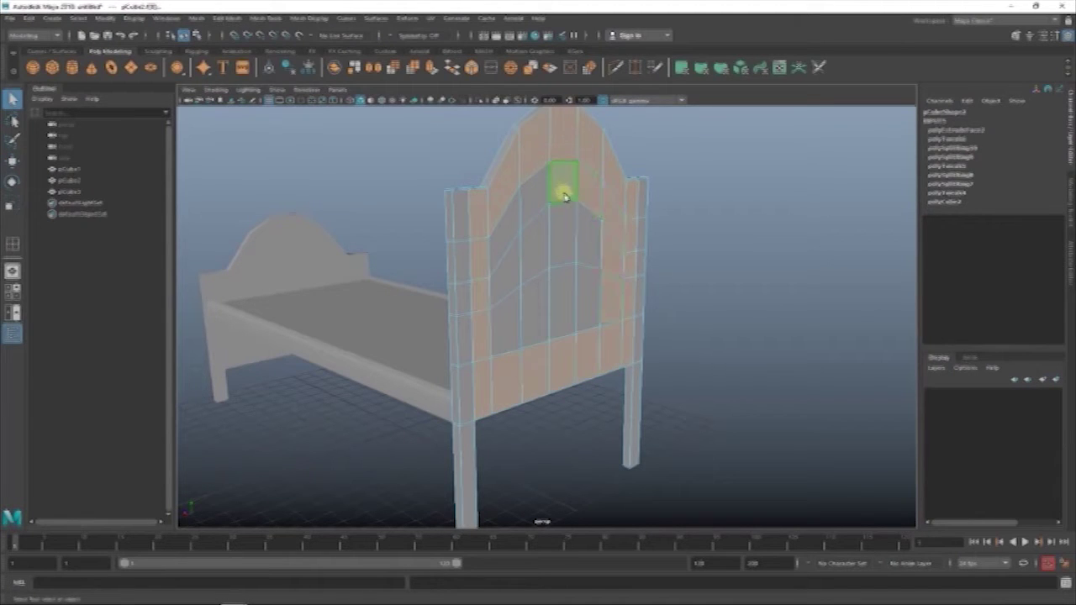
left_click(503, 305, "shift")
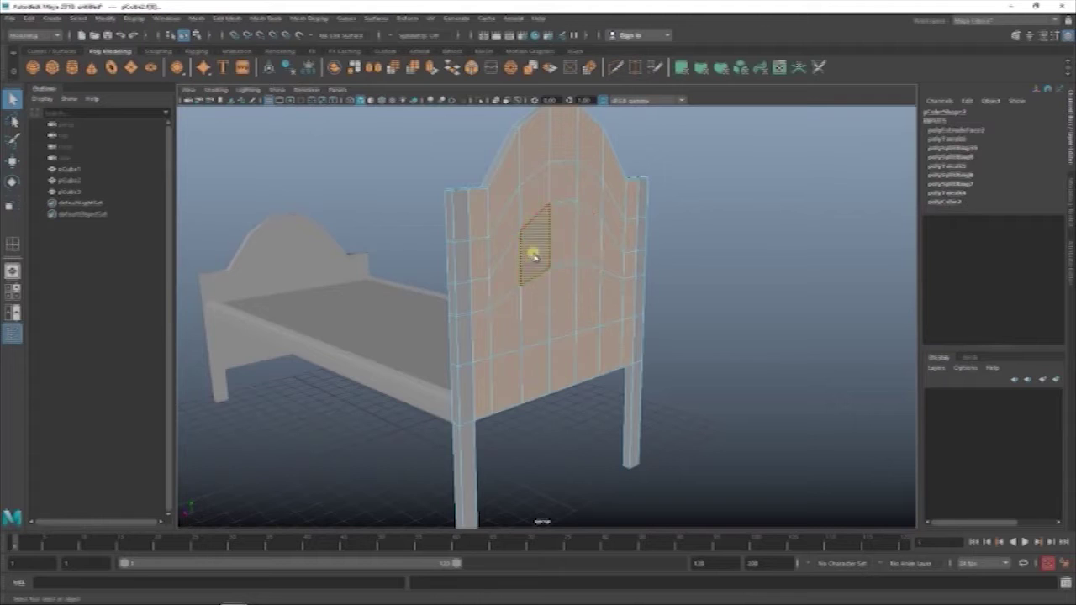
key("w")
scroll(586, 294, "down", 3)
scroll(589, 396, "up", 3)
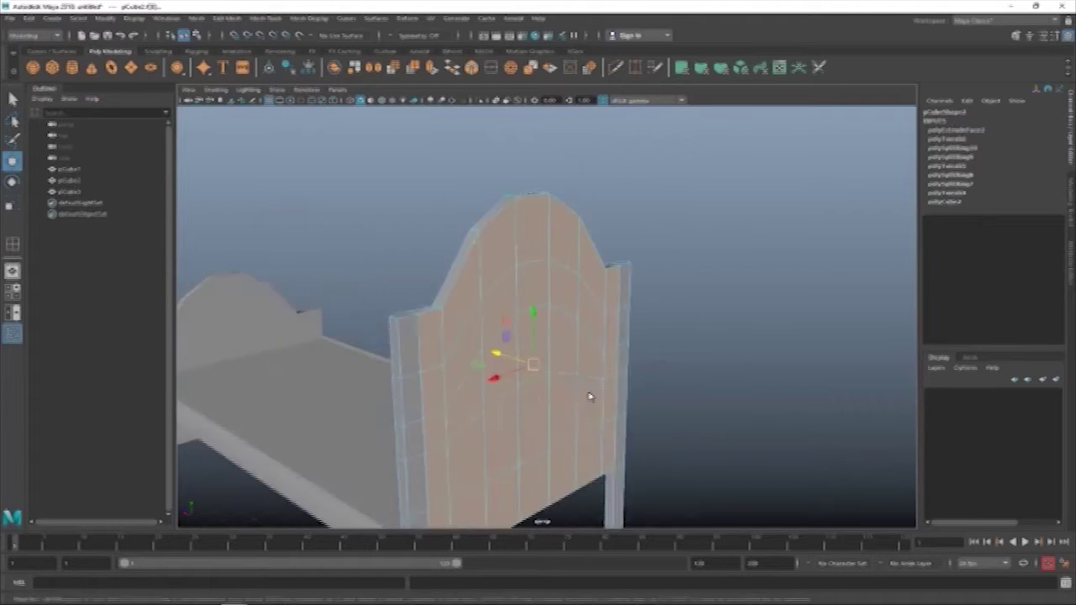
scroll(639, 252, "up", 2)
right_click_drag(701, 213, 571, 243, "shift")
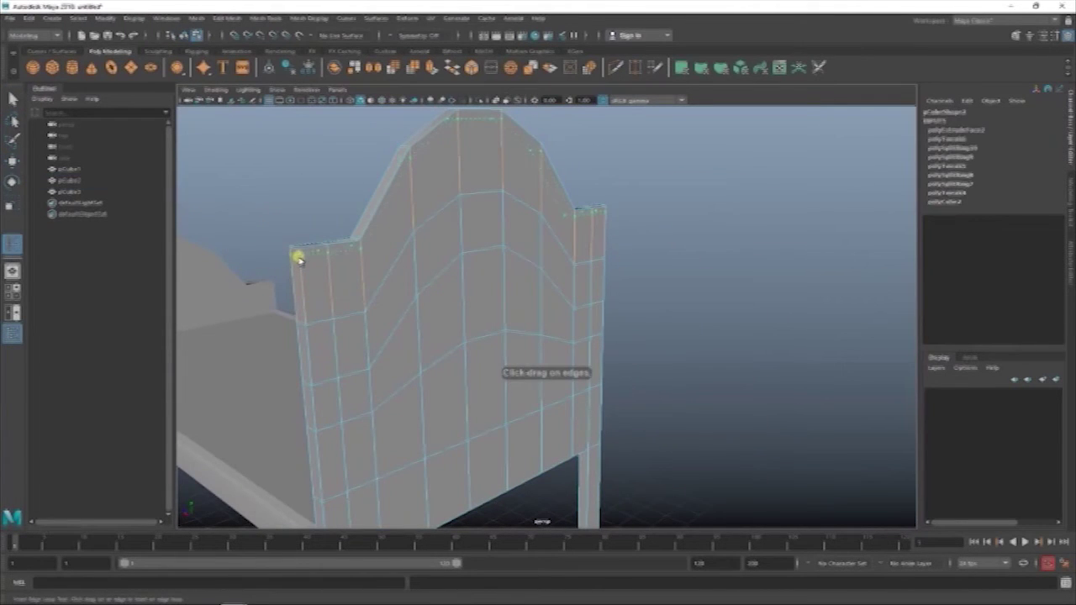
right_click_drag(756, 242, 552, 389)
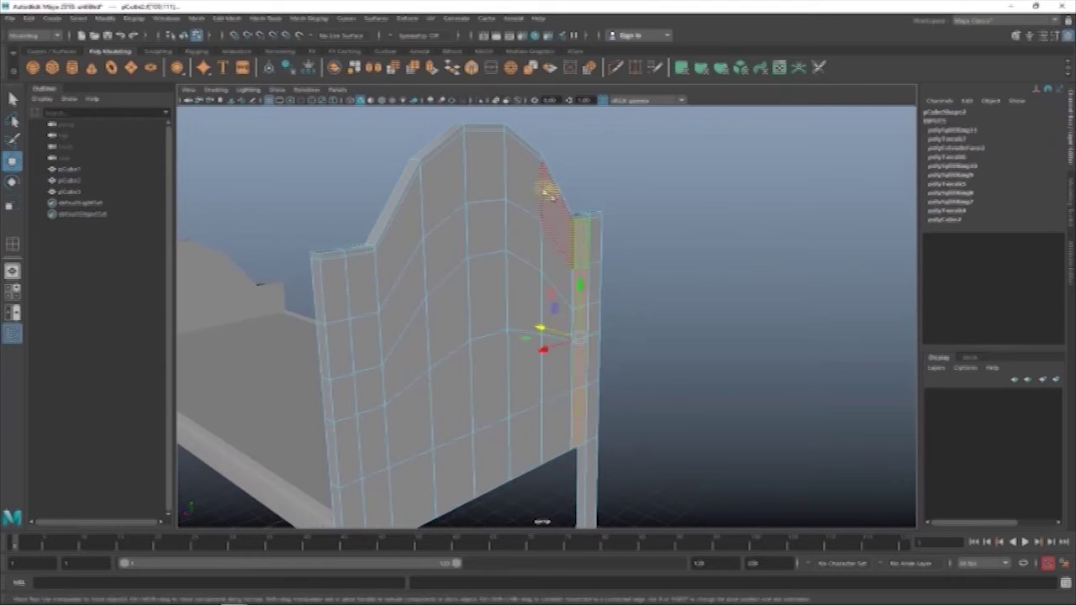
Step: Select the headboard's frame face loops and four centre faces, then extrude them
double_click(545, 191, "shift")
left_click_drag(473, 298, 355, 241, "alt")
double_click(356, 240, "shift")
double_click(372, 452, "shift")
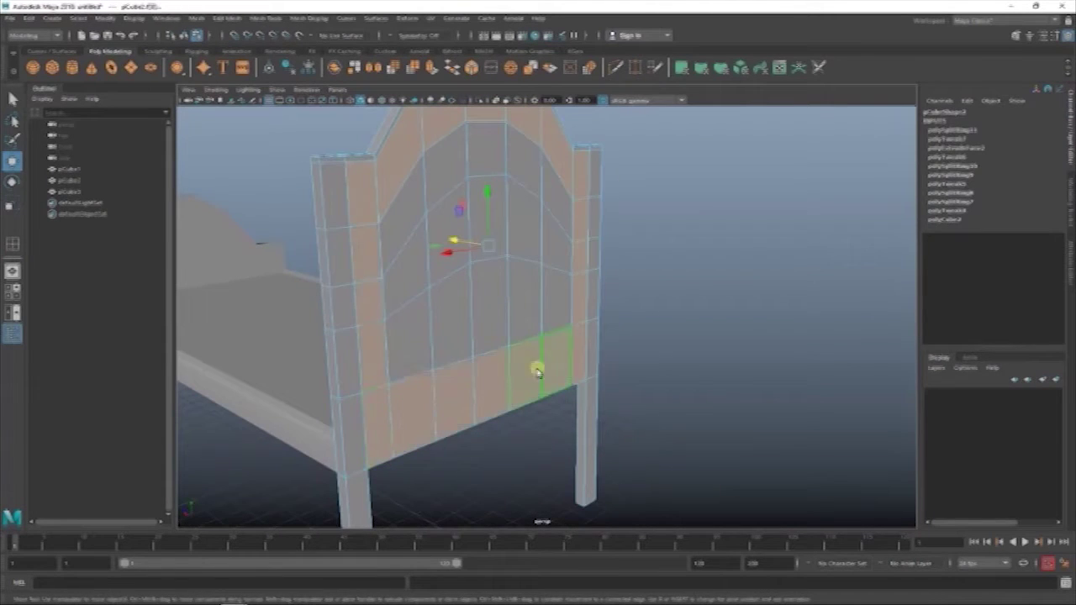
left_click(403, 224, "shift")
left_click(532, 307, "shift")
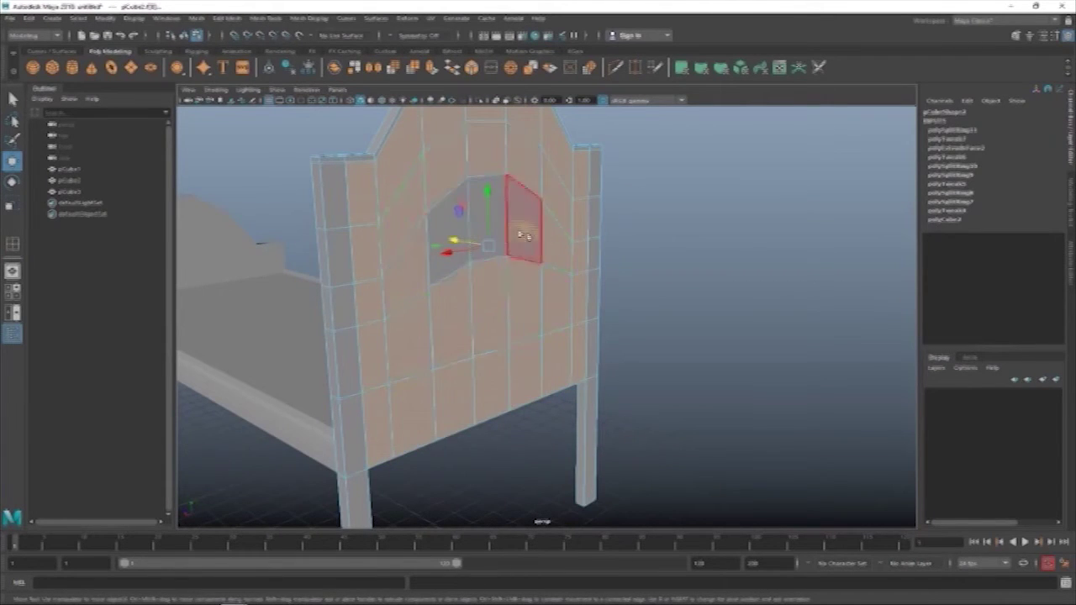
left_click(502, 230, "shift")
left_click(493, 233, "shift")
key("ctrl+e")
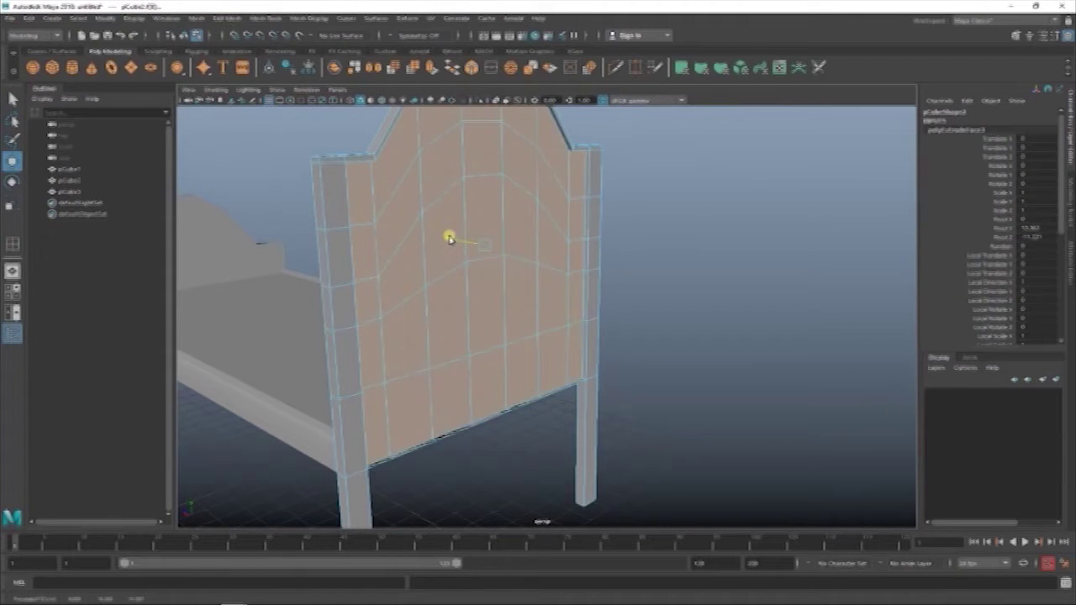
Step: Insert a new edge loop across the headboard and select a face to move
left_click_drag(449, 239, 816, 283, "alt")
right_click_drag(744, 260, 608, 376, "shift")
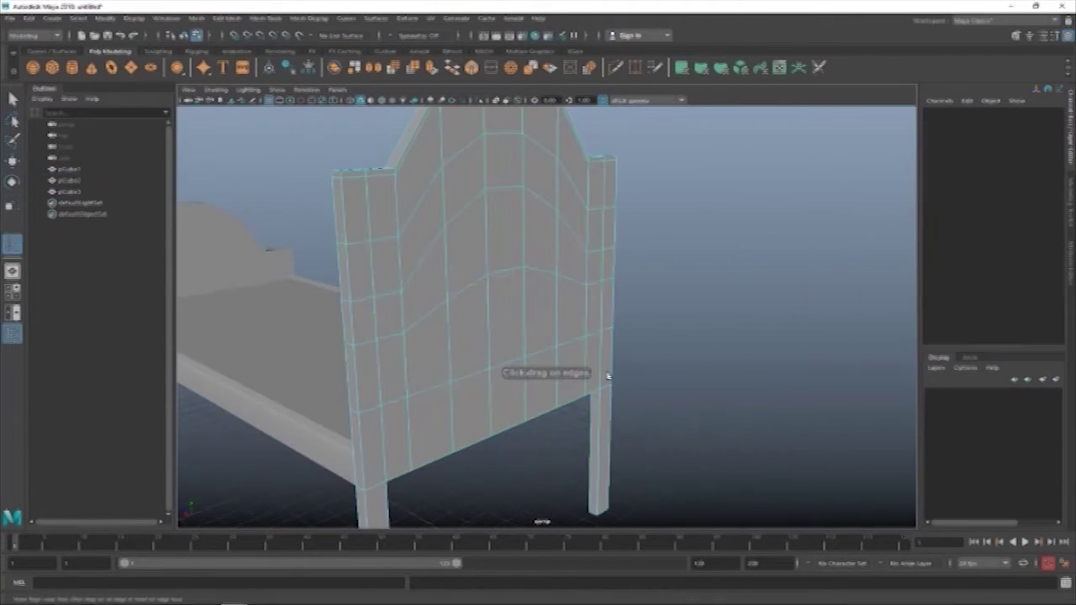
left_click_drag(612, 370, 616, 379)
right_click_drag(697, 302, 697, 323)
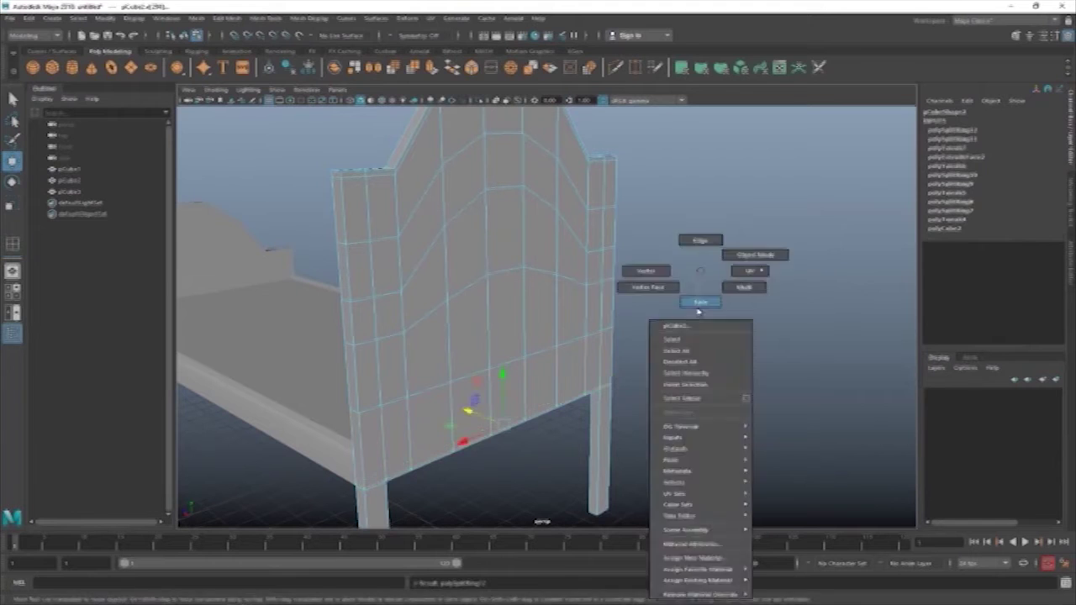
left_click(589, 362)
key("w")
Step: Extrude the top arch, border and inner faces, then shift the extruded faces into place
left_click_drag(602, 195, 404, 213, "alt")
double_click(404, 213)
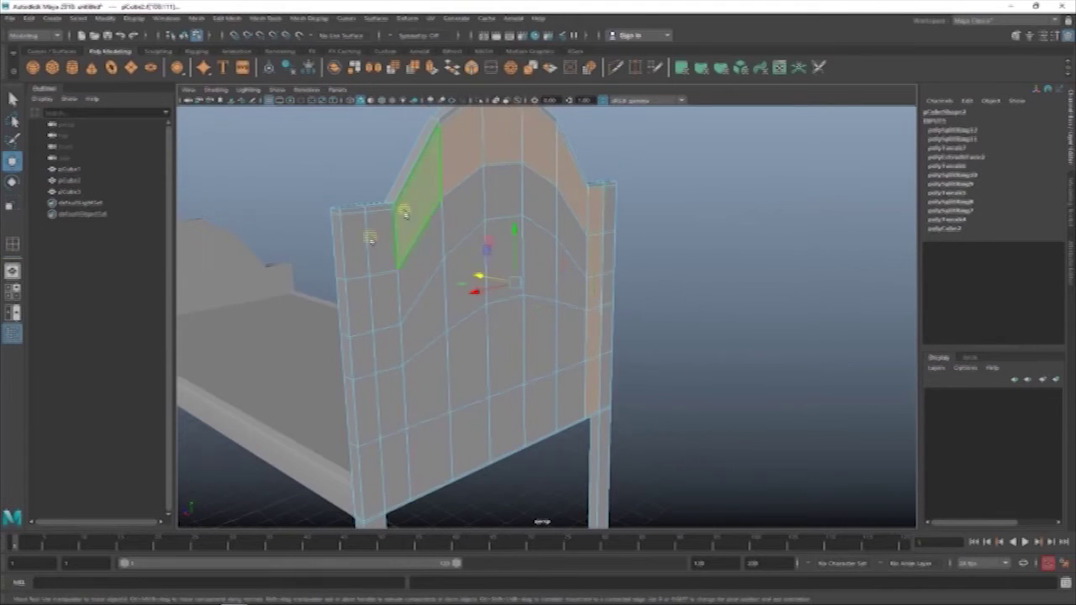
mouse_move(397, 466)
left_mouse_down("shift")
mouse_move(564, 409)
mouse_move(576, 233)
mouse_move(408, 307)
mouse_move(528, 381)
left_mouse_up("shift")
left_click_drag(519, 286, 469, 277, "shift")
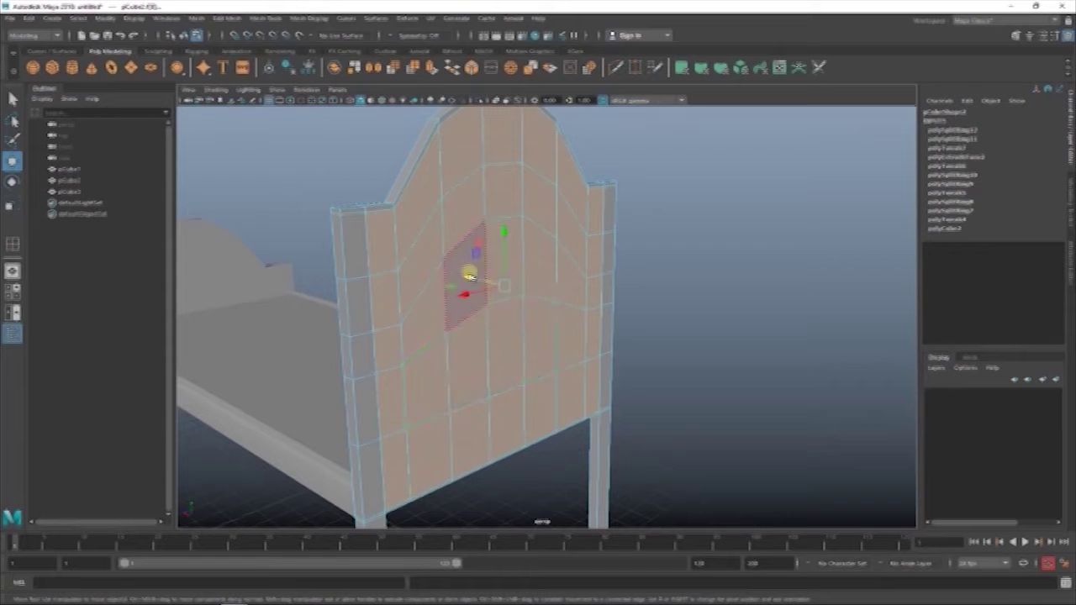
key("ctrl+e")
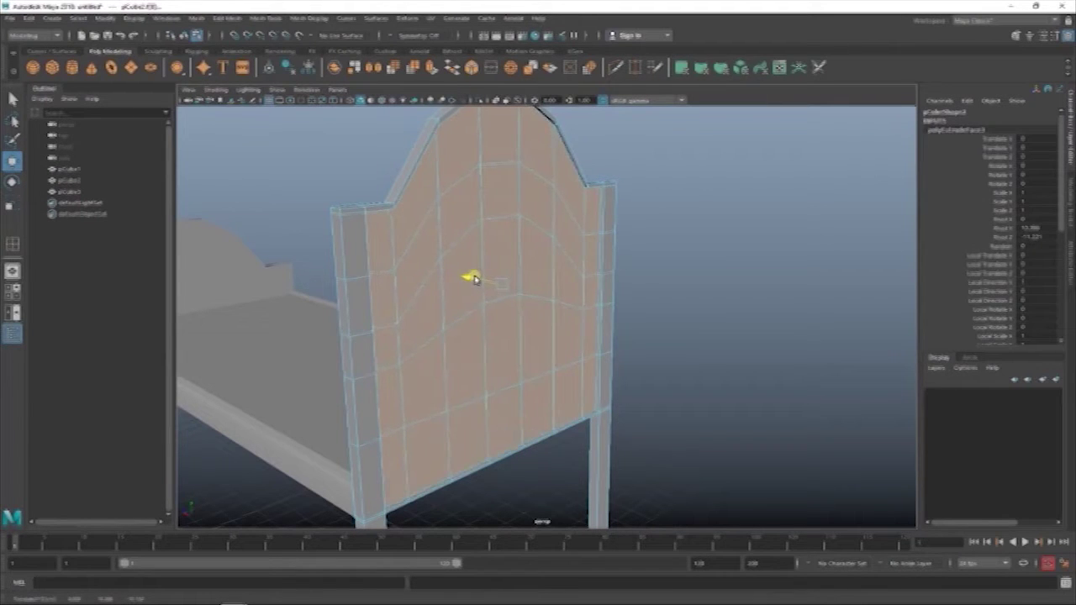
mouse_move(586, 290)
left_mouse_down("alt")
mouse_move(845, 372)
mouse_move(764, 389)
mouse_move(744, 364)
mouse_move(695, 349)
left_mouse_up("alt")
key("w")
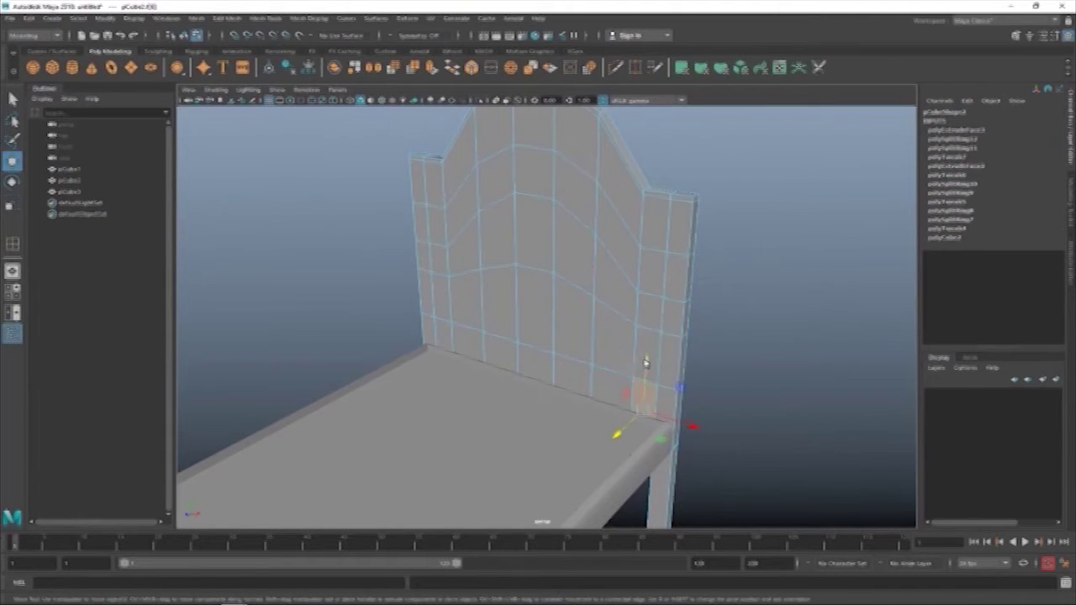
left_click_drag(636, 403, 602, 343)
Step: Extrude two more headboard face bands, then orbit to view the side edge
double_click(425, 307, "shift")
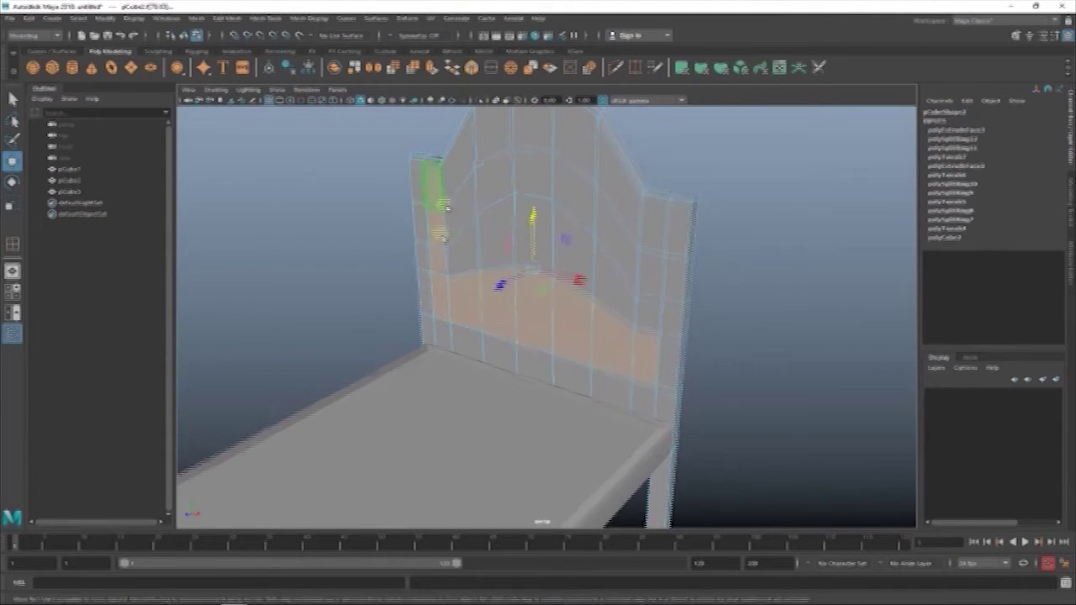
left_click_drag(433, 185, 623, 262, "alt")
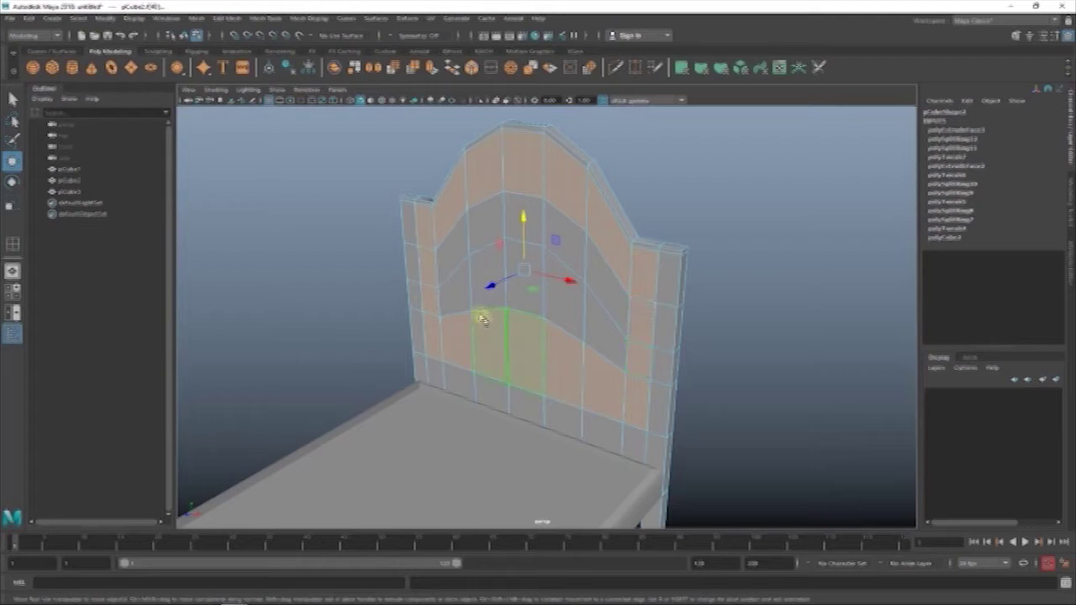
double_click(444, 244, "shift")
left_click_drag(496, 288, 480, 284, "alt")
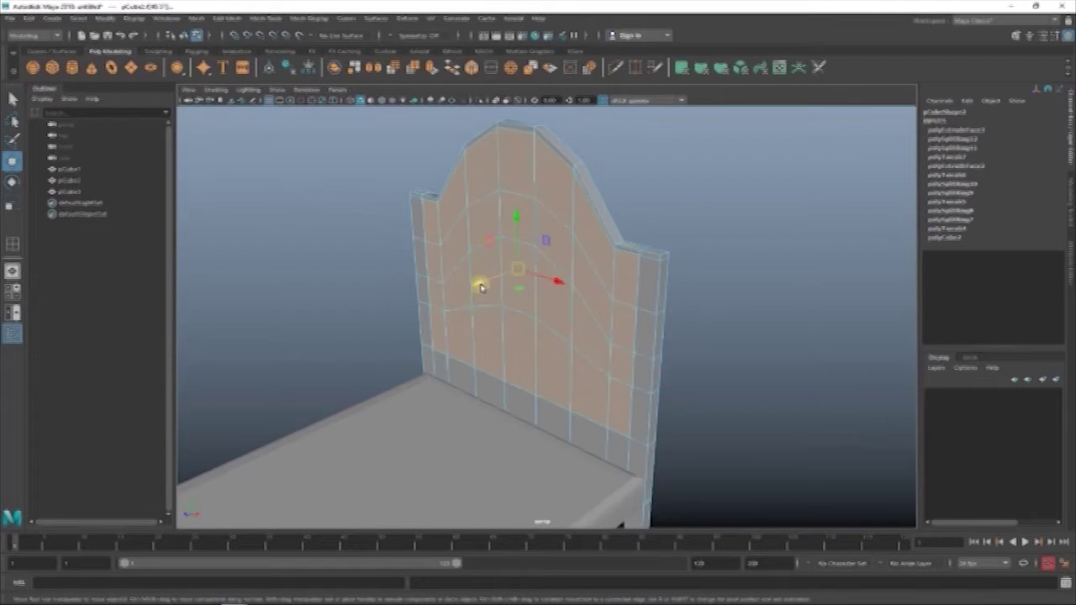
key("ctrl+e")
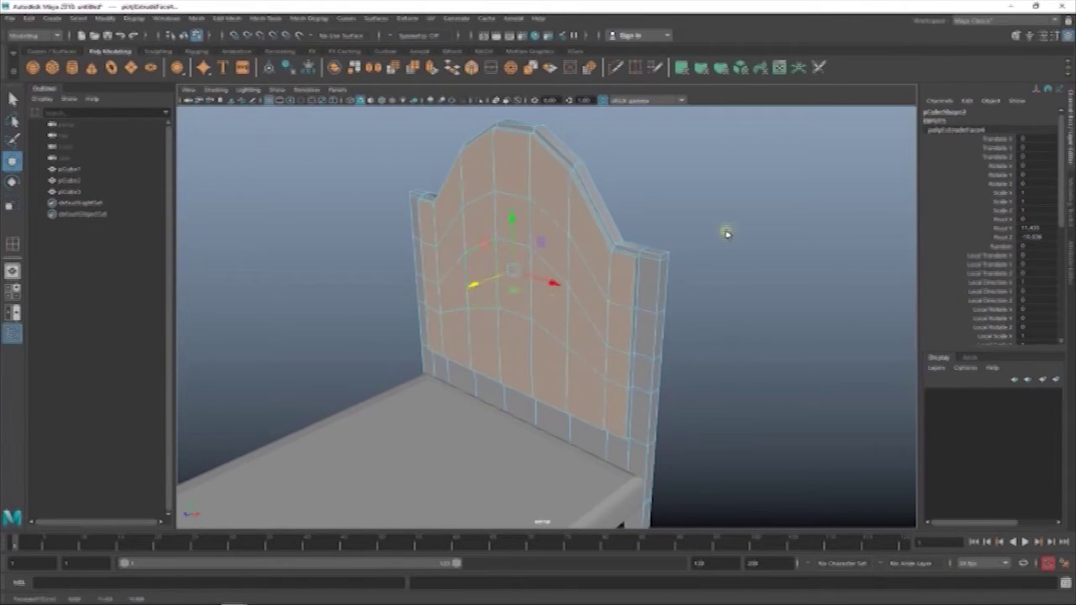
left_click(727, 233)
mouse_move(727, 234)
left_mouse_down("alt")
mouse_move(641, 277)
mouse_move(692, 252)
mouse_move(689, 314)
mouse_move(679, 253)
mouse_move(678, 272)
left_mouse_up("alt")
right_click_drag(678, 272, 606, 224, "shift")
left_click_drag(605, 223, 521, 377, "alt")
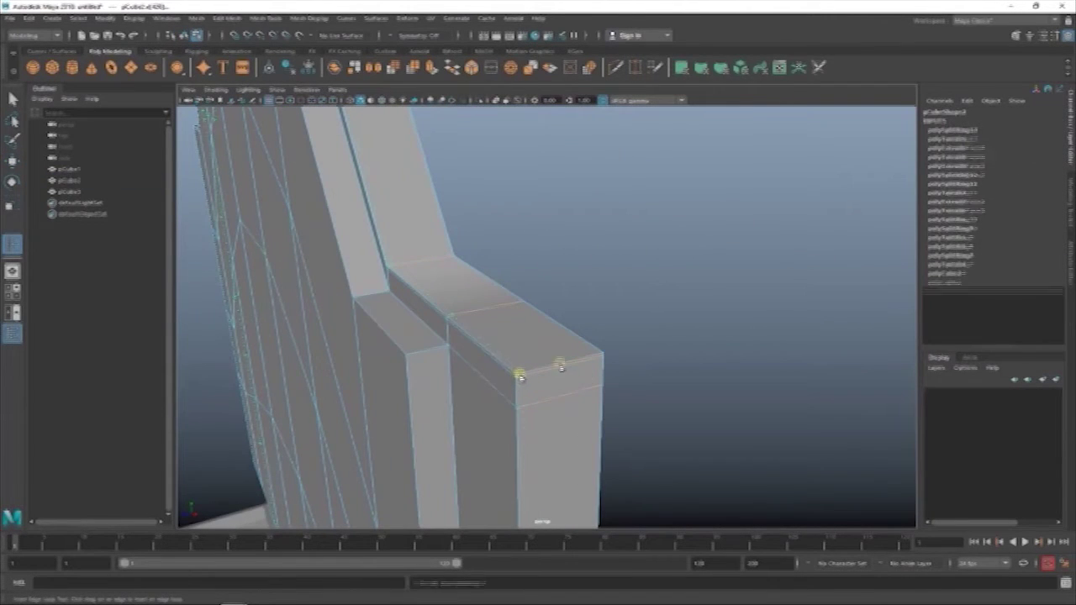
Step: Insert edge loops around the post top and preview the smoothed mesh with 3 and 1
left_click(600, 359)
mouse_move(600, 359)
left_mouse_down("alt")
mouse_move(552, 396)
mouse_move(565, 392)
left_mouse_up("alt")
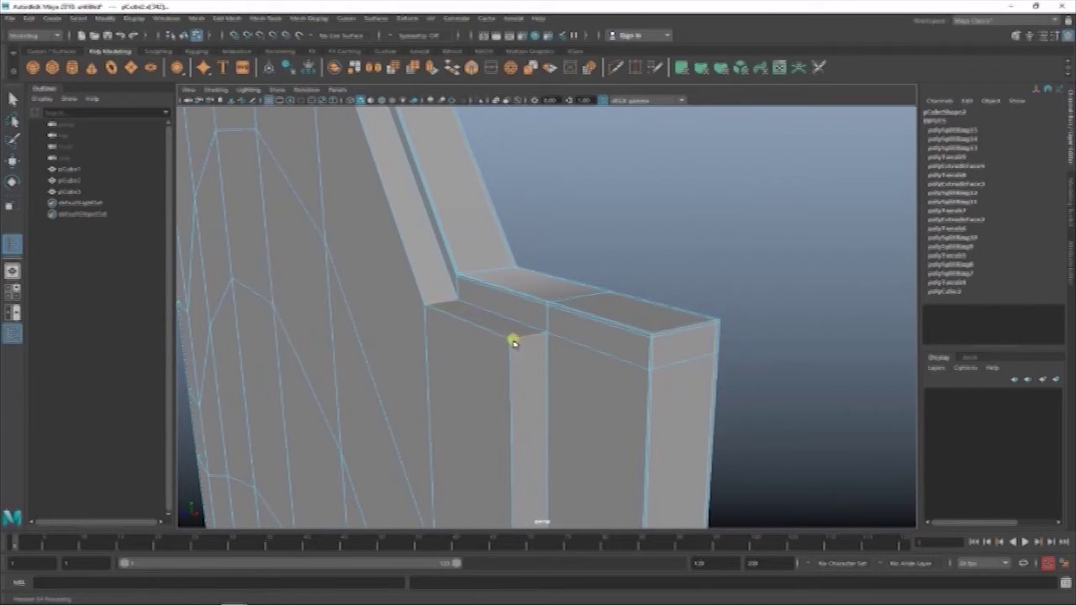
left_click(513, 342)
left_click(570, 338)
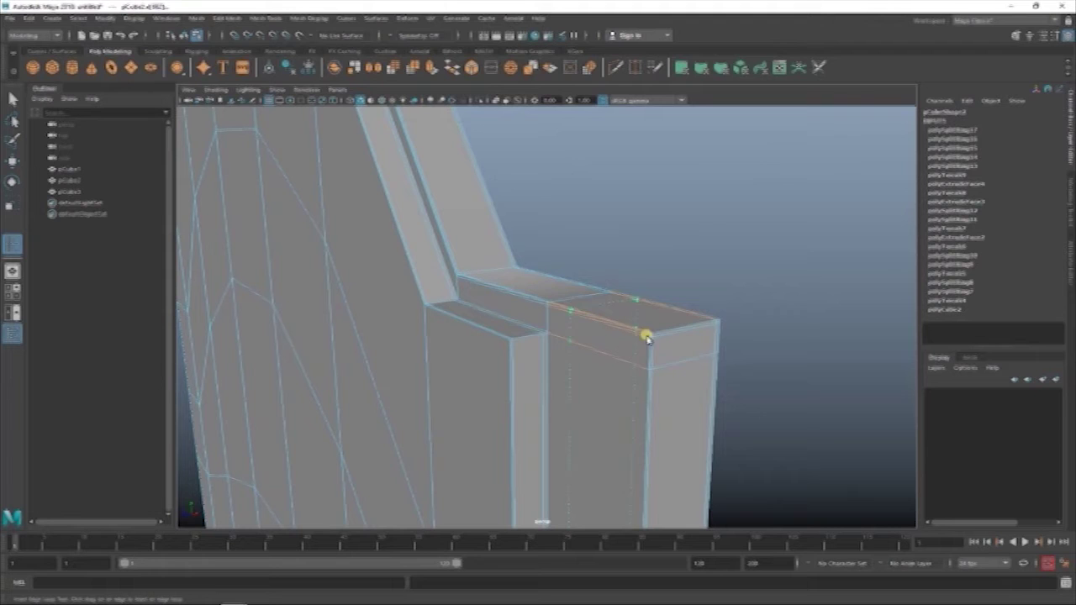
left_click(709, 366)
key("3")
key("1")
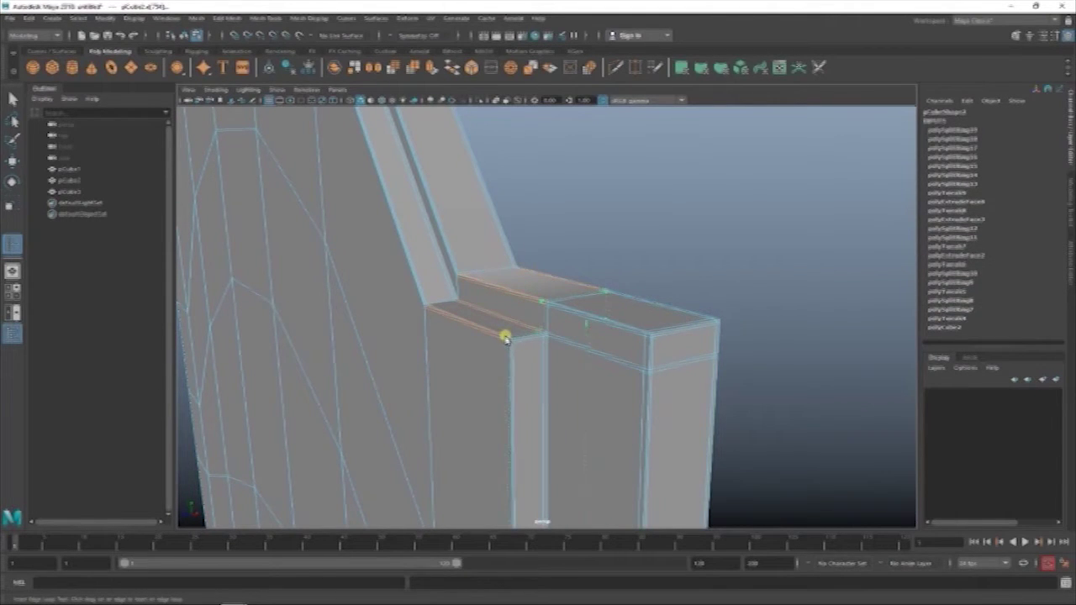
Step: Add an edge loop along the bottom rail's top edge and inspect the leg junction
left_click(505, 338)
scroll(500, 339, "down", 5)
mouse_move(504, 337)
left_mouse_down("alt")
mouse_move(505, 284)
mouse_move(512, 379)
mouse_move(440, 331)
mouse_move(399, 325)
mouse_move(557, 396)
mouse_move(560, 305)
mouse_move(490, 296)
left_mouse_up("alt")
scroll(520, 274, "up", 5)
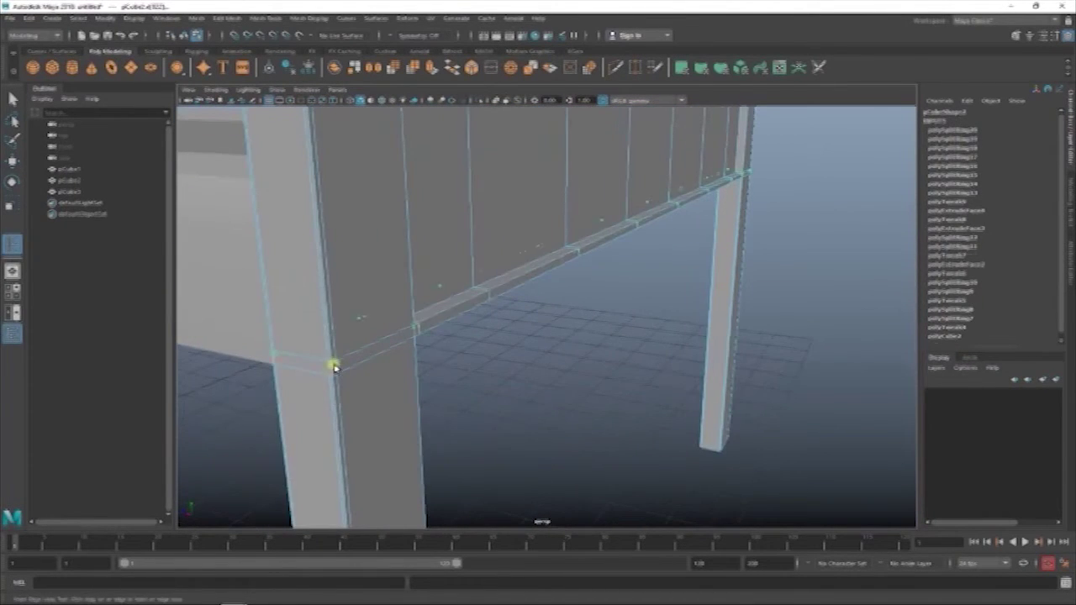
mouse_move(333, 374)
left_mouse_down("alt")
mouse_move(442, 434)
mouse_move(421, 409)
left_mouse_up("alt")
scroll(375, 300, "up", 5)
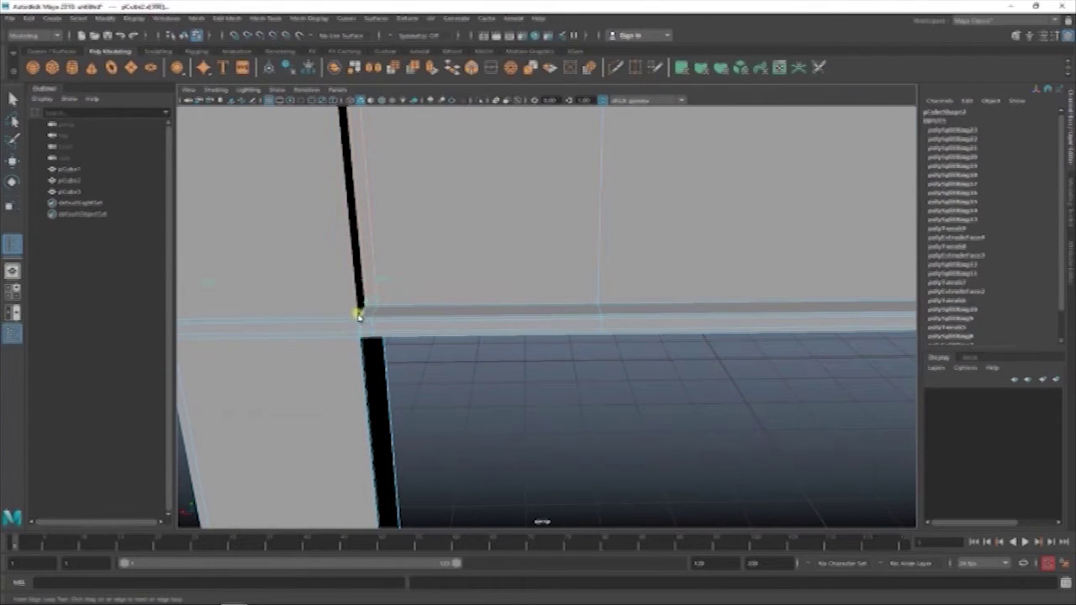
mouse_move(418, 328)
left_mouse_down("alt")
mouse_move(396, 295)
mouse_move(370, 312)
mouse_move(614, 301)
mouse_move(349, 196)
mouse_move(558, 330)
left_mouse_up("alt")
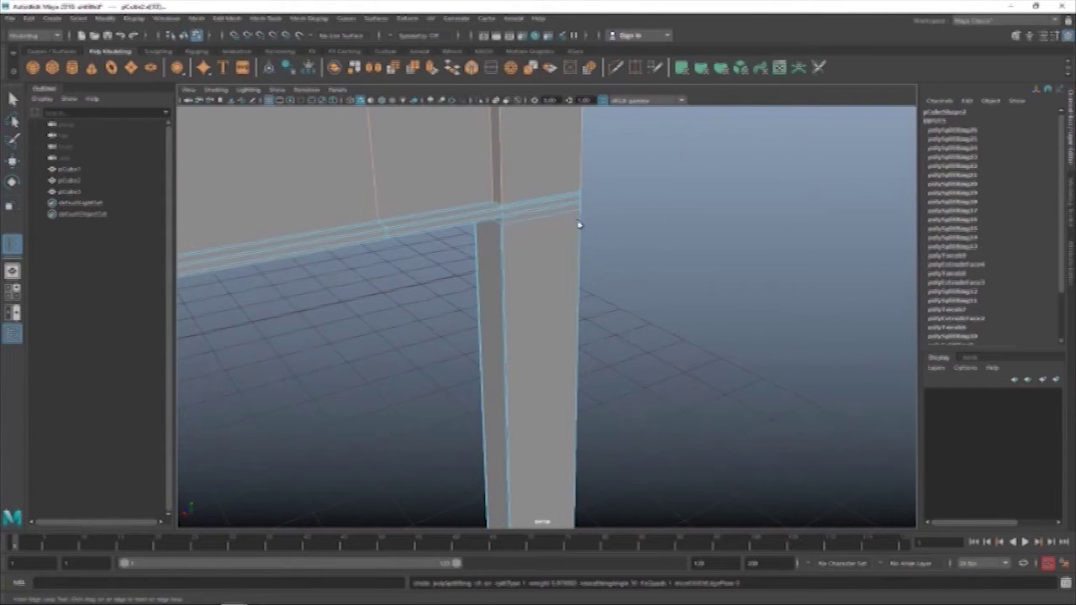
scroll(580, 223, "down", 2)
scroll(579, 223, "down", 3)
mouse_move(579, 222)
left_mouse_down("alt")
mouse_move(507, 338)
mouse_move(498, 278)
mouse_move(624, 421)
mouse_move(668, 276)
mouse_move(449, 413)
left_mouse_up("alt")
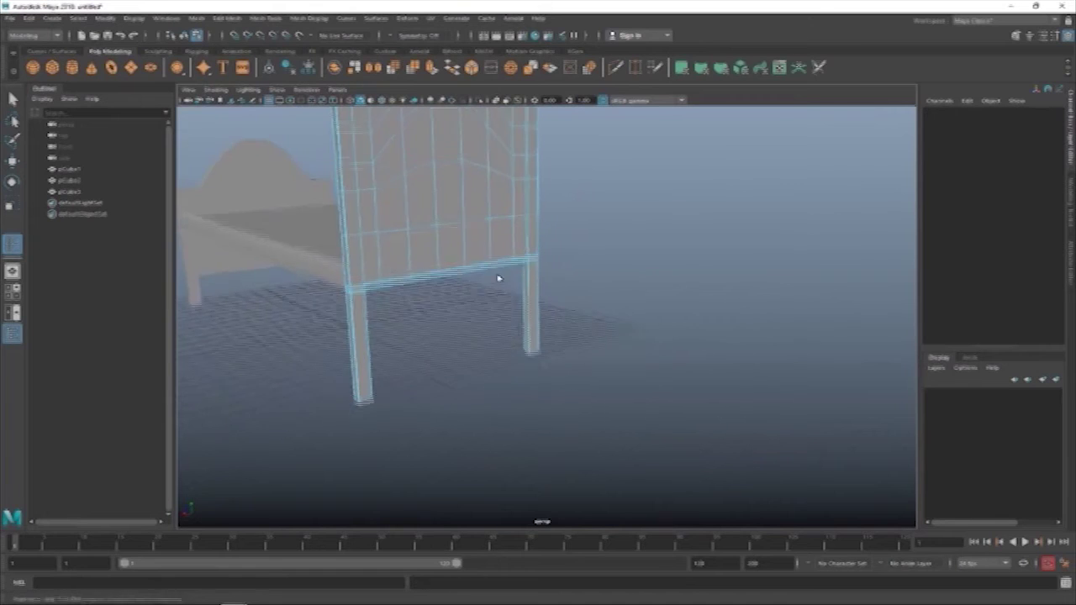
Step: Cut a new edge across the bed post in the front orthographic view
key("space")
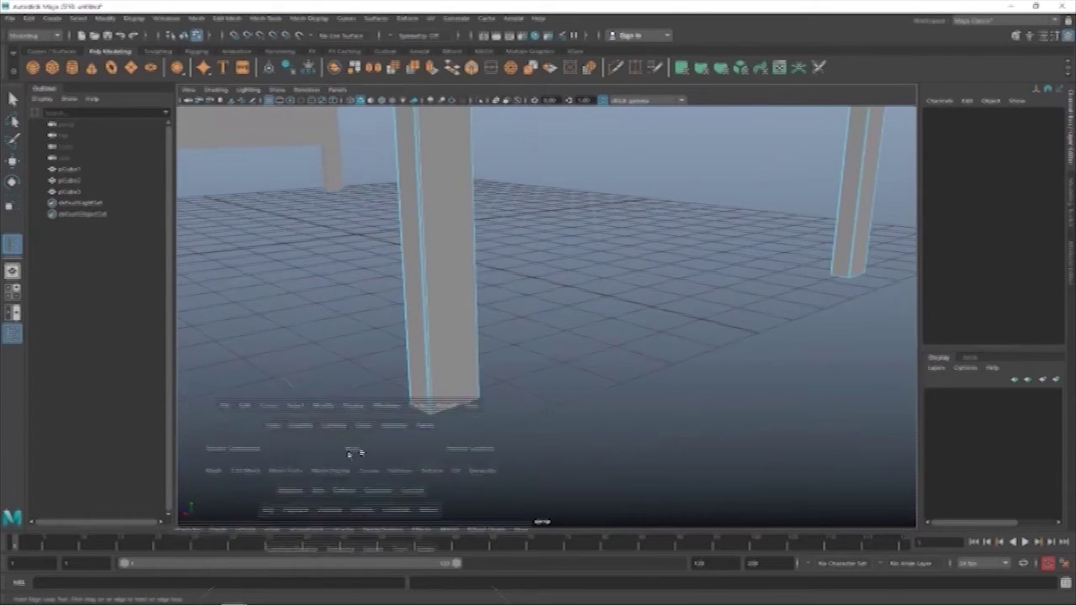
left_click_drag(360, 453, 627, 445)
right_click(749, 167, "shift")
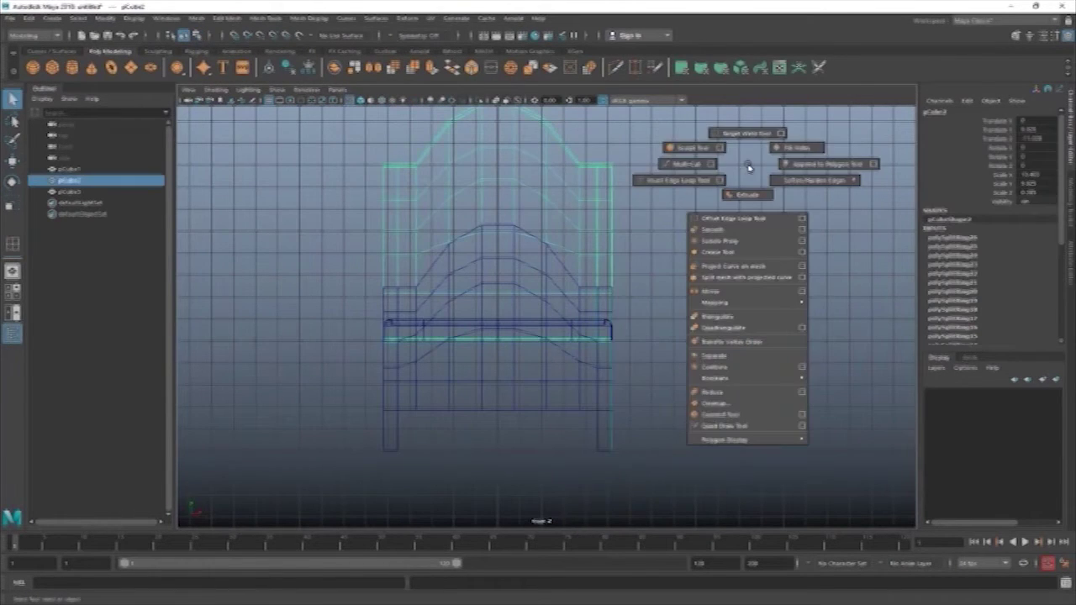
left_click(595, 162)
right_click_drag(750, 285, 759, 240)
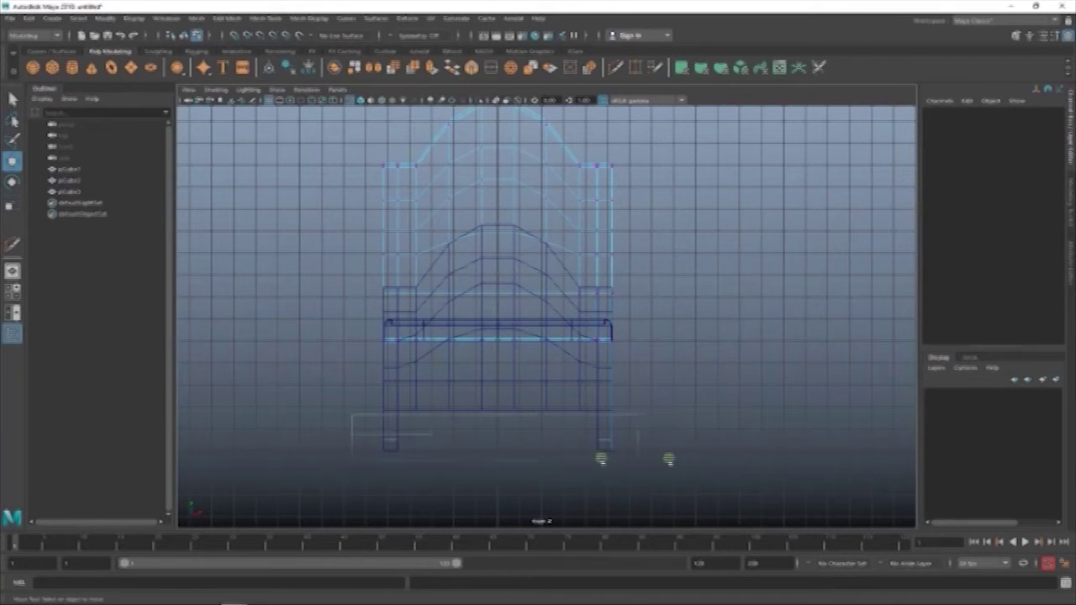
Step: Lower the new edge along the post with the Y-axis move handle
key("w")
left_click_drag(710, 377, 768, 365, "alt")
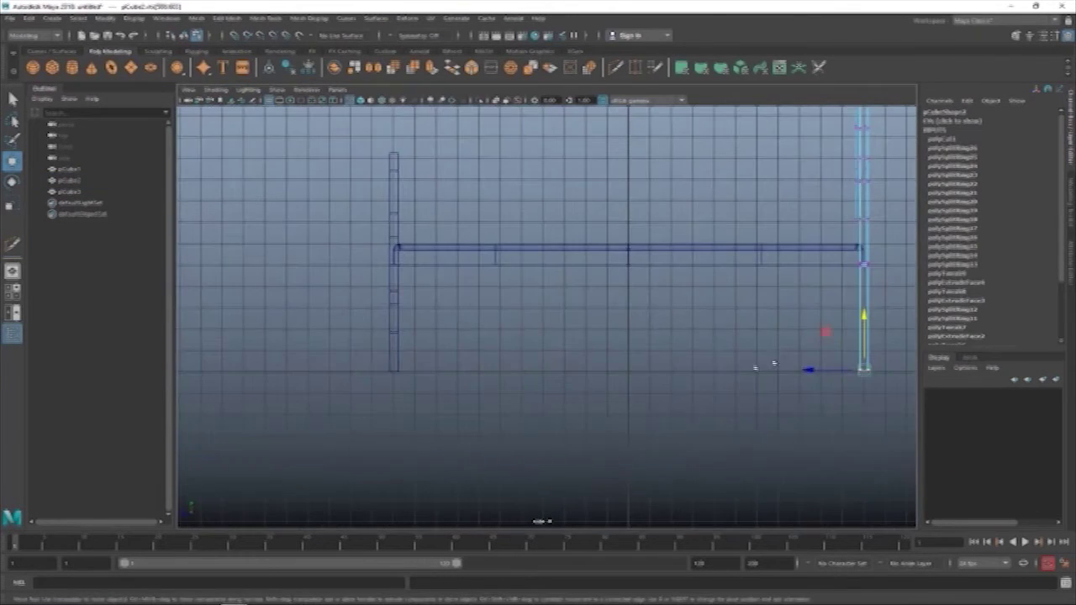
key("f")
left_click_drag(546, 265, 541, 308)
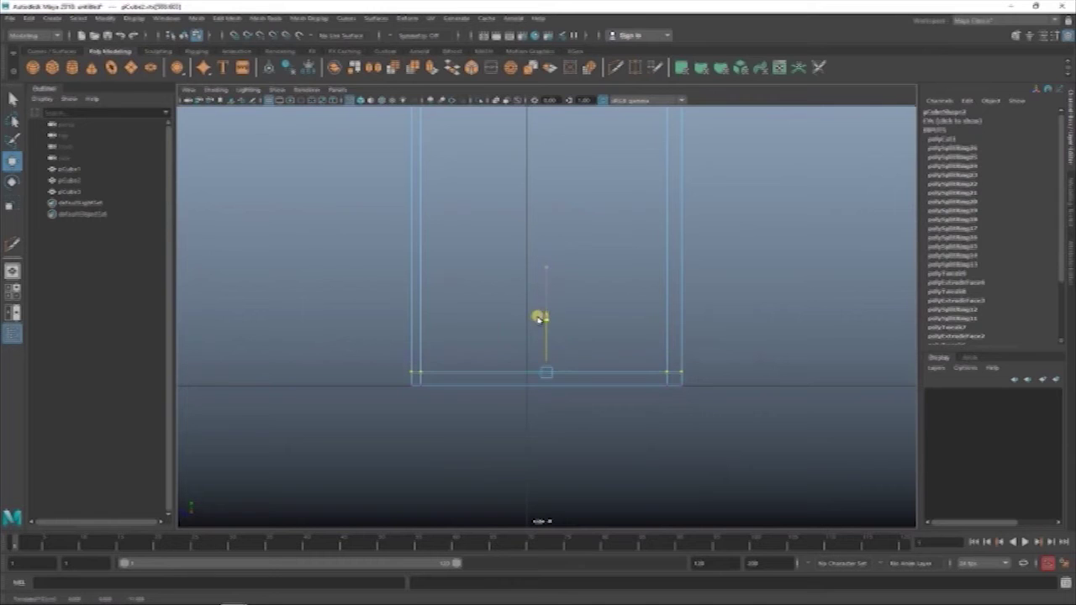
left_click(740, 207)
Step: Select the leg pillar and put it into Face selection mode from the marking menu
left_click_drag(740, 207, 672, 269, "alt")
left_click(456, 344)
mouse_move(512, 343)
left_mouse_down("alt")
mouse_move(493, 450)
mouse_move(473, 348)
left_mouse_up("alt")
right_click_drag(493, 300, 492, 328)
left_click(361, 340)
right_click(378, 286, "shift")
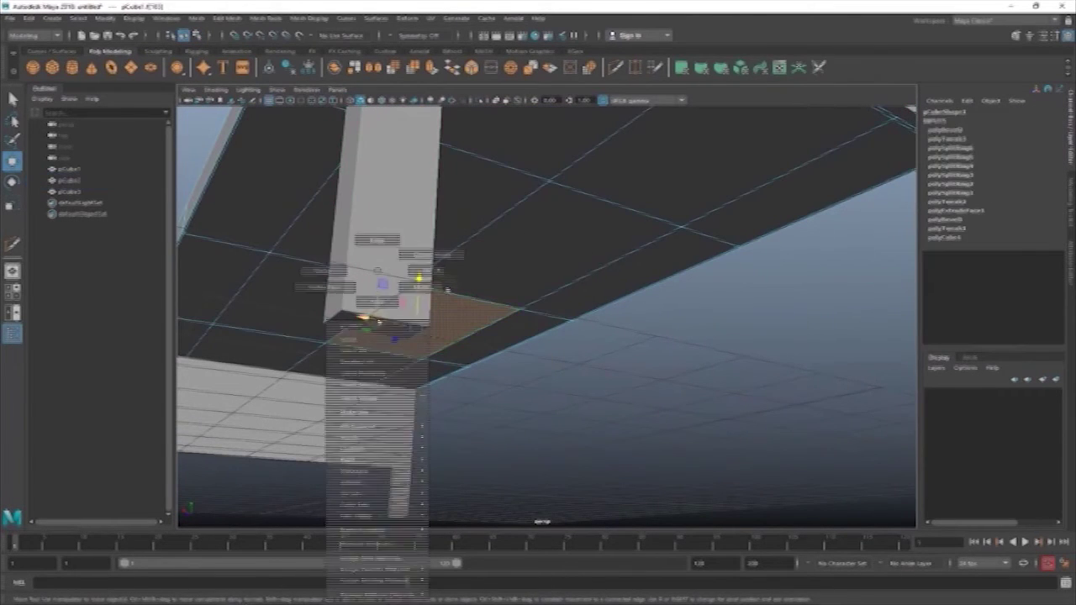
right_click_drag(529, 272, 622, 249)
left_click_drag(622, 250, 428, 285, "alt")
left_click(428, 286)
right_click(803, 271)
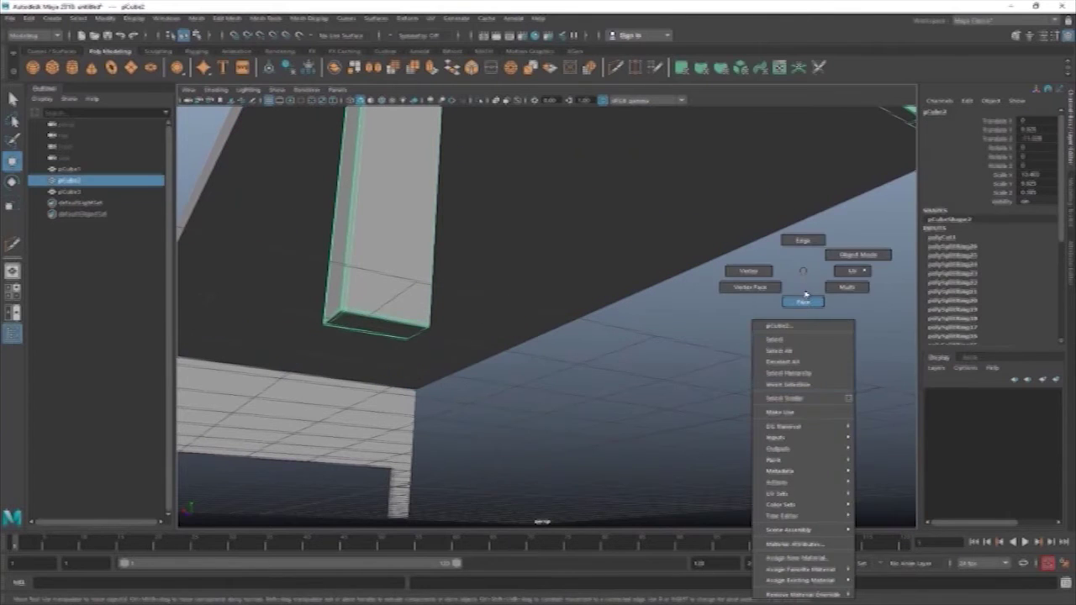
left_click(805, 296)
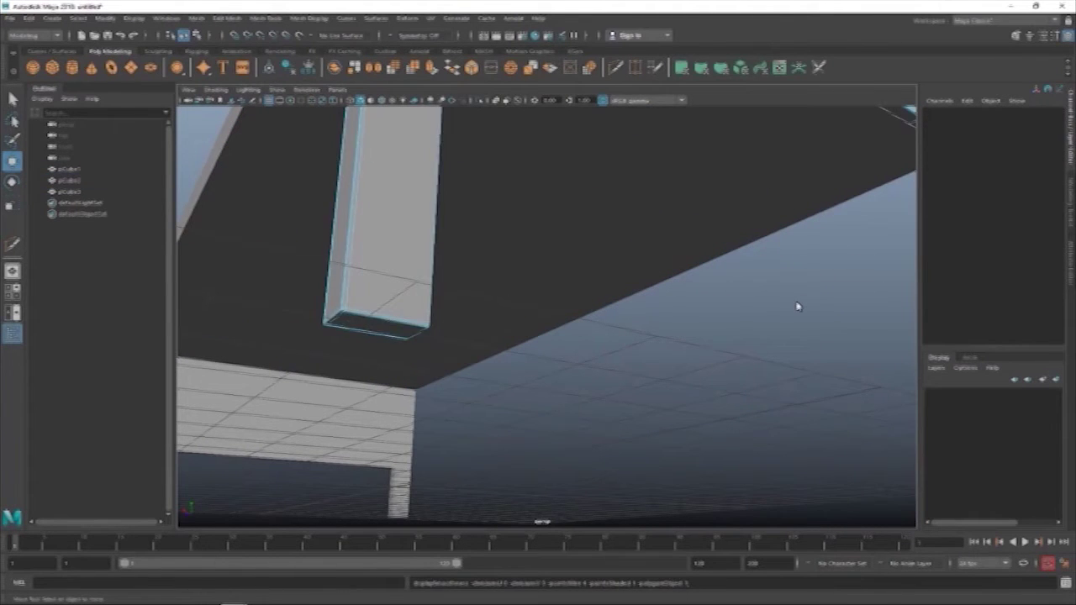
mouse_move(798, 306)
left_mouse_down("alt")
mouse_move(754, 343)
mouse_move(708, 307)
mouse_move(661, 395)
mouse_move(644, 291)
left_mouse_up("alt")
Step: Insert an edge loop near the base of the leg pillar
key("F8")
right_click_drag(695, 238, 455, 416, "shift")
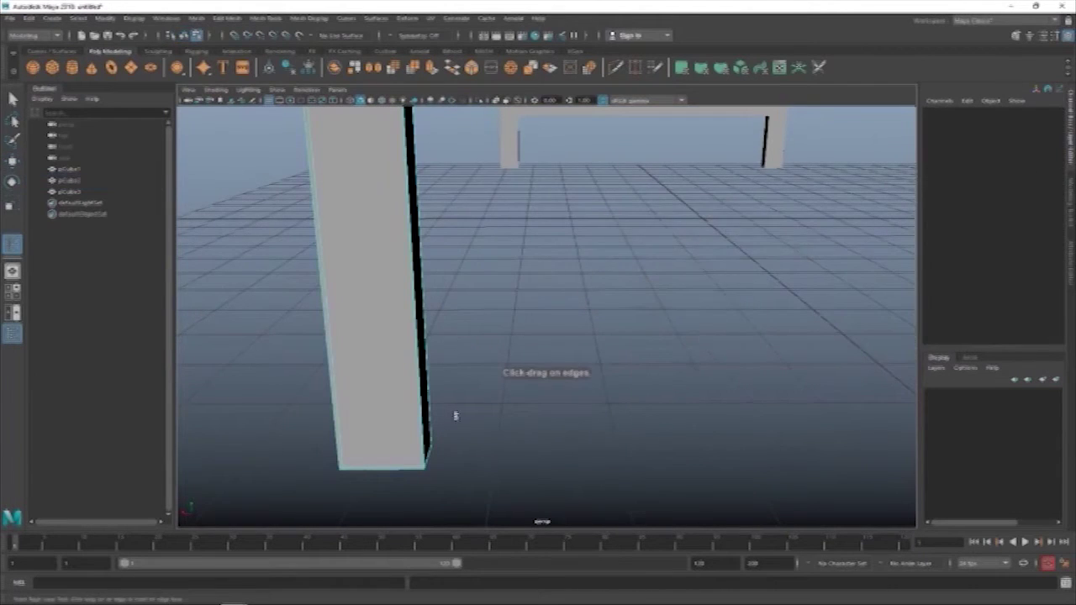
mouse_move(454, 416)
left_mouse_down("alt")
mouse_move(446, 353)
mouse_move(416, 339)
mouse_move(439, 418)
left_mouse_up("alt")
left_click(458, 347)
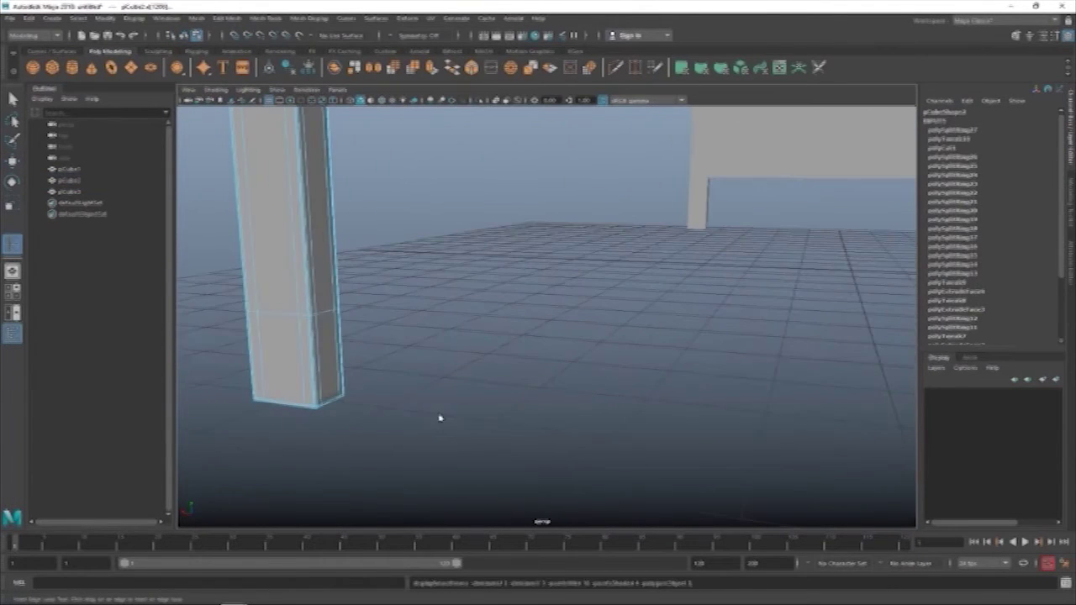
mouse_move(498, 387)
left_mouse_down("alt")
mouse_move(608, 344)
mouse_move(687, 396)
mouse_move(583, 382)
mouse_move(634, 354)
mouse_move(826, 336)
mouse_move(476, 422)
mouse_move(608, 307)
mouse_move(474, 478)
mouse_move(378, 462)
left_mouse_up("alt")
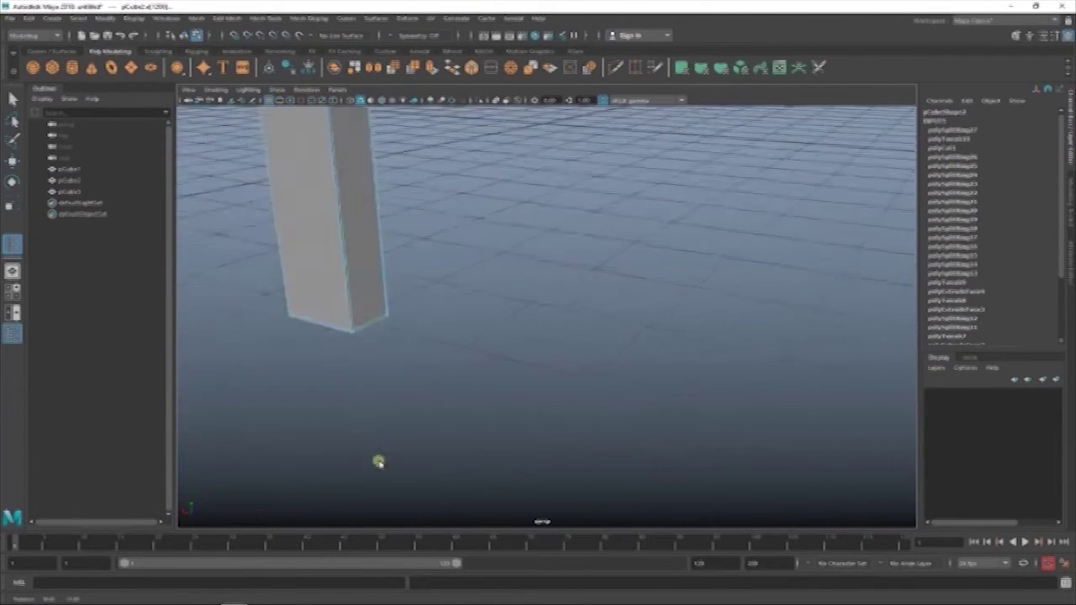
Step: Set the mesh display smoothness to 1 and orbit around to the headboard's edge loops
key("1")
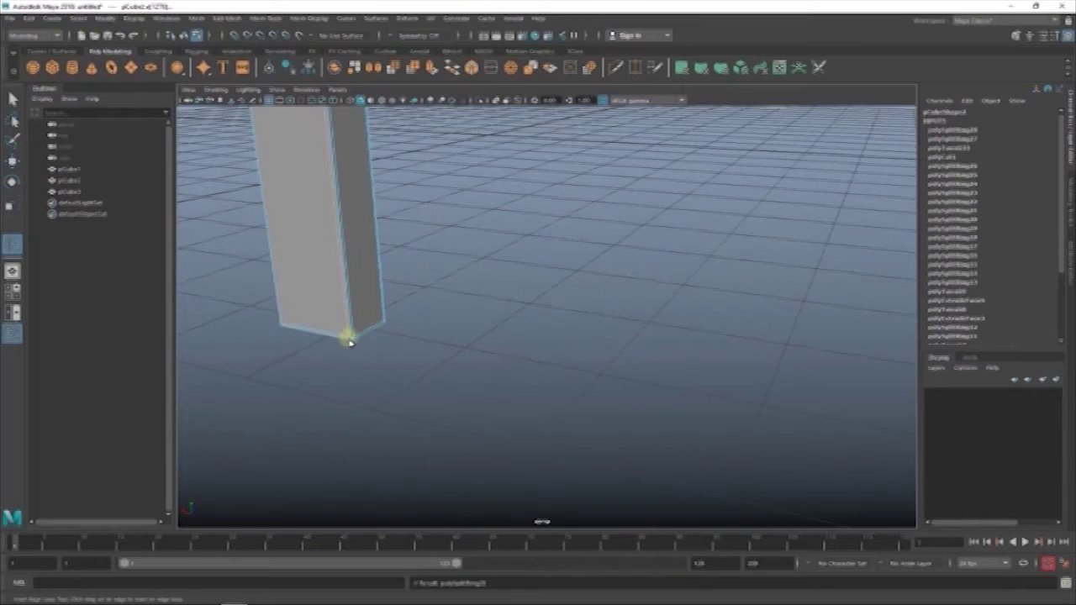
mouse_move(350, 342)
left_mouse_down("alt")
mouse_move(420, 355)
mouse_move(415, 364)
left_mouse_up("alt")
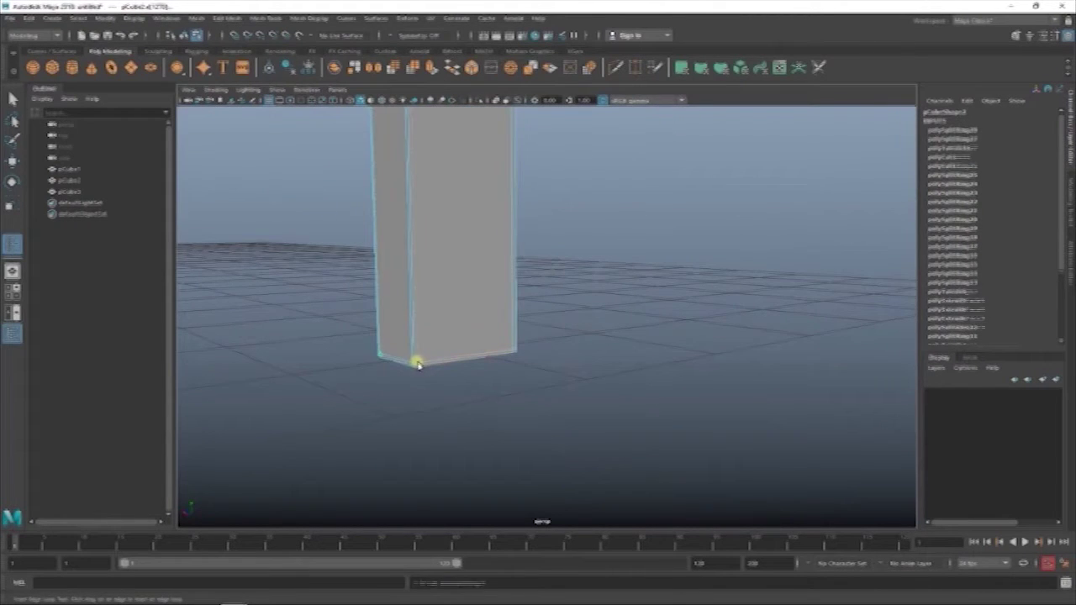
scroll(419, 364, "up", 5)
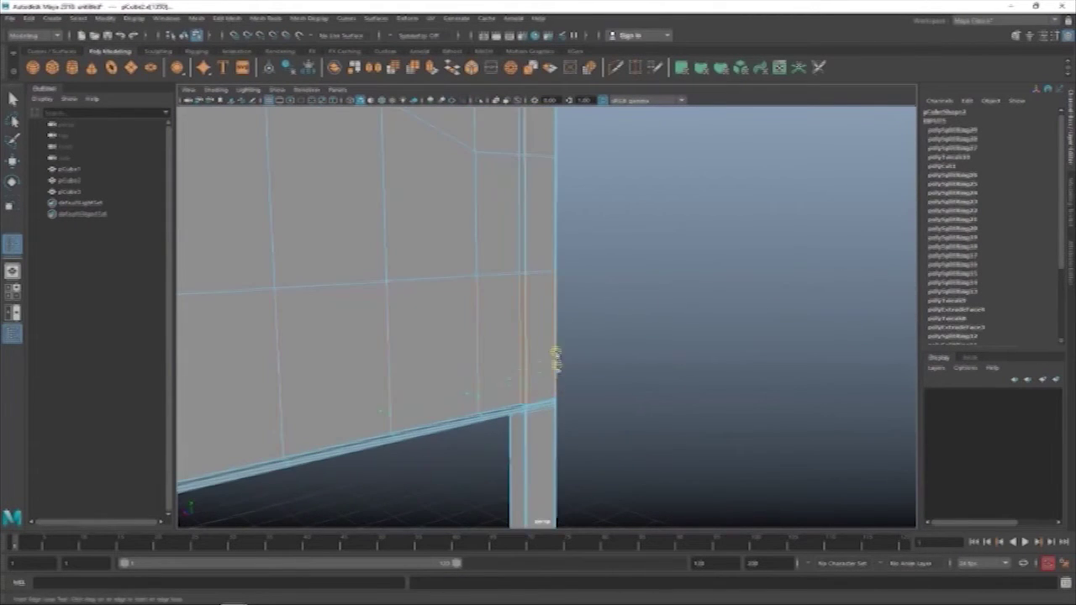
scroll(555, 362, "down", 10)
mouse_move(689, 365)
left_mouse_down("alt")
mouse_move(642, 355)
mouse_move(601, 473)
left_mouse_up("alt")
scroll(622, 475, "up", 5)
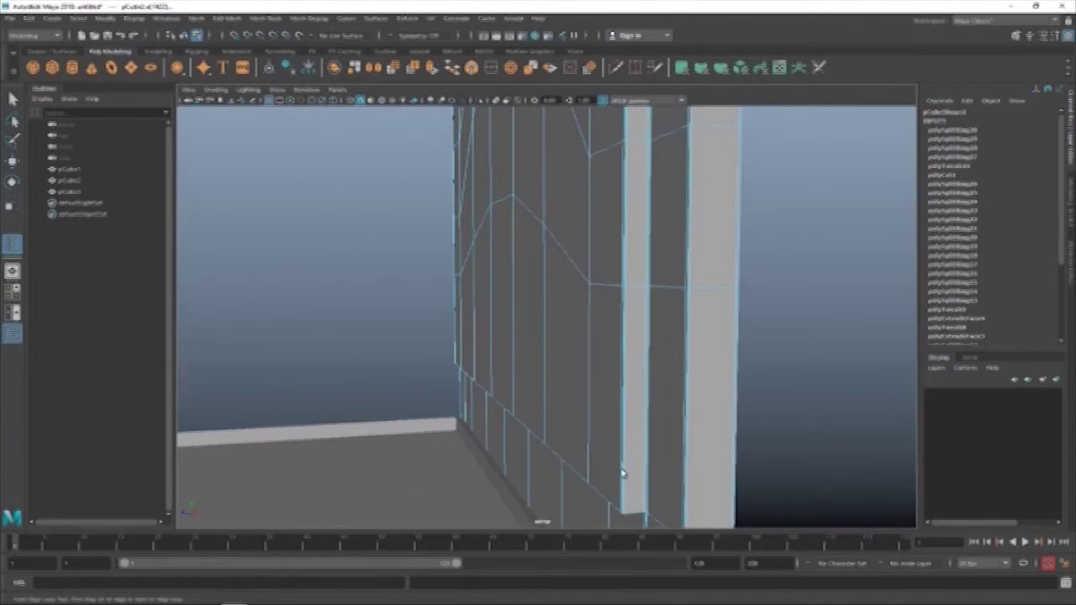
mouse_move(616, 526)
left_mouse_down("alt")
mouse_move(580, 320)
mouse_move(622, 365)
mouse_move(710, 295)
left_mouse_up("alt")
Step: Frame the headboard, then deselect it and orbit out to a side view of the bed
left_click(714, 292)
key("f")
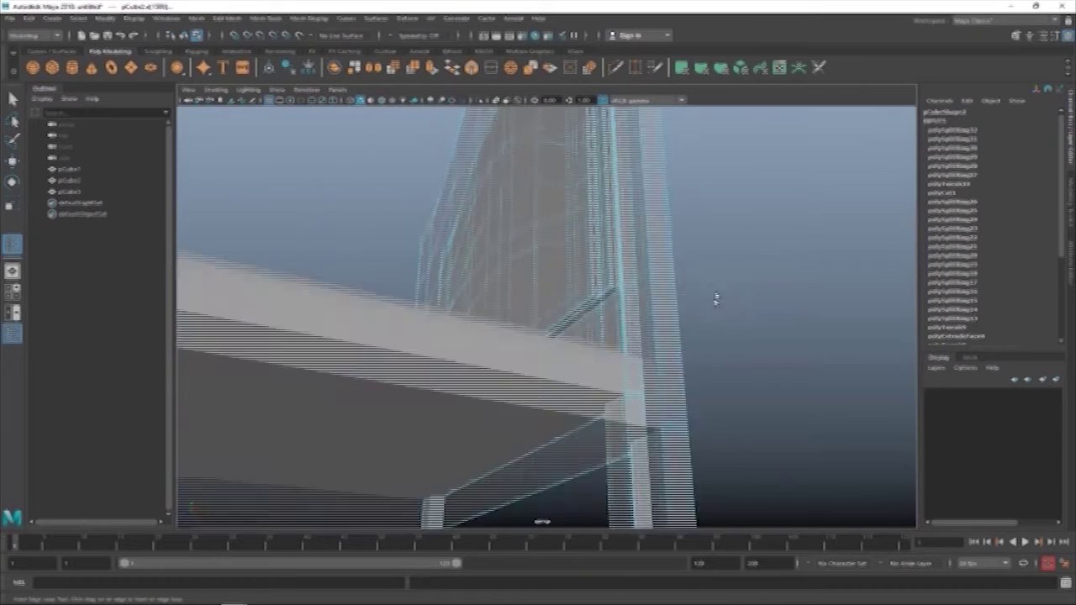
left_click(680, 259)
scroll(725, 278, "down", 5)
mouse_move(725, 278)
left_mouse_down("alt")
mouse_move(577, 281)
mouse_move(603, 243)
mouse_move(641, 300)
mouse_move(650, 241)
mouse_move(622, 238)
mouse_move(543, 293)
mouse_move(587, 335)
mouse_move(562, 293)
left_mouse_up("alt")
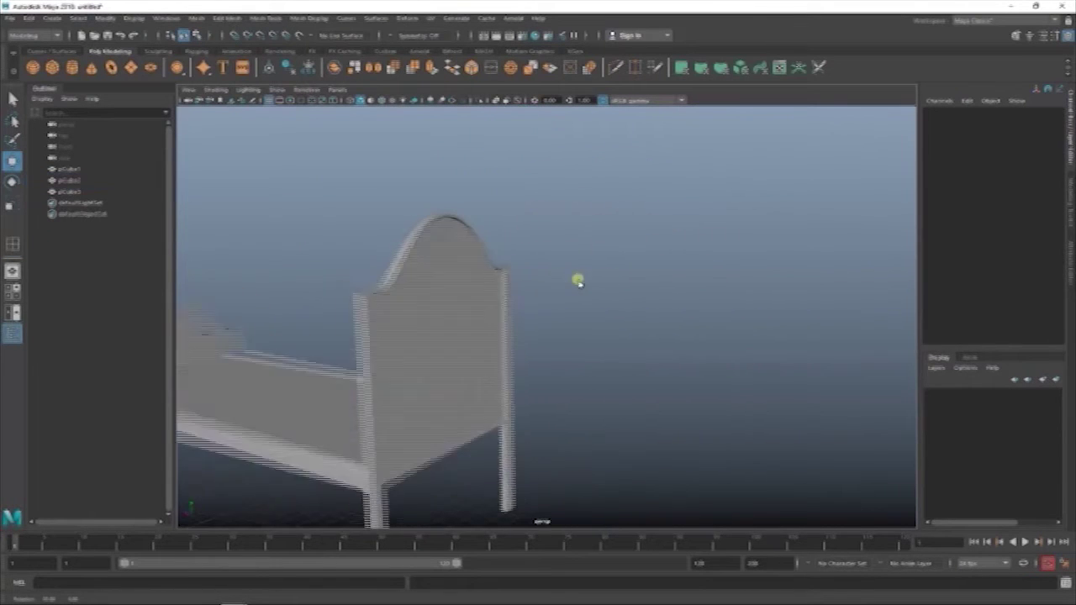
scroll(587, 335, "down", 5)
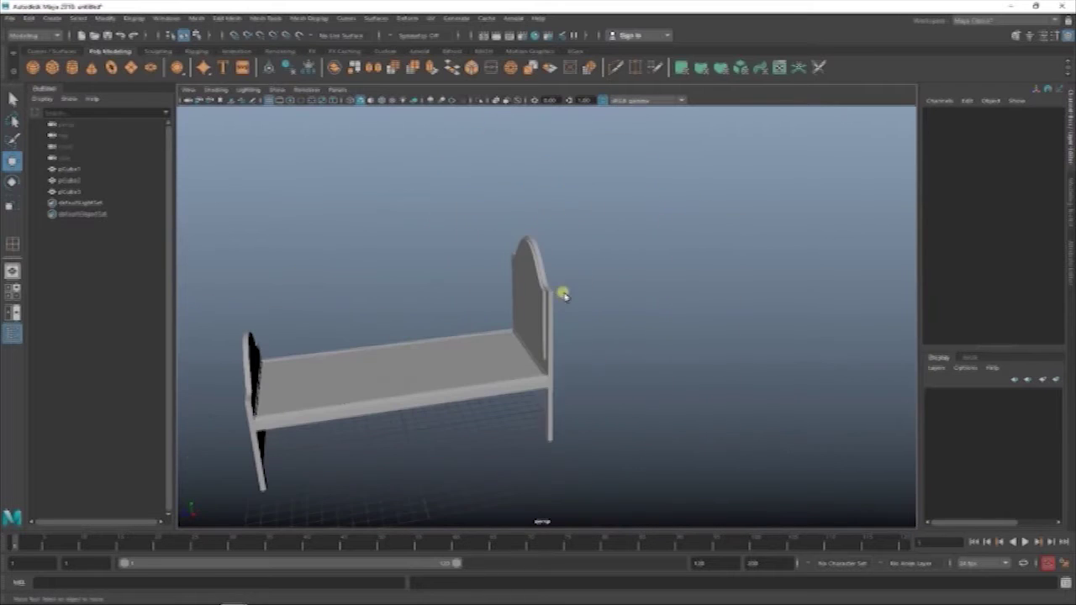
Step: Select the headboard pCube3 and isolate it in the viewport
left_click(547, 287)
left_click(777, 242)
mouse_move(698, 277)
left_mouse_down("alt")
mouse_move(630, 269)
mouse_move(576, 391)
left_mouse_up("alt")
scroll(577, 392, "up", 5)
left_click(412, 322)
left_click_drag(673, 338, 416, 126, "alt")
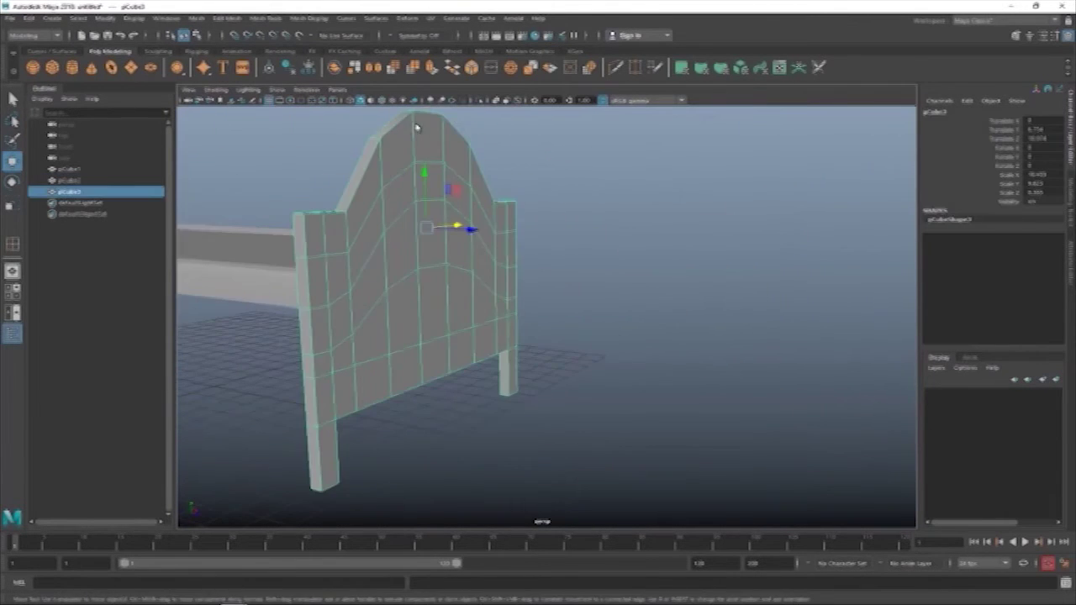
left_click(483, 101)
scroll(577, 277, "down", 5)
left_click(476, 100)
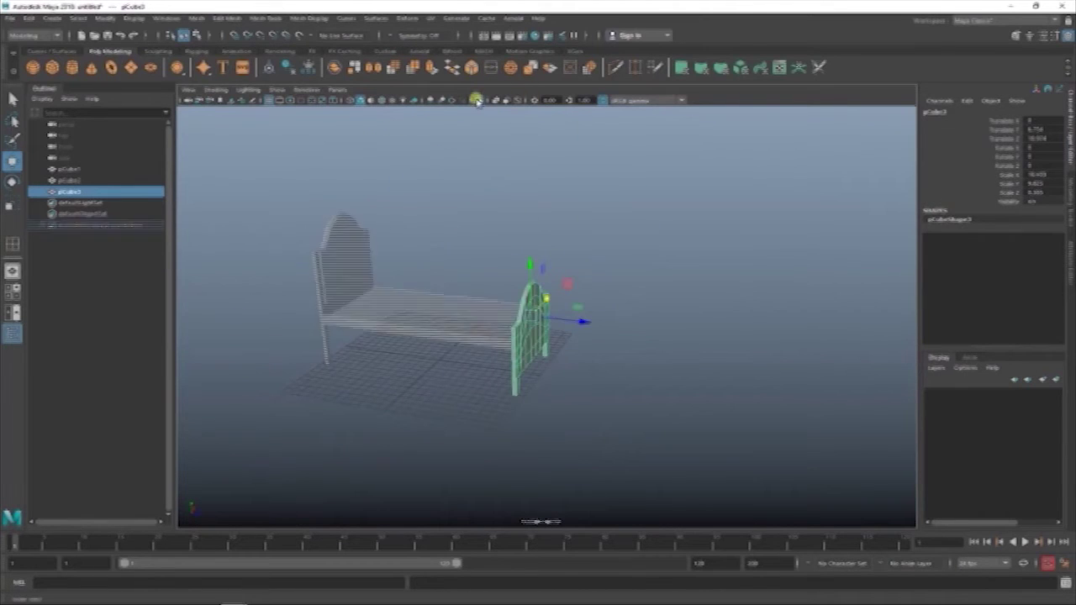
left_click(476, 99)
scroll(547, 319, "up", 3)
mouse_move(547, 320)
left_mouse_down("alt")
mouse_move(637, 319)
mouse_move(600, 355)
mouse_move(739, 327)
mouse_move(733, 264)
left_mouse_up("alt")
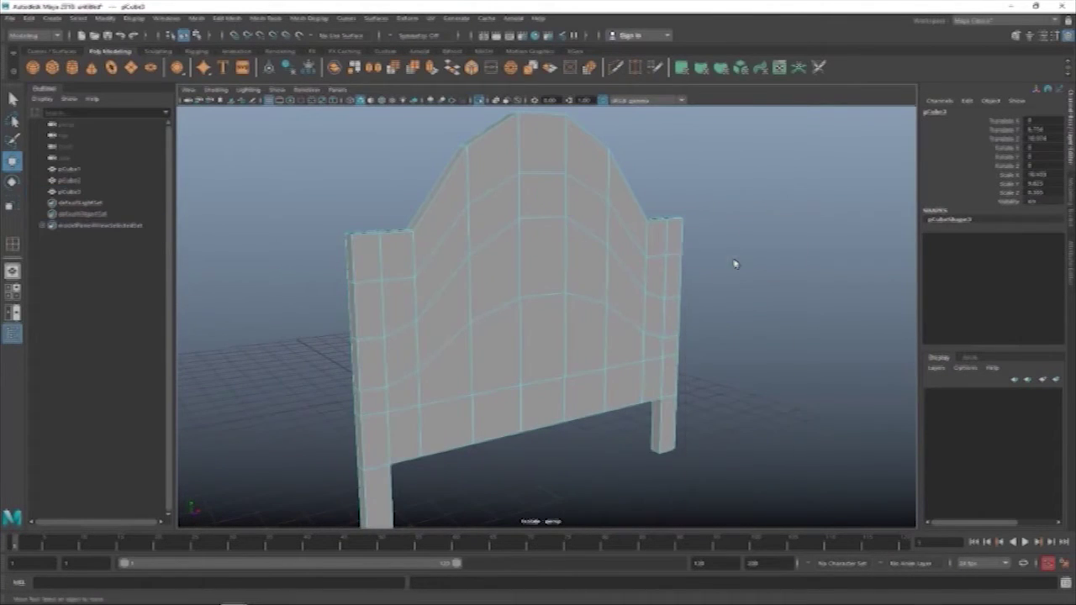
Step: Insert an edge loop near the bottom of the headboard
key("F11")
left_click(683, 184)
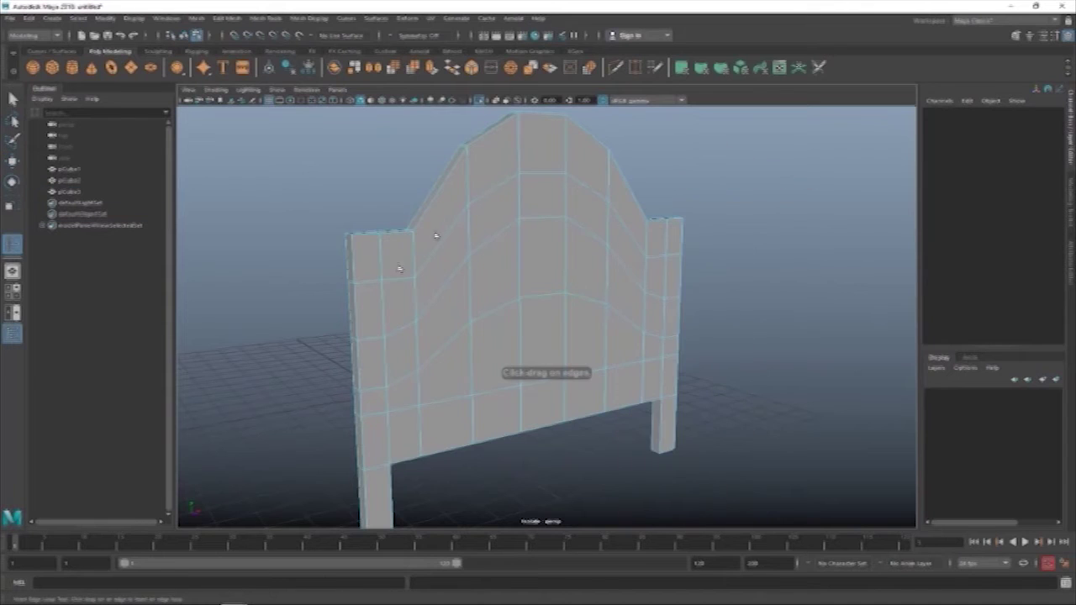
left_click(419, 448)
key("w")
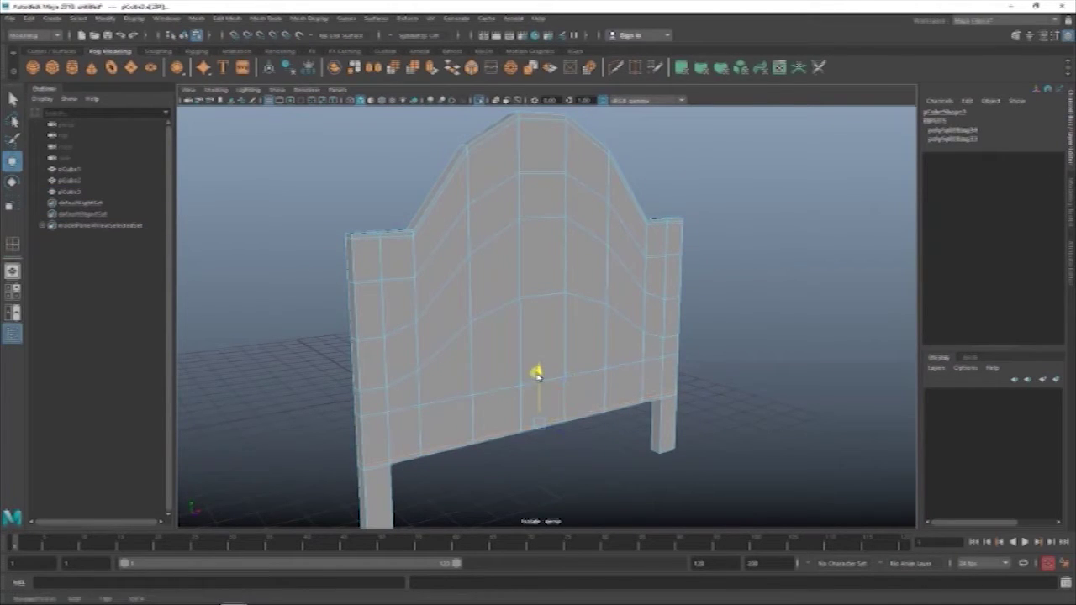
Step: Extrude the right post's face column and the arched top band of faces with Ctrl+E
left_click(732, 300)
left_click_drag(641, 384, 650, 232)
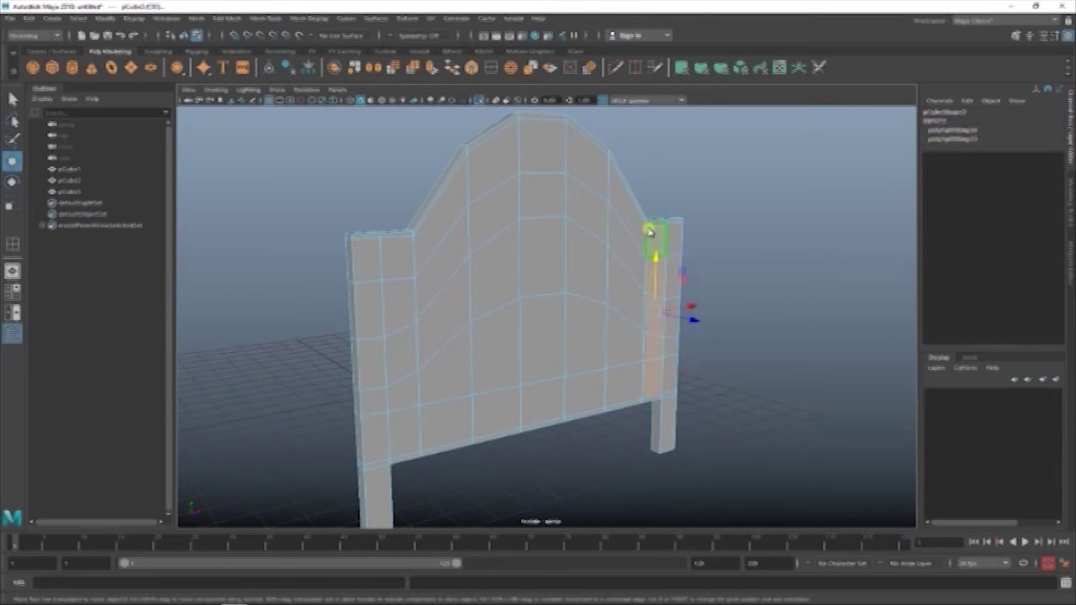
double_click(417, 262, "shift")
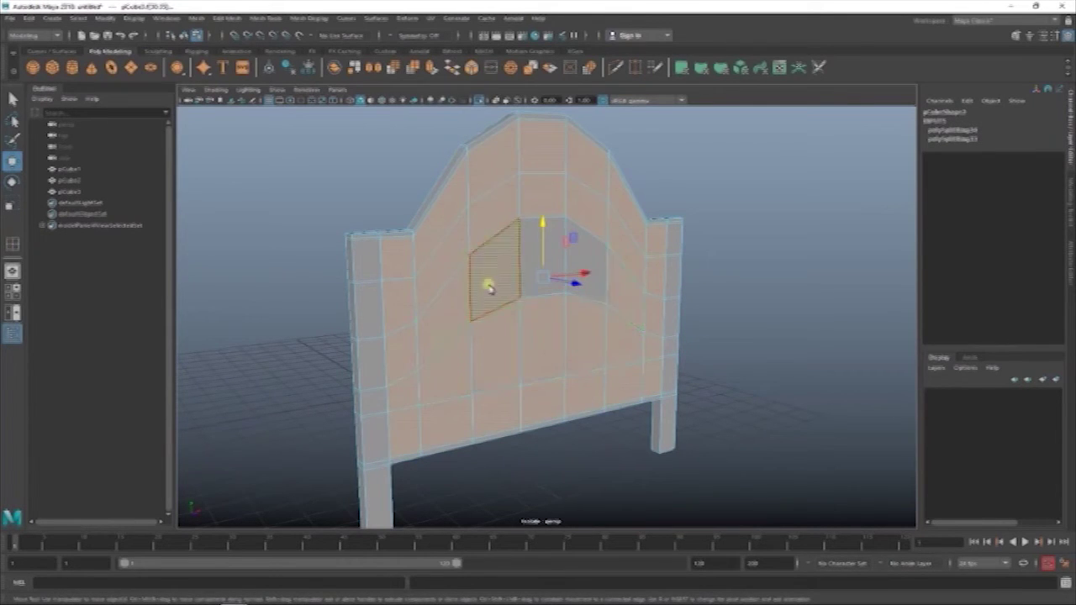
mouse_move(487, 288)
left_mouse_down("alt")
mouse_move(651, 365)
mouse_move(685, 434)
mouse_move(608, 260)
mouse_move(582, 282)
mouse_move(597, 276)
mouse_move(718, 351)
mouse_move(675, 283)
mouse_move(613, 233)
mouse_move(714, 160)
mouse_move(694, 190)
mouse_move(665, 204)
mouse_move(600, 328)
mouse_move(522, 110)
left_mouse_up("alt")
key("ctrl+e")
left_click(721, 155)
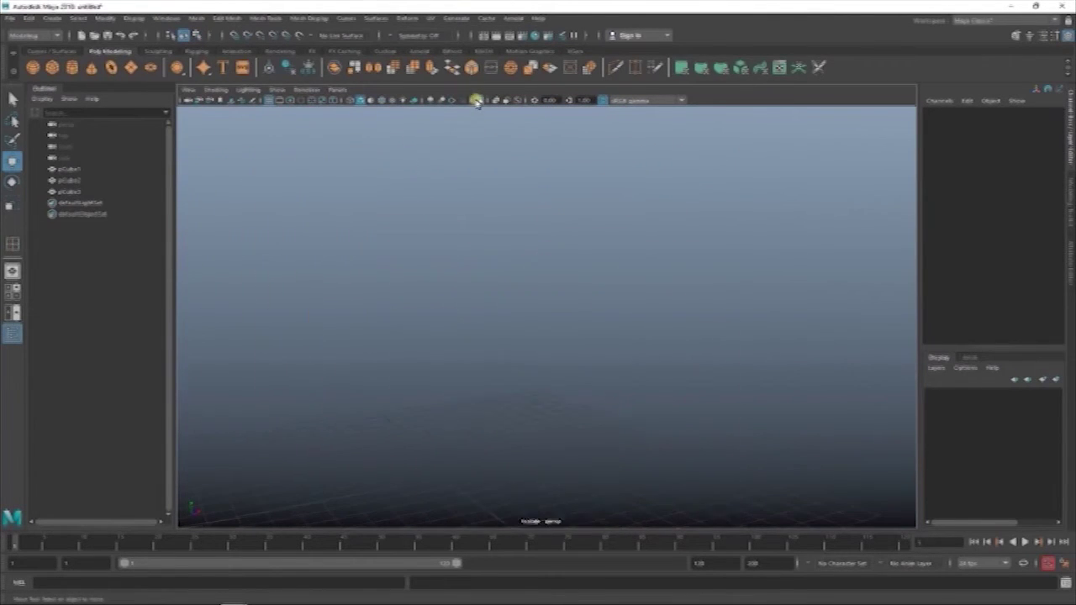
Step: Insert two edge loops on the front headboard pCube3, one along its top edge
left_click_drag(779, 270, 720, 278, "alt")
left_click_drag(745, 192, 705, 341, "alt")
left_click(596, 338)
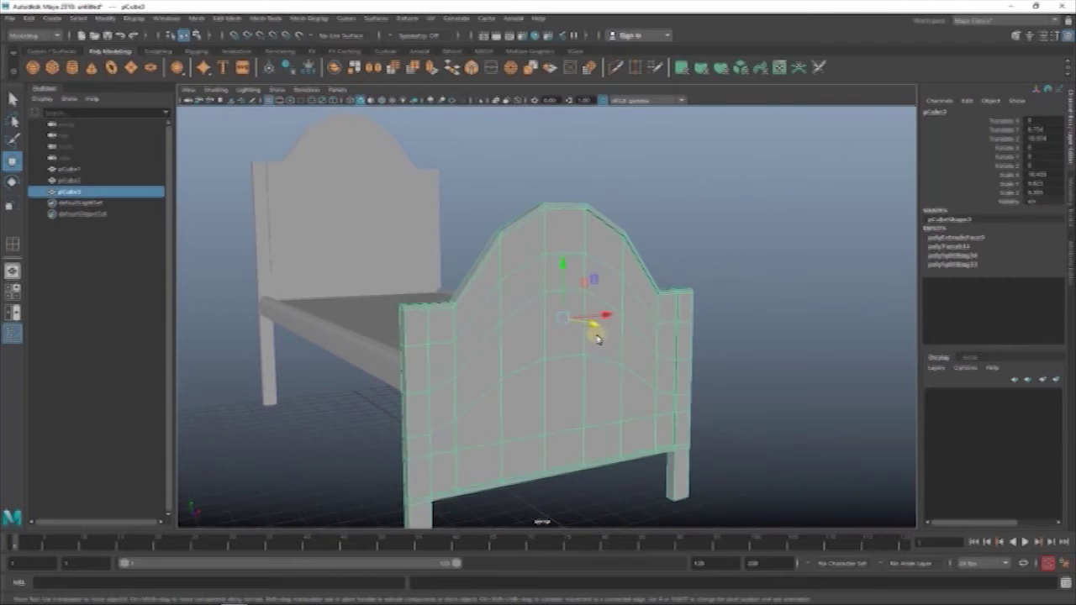
left_click_drag(881, 283, 720, 276, "alt")
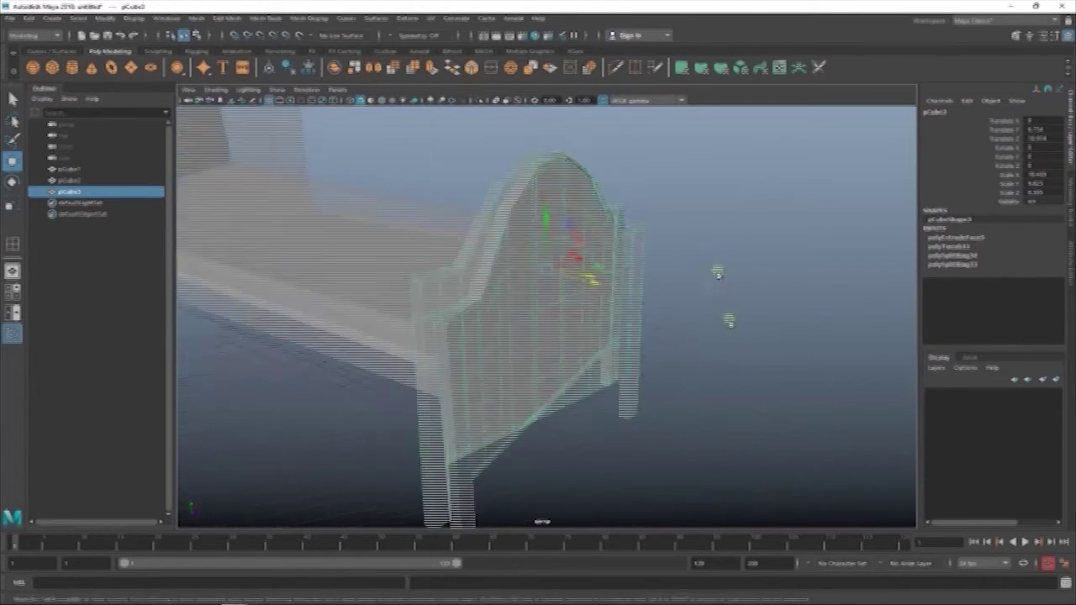
right_click_drag(721, 276, 742, 396, "alt")
mouse_move(742, 396)
left_mouse_down("alt")
mouse_move(776, 216)
mouse_move(250, 278)
left_mouse_up("alt")
right_click(832, 196, "shift")
left_click(766, 208)
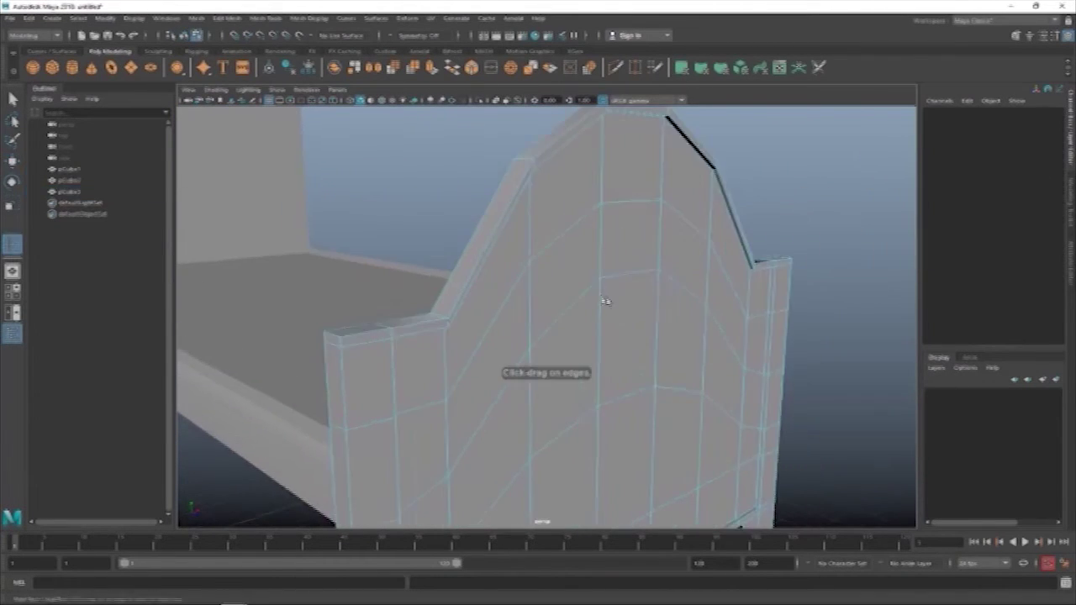
left_click(263, 286)
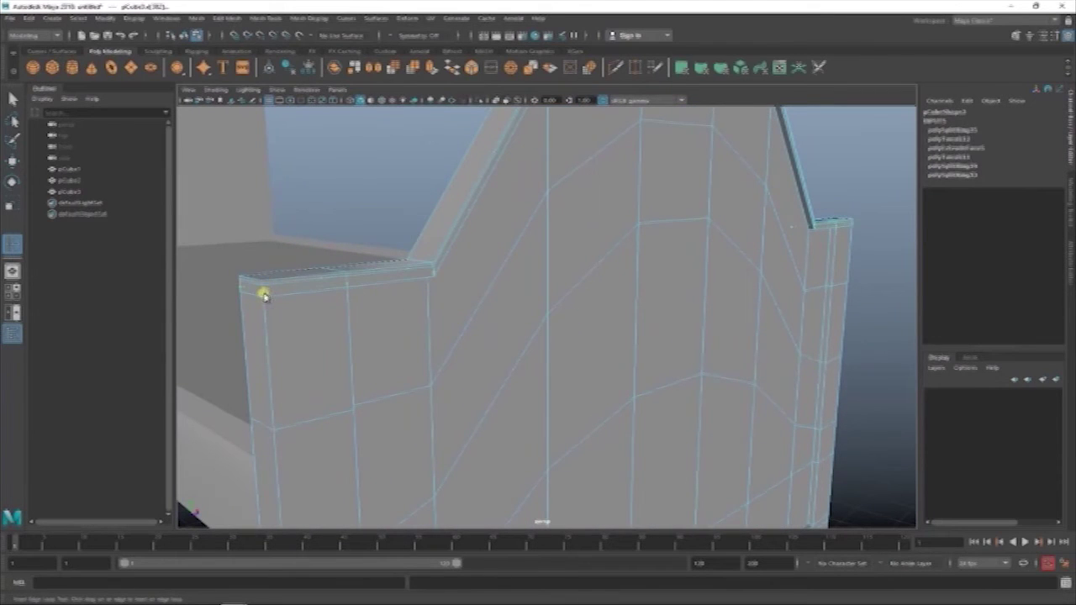
mouse_move(261, 339)
left_mouse_down("alt")
mouse_move(289, 353)
mouse_move(322, 413)
mouse_move(375, 403)
mouse_move(353, 281)
mouse_move(577, 377)
mouse_move(542, 332)
left_mouse_up("alt")
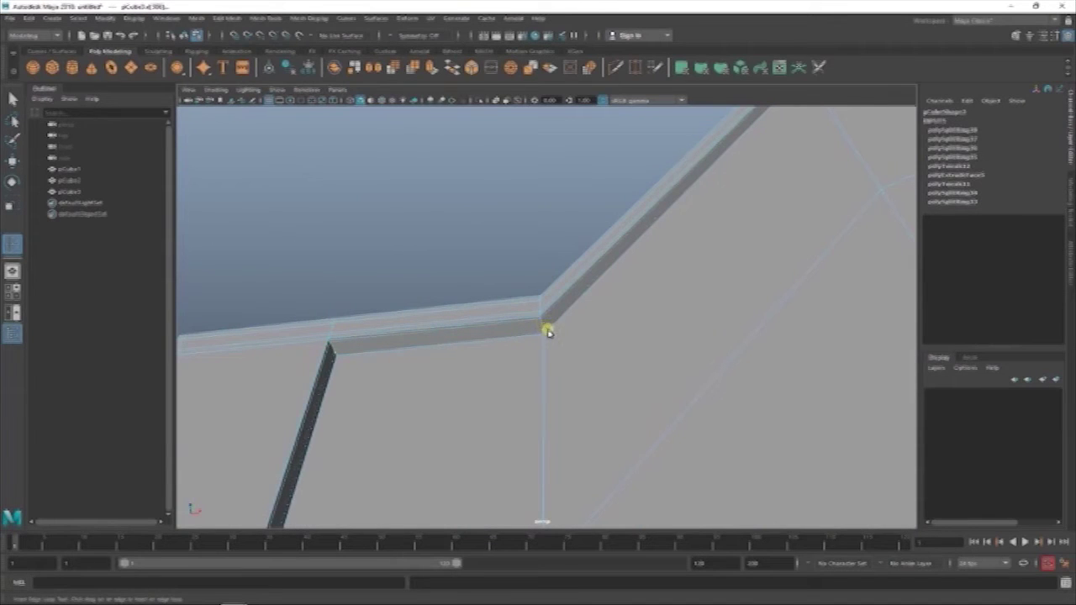
left_click(547, 332)
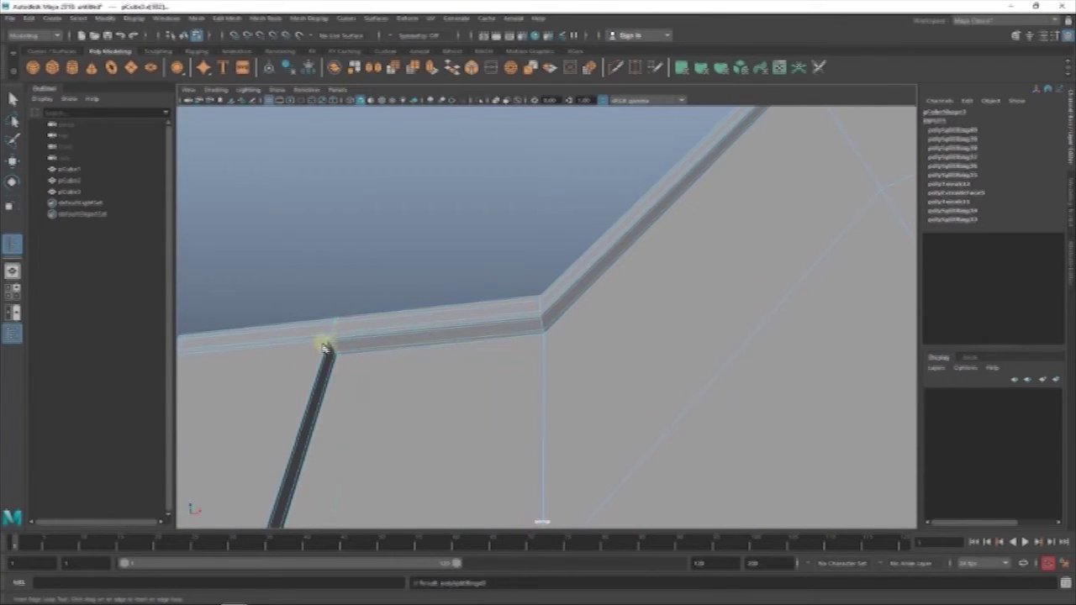
Step: Tumble around the headboard's top corner to inspect the new edge loops
scroll(329, 348, "down", 3)
scroll(444, 389, "down", 3)
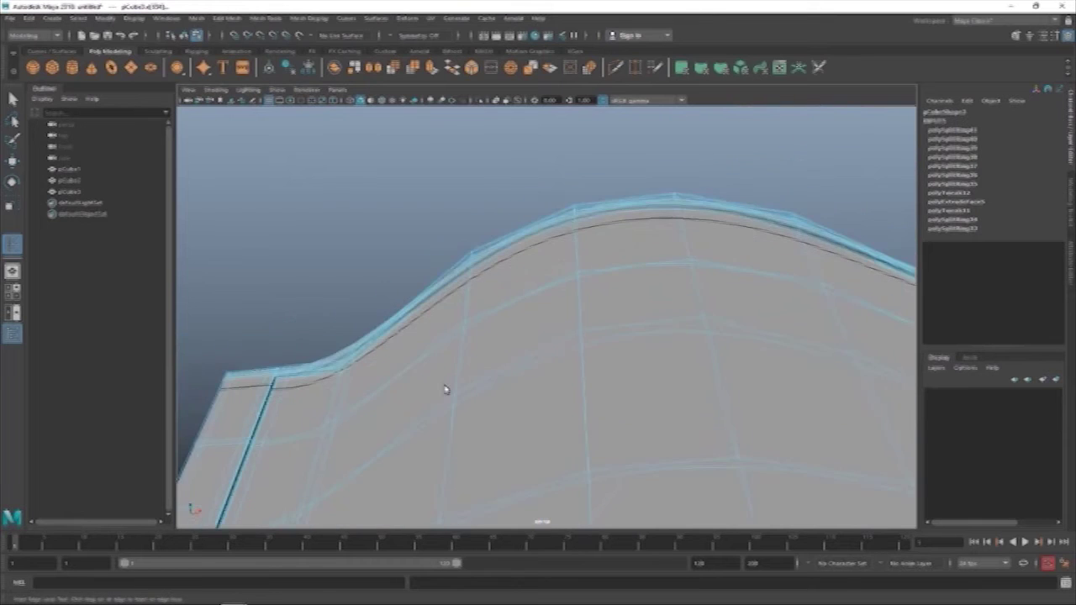
scroll(444, 389, "down", 2)
mouse_move(445, 389)
left_mouse_down("alt")
mouse_move(547, 462)
mouse_move(584, 362)
mouse_move(600, 358)
left_mouse_up("alt")
scroll(548, 462, "up", 3)
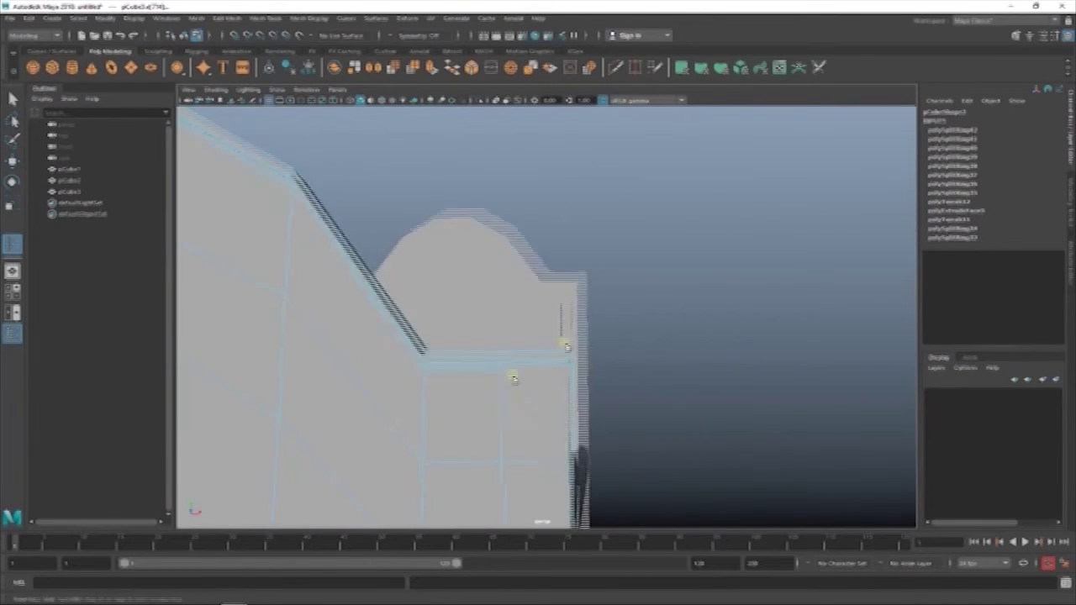
mouse_move(514, 378)
left_mouse_down("alt")
mouse_move(456, 269)
mouse_move(437, 271)
left_mouse_up("alt")
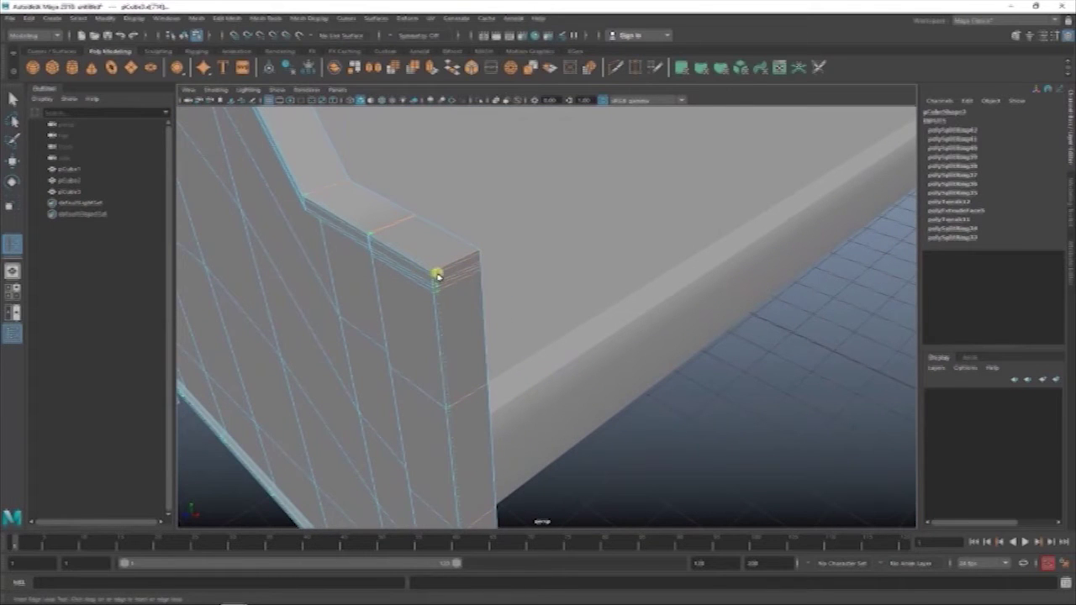
scroll(477, 263, "down", 2)
mouse_move(478, 263)
left_mouse_down("alt")
mouse_move(517, 312)
mouse_move(711, 451)
mouse_move(664, 435)
mouse_move(528, 325)
mouse_move(563, 403)
mouse_move(517, 388)
mouse_move(437, 396)
mouse_move(457, 404)
mouse_move(427, 417)
left_mouse_up("alt")
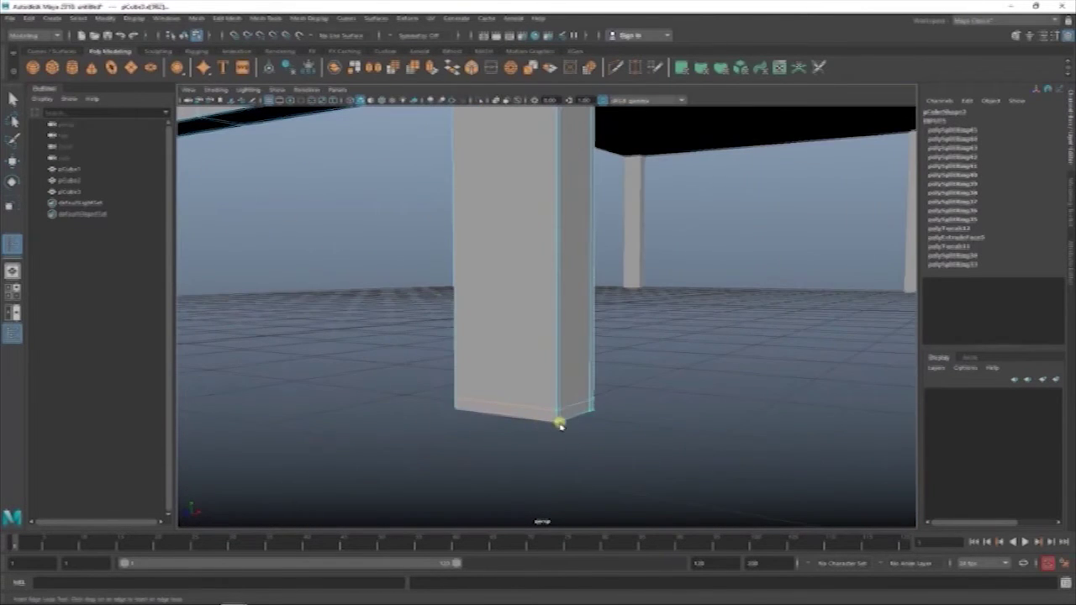
Step: Select the bed post for moving, then check the side rail and clear the selection
mouse_move(560, 425)
left_mouse_down("alt")
mouse_move(548, 440)
mouse_move(551, 419)
mouse_move(691, 373)
mouse_move(327, 312)
mouse_move(513, 339)
mouse_move(495, 341)
mouse_move(583, 384)
mouse_move(443, 410)
left_mouse_up("alt")
left_click(533, 348)
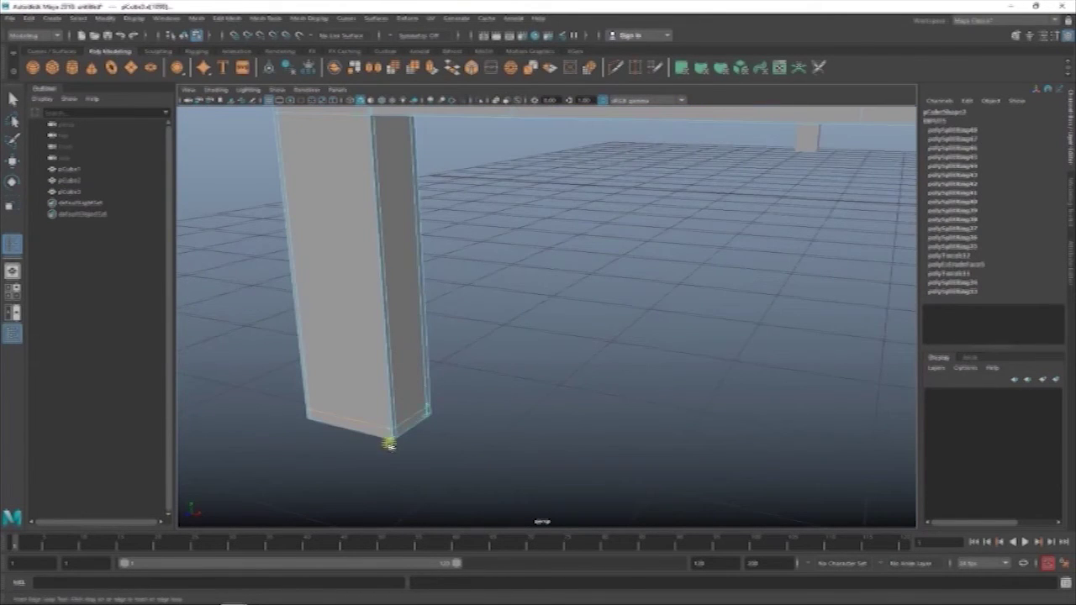
mouse_move(390, 444)
left_mouse_down("alt")
mouse_move(401, 396)
mouse_move(449, 463)
mouse_move(250, 480)
mouse_move(521, 420)
mouse_move(476, 422)
mouse_move(487, 428)
mouse_move(597, 315)
mouse_move(591, 379)
left_mouse_up("alt")
key("w")
right_click_drag(648, 264, 744, 221)
mouse_move(744, 221)
left_mouse_down("alt")
mouse_move(661, 320)
mouse_move(449, 378)
mouse_move(384, 312)
mouse_move(416, 350)
mouse_move(365, 389)
mouse_move(372, 418)
mouse_move(482, 401)
left_mouse_up("alt")
left_click(393, 298)
left_click(415, 350)
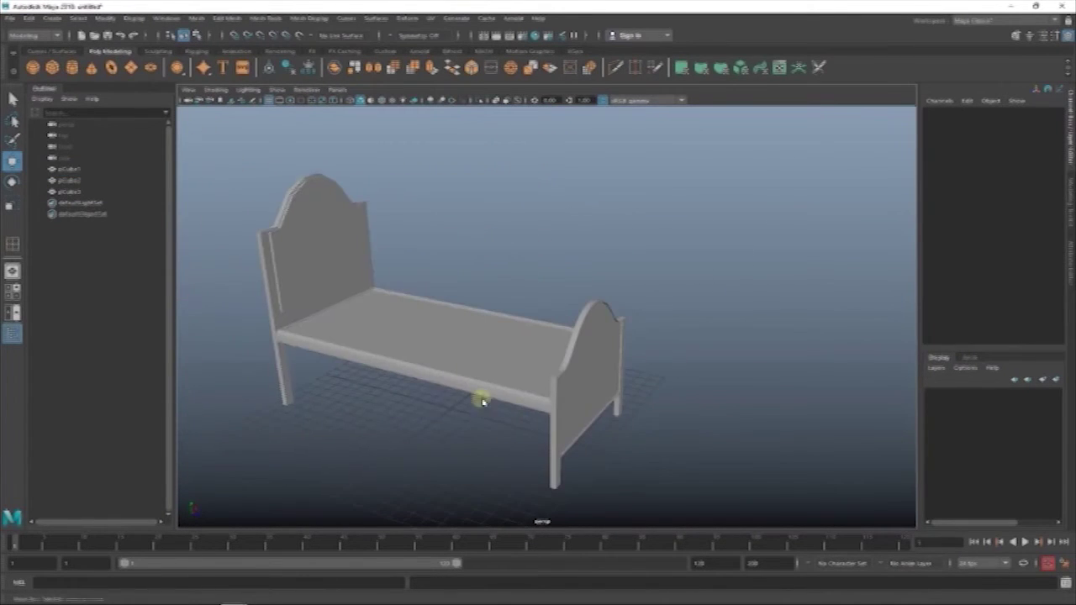
Step: Create a new cube, pCube4, and scale it into a flat bed-sized mattress slab
left_click(355, 228)
left_click(463, 264)
mouse_move(464, 264)
left_mouse_down("alt")
mouse_move(531, 272)
mouse_move(379, 377)
mouse_move(504, 343)
left_mouse_up("alt")
right_click_drag(504, 343, 424, 371, "shift")
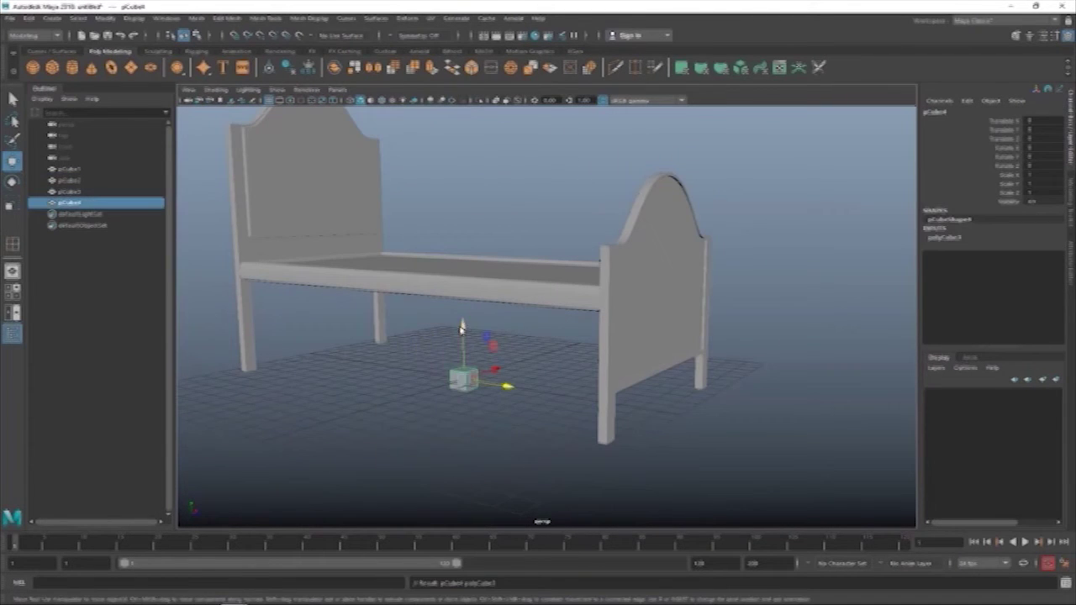
key("r")
mouse_move(468, 227)
left_mouse_down()
mouse_move(673, 305)
mouse_move(559, 384)
left_mouse_up()
left_click_drag(546, 267, 548, 282)
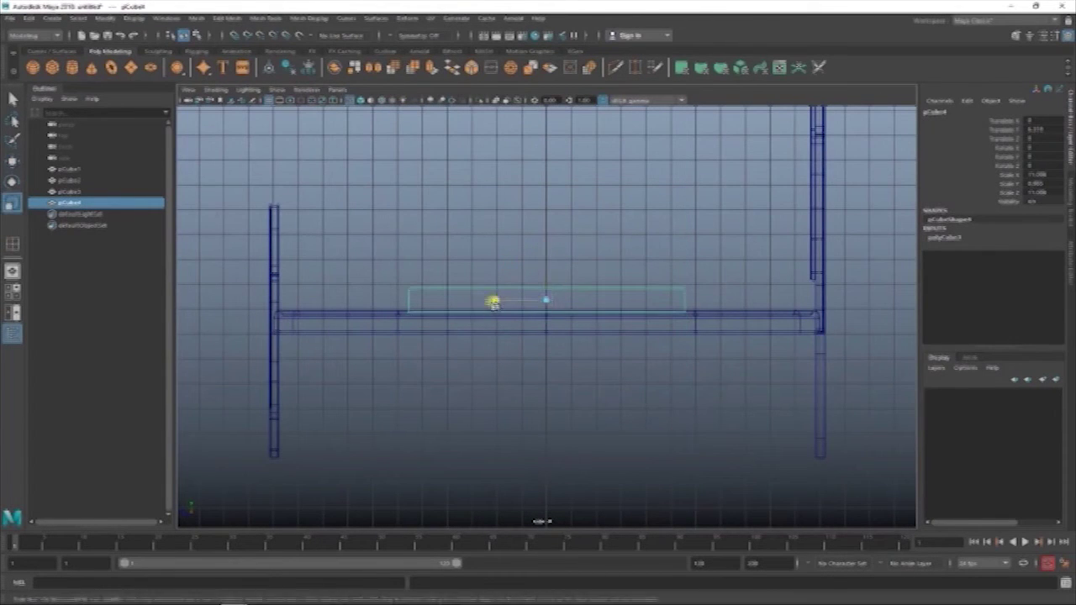
Step: Switch the mattress to vertex editing mode
left_click_drag(447, 305, 567, 318, "alt")
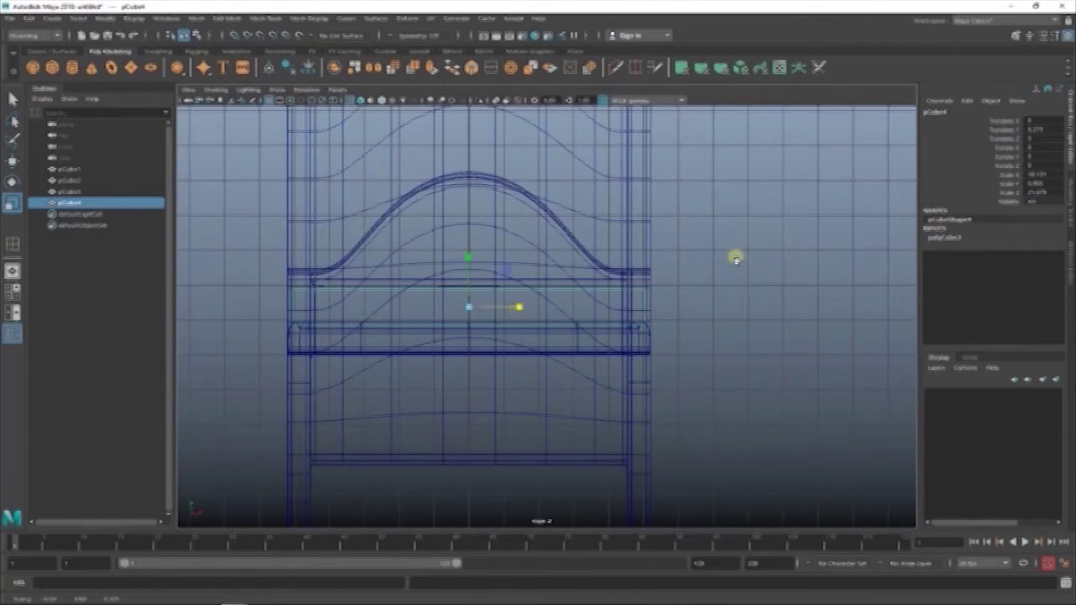
key("5")
mouse_move(735, 259)
left_mouse_down("alt")
mouse_move(715, 255)
mouse_move(624, 317)
mouse_move(648, 314)
mouse_move(426, 277)
mouse_move(525, 272)
mouse_move(597, 247)
mouse_move(680, 288)
mouse_move(298, 317)
mouse_move(374, 228)
left_mouse_up("alt")
right_click_drag(374, 228, 345, 228)
left_click(342, 337)
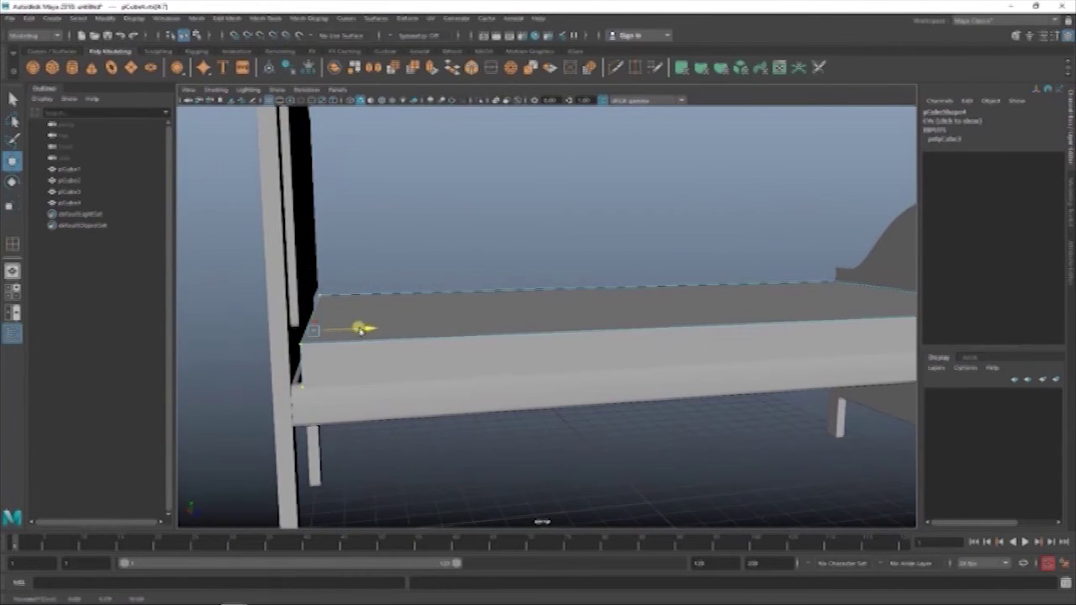
Step: Align the mattress corner vertices with the posts using the side and front orthographic views
key("space")
scroll(653, 331, "up", 5)
scroll(684, 315, "up", 3)
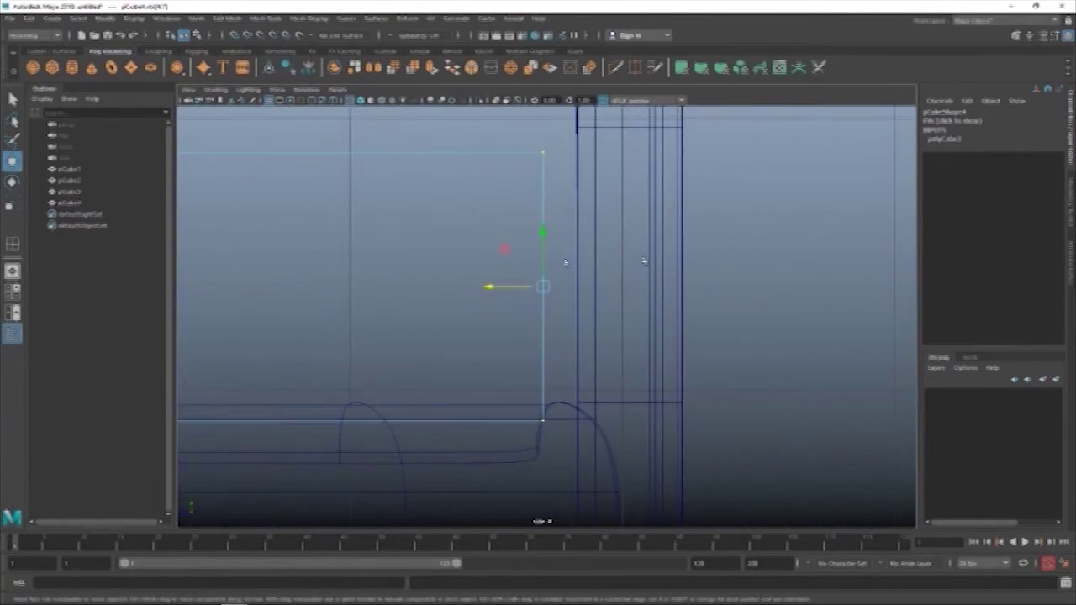
scroll(499, 289, "down", 5)
middle_click_drag(463, 297, 369, 425, "alt")
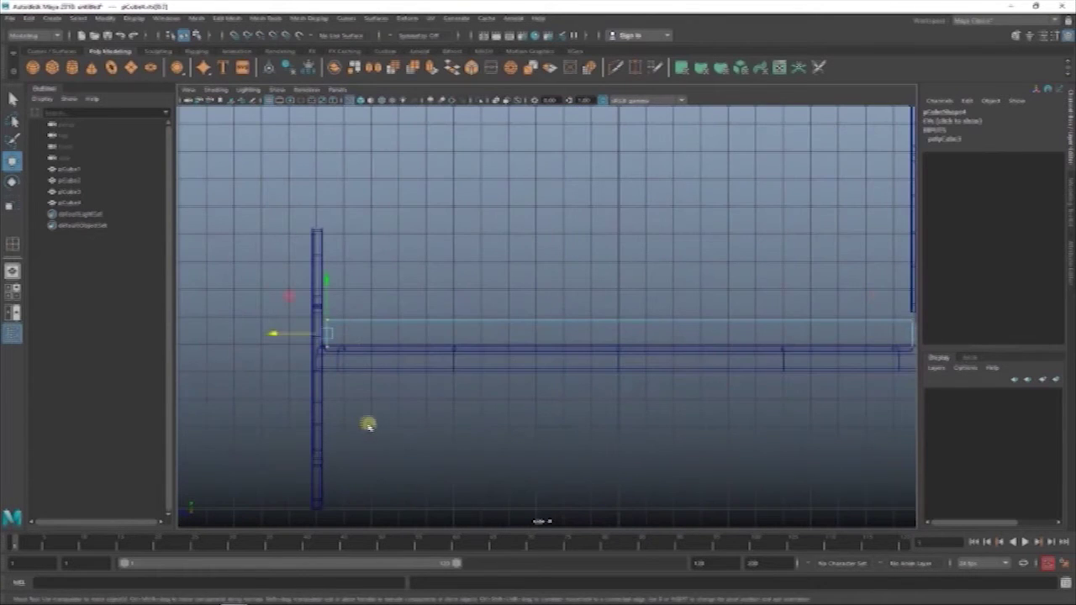
key("f")
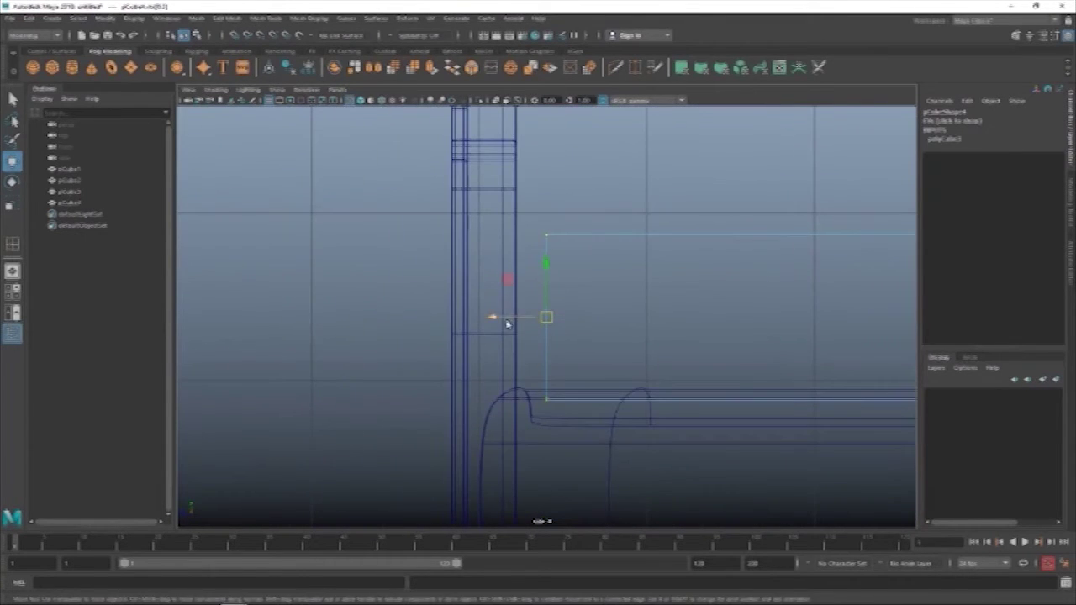
scroll(492, 327, "down", 5)
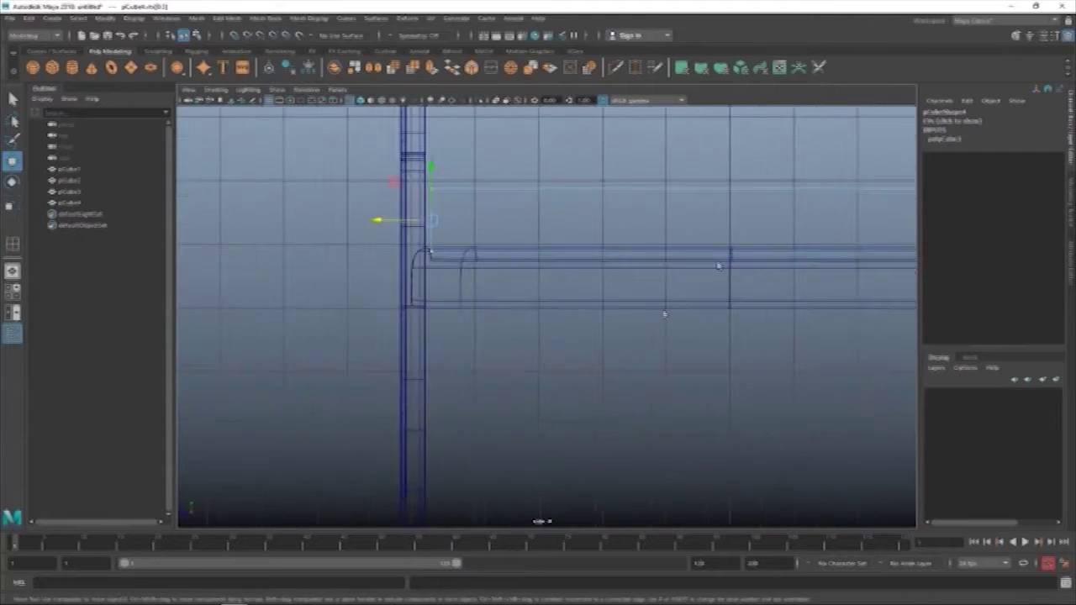
key("space")
key("f")
left_click_drag(762, 280, 570, 343, "alt")
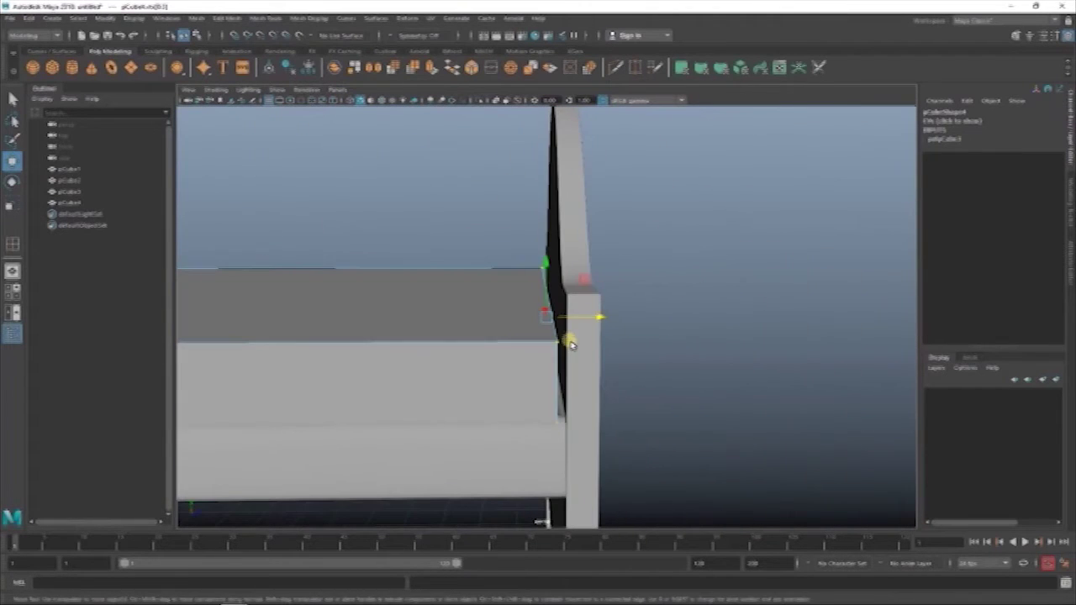
key("space")
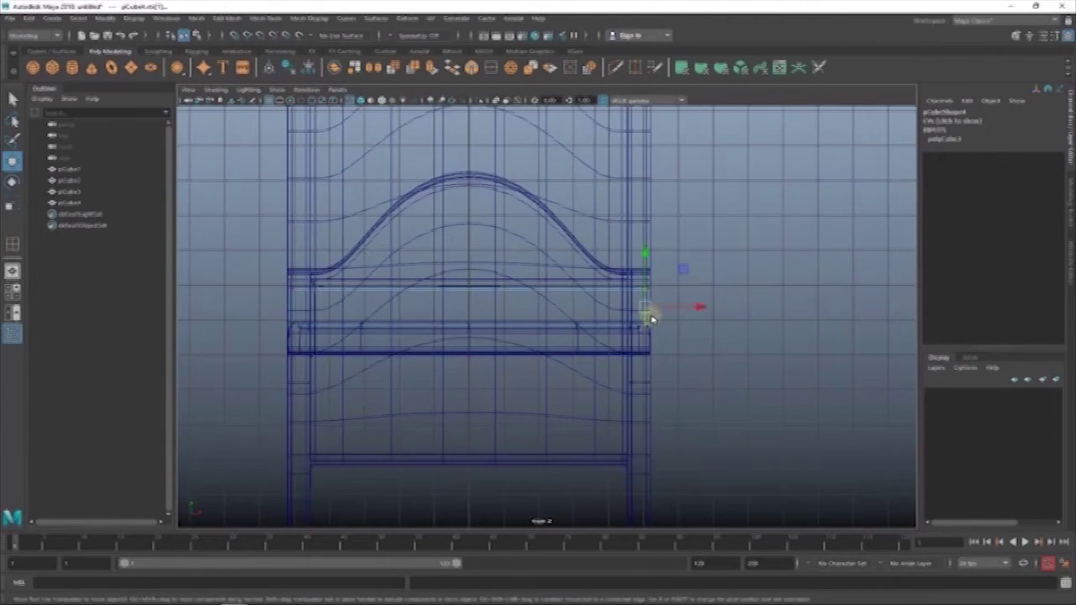
key("f")
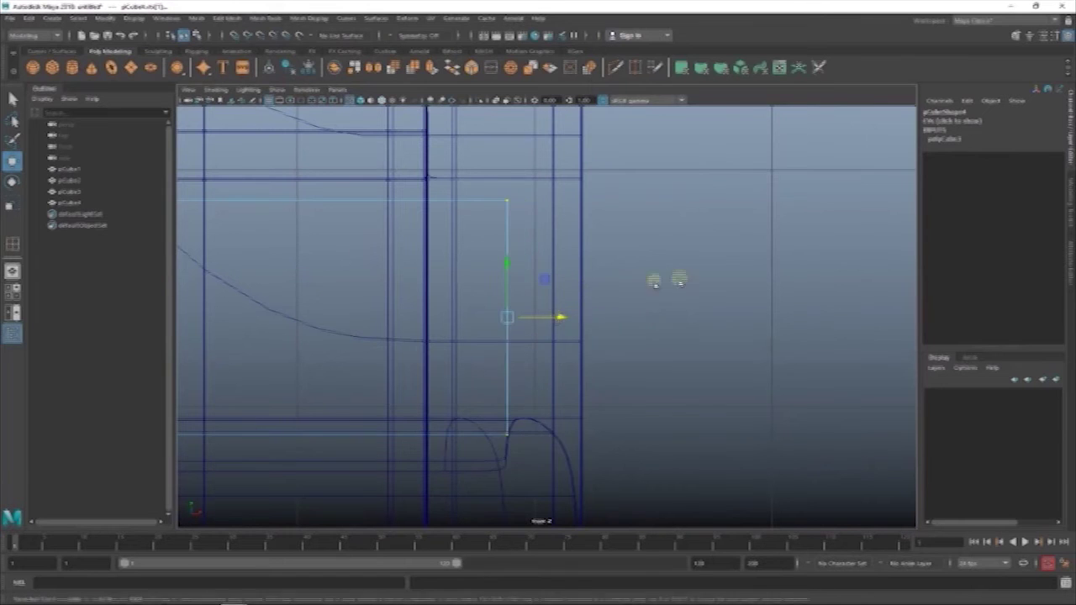
key("space")
Step: Check the mattress edge against the bed rail and select the mattress
left_click_drag(679, 283, 610, 396, "alt")
right_click_drag(610, 396, 615, 485, "alt")
mouse_move(614, 485)
left_mouse_down("alt")
mouse_move(596, 422)
mouse_move(602, 293)
mouse_move(588, 384)
mouse_move(458, 315)
left_mouse_up("alt")
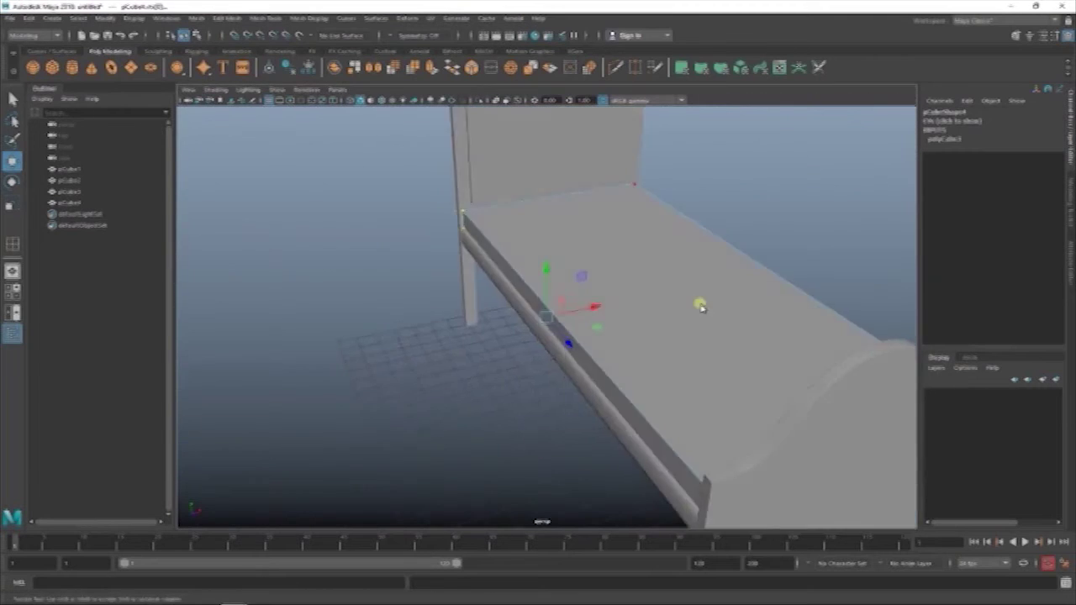
mouse_move(699, 305)
left_mouse_down("alt")
mouse_move(667, 315)
mouse_move(514, 267)
mouse_move(527, 250)
mouse_move(499, 278)
left_mouse_up("alt")
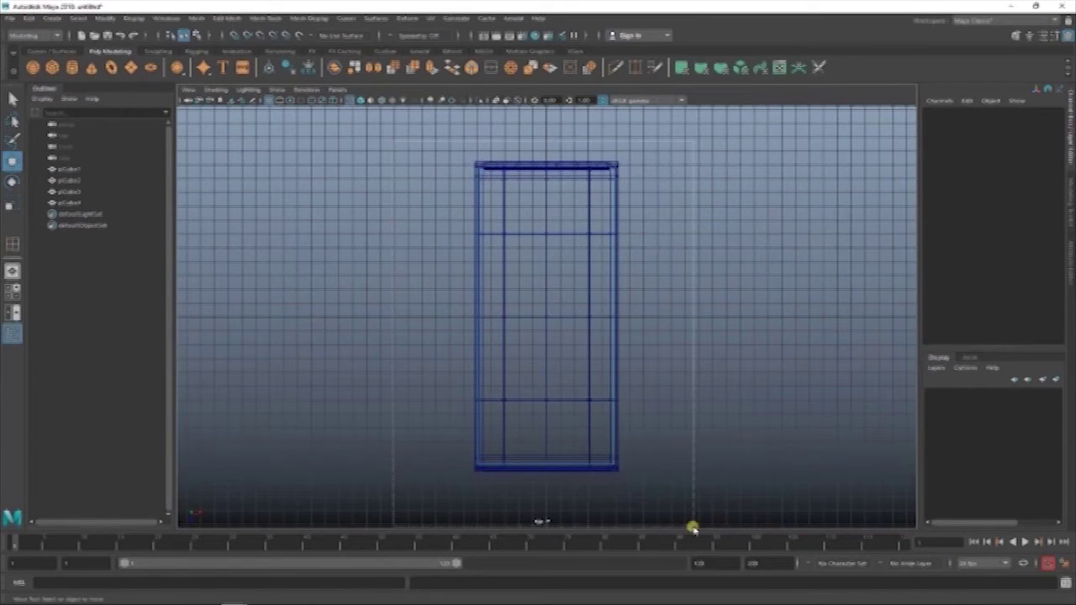
left_click_drag(191, 317, 625, 183)
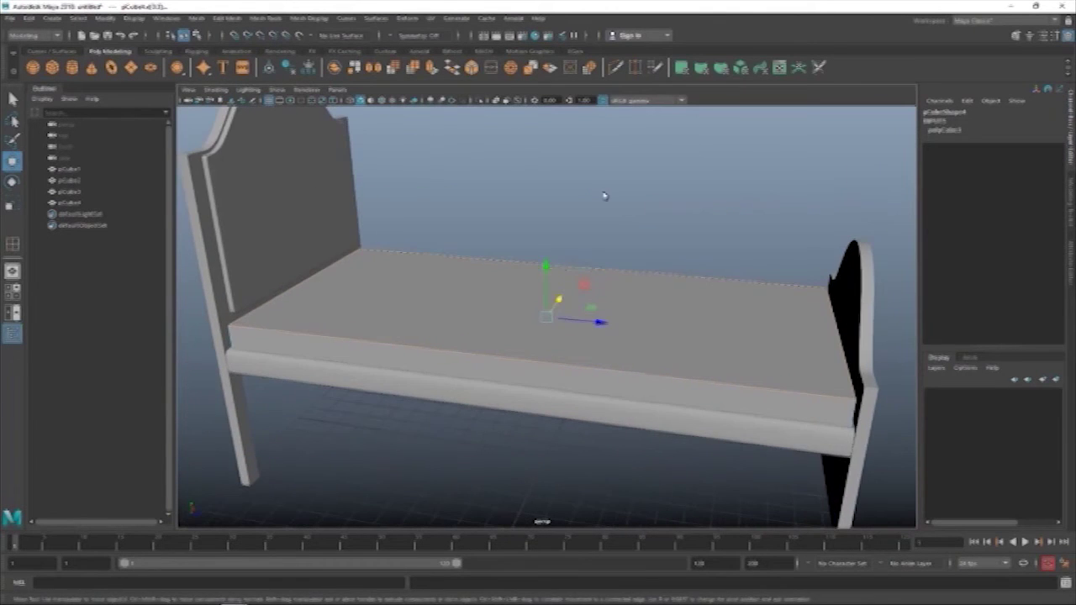
Step: Bevel the mattress edges with Ctrl+B and adjust the bevel Fraction
key("ctrl+b")
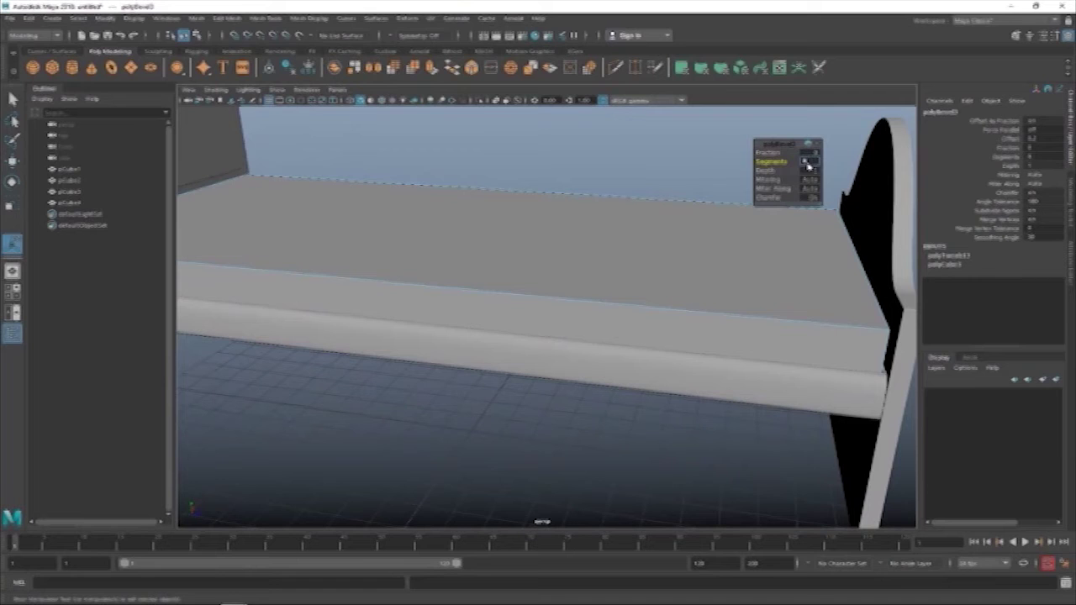
mouse_move(767, 156)
left_mouse_down()
mouse_move(591, 161)
mouse_move(514, 144)
left_mouse_up()
right_click_drag(514, 144, 473, 163, "shift")
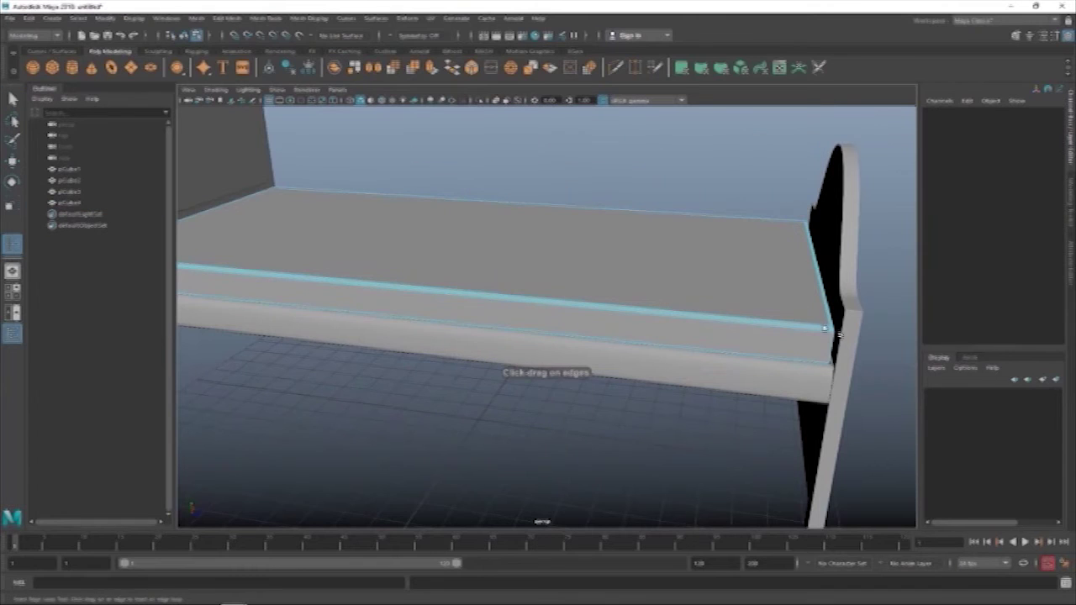
left_click(834, 343)
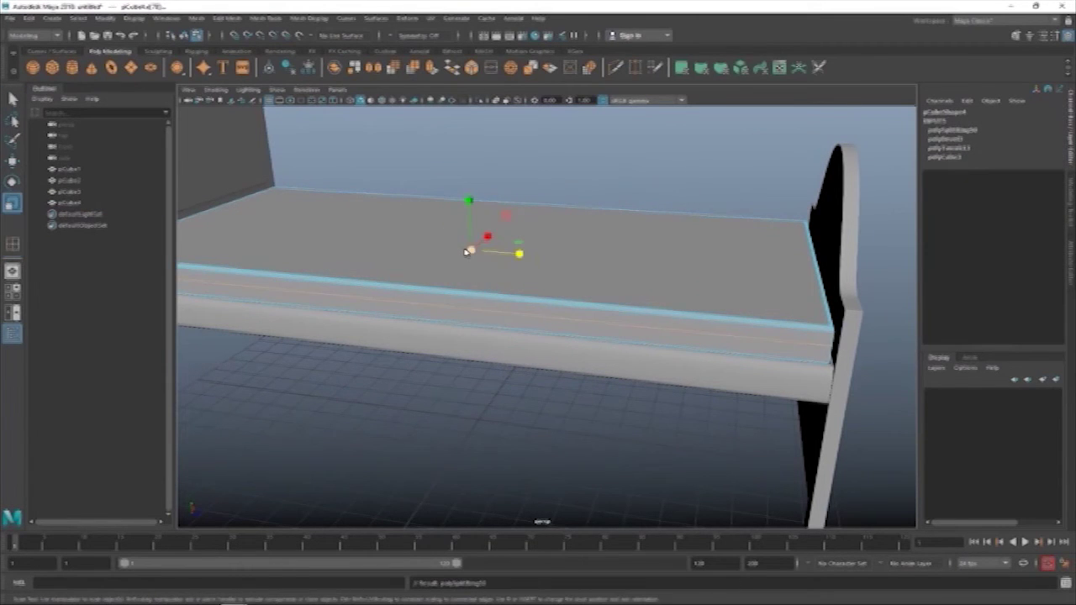
right_click_drag(540, 210, 521, 250, "shift")
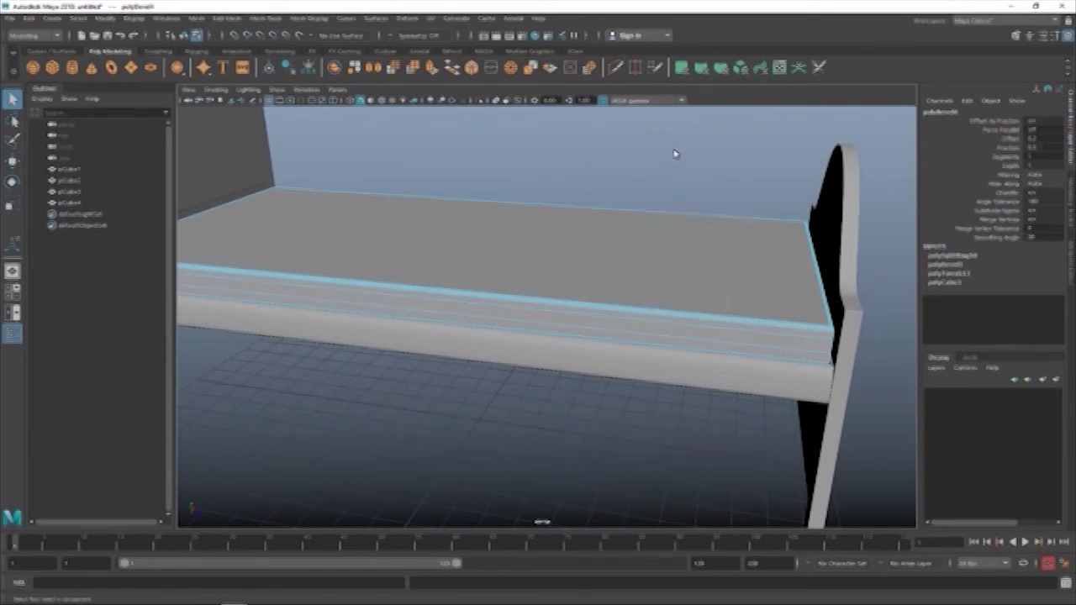
Step: Insert several edge loops across the mattress near its ends
right_click_drag(675, 154, 638, 218, "shift")
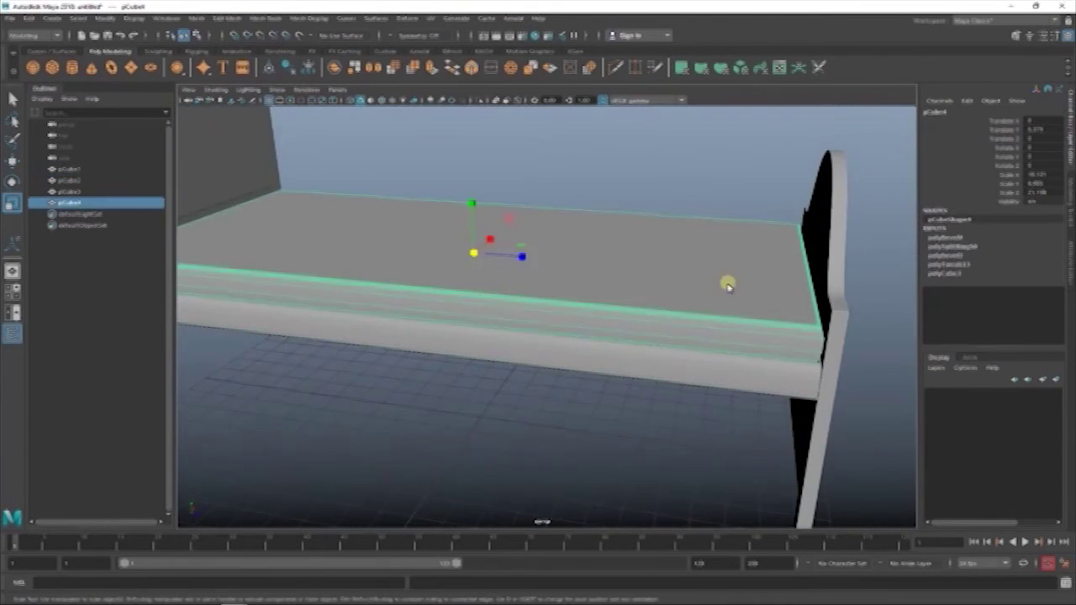
right_click_drag(677, 200, 727, 182)
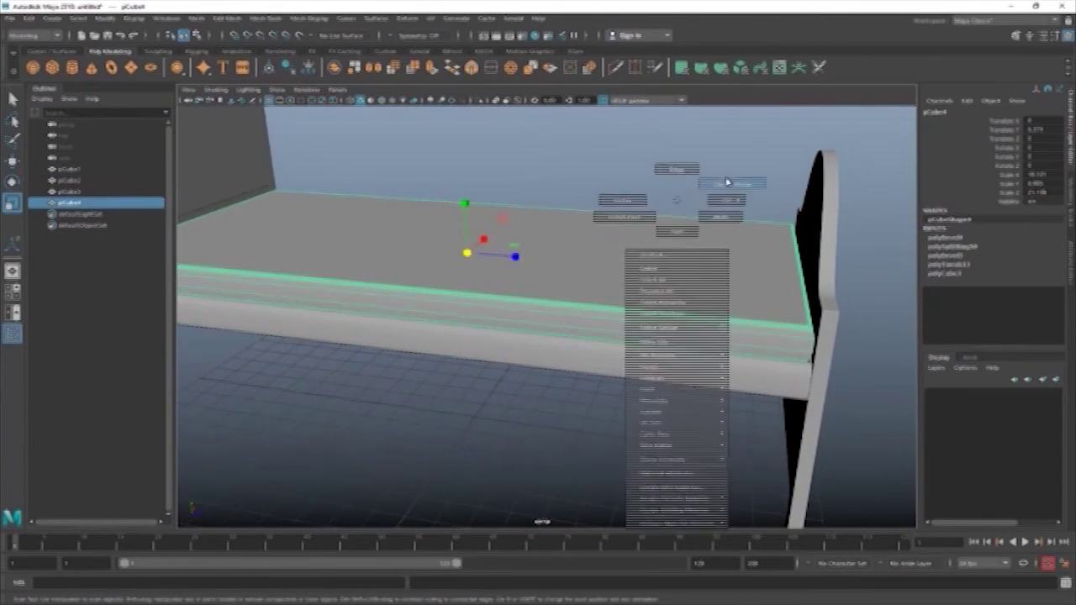
left_click(727, 182)
left_click_drag(513, 317, 544, 337, "alt")
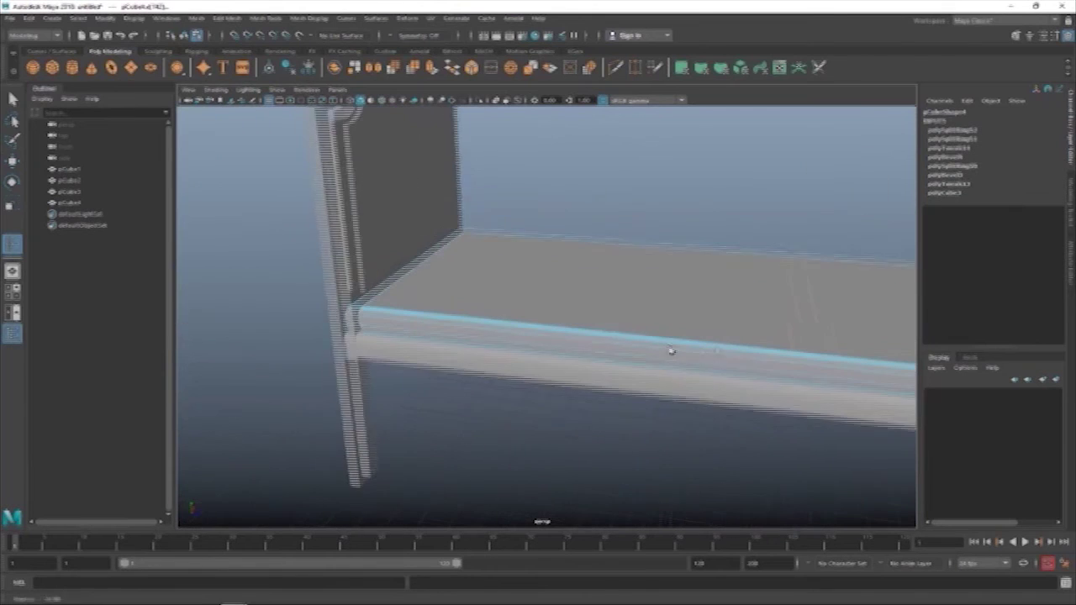
right_click_drag(565, 332, 502, 325, "alt")
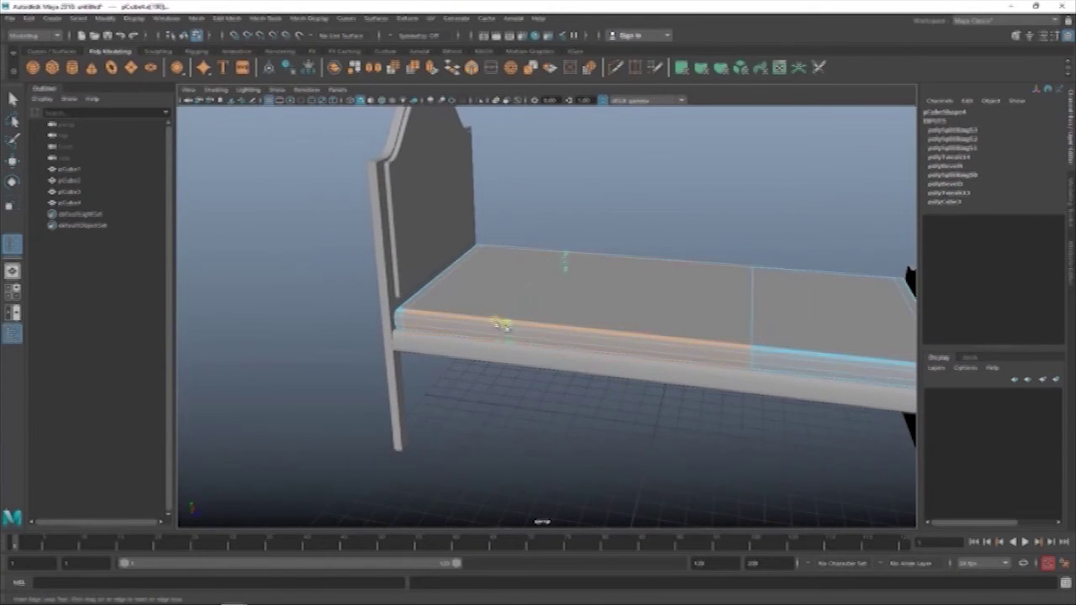
left_click_drag(501, 325, 613, 332, "alt")
left_click(754, 339)
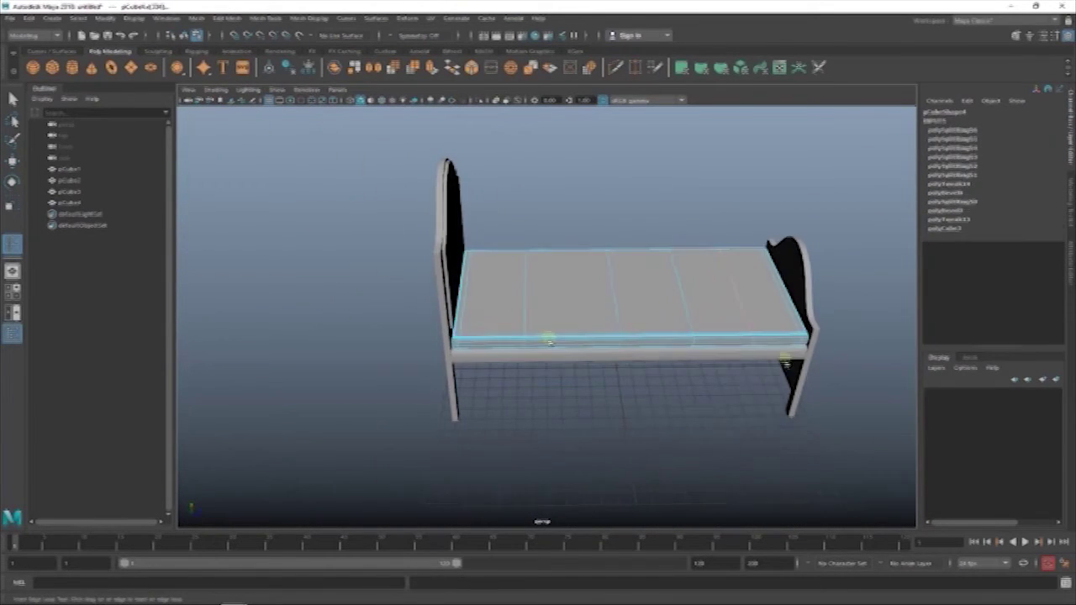
left_click_drag(656, 301, 677, 320, "alt")
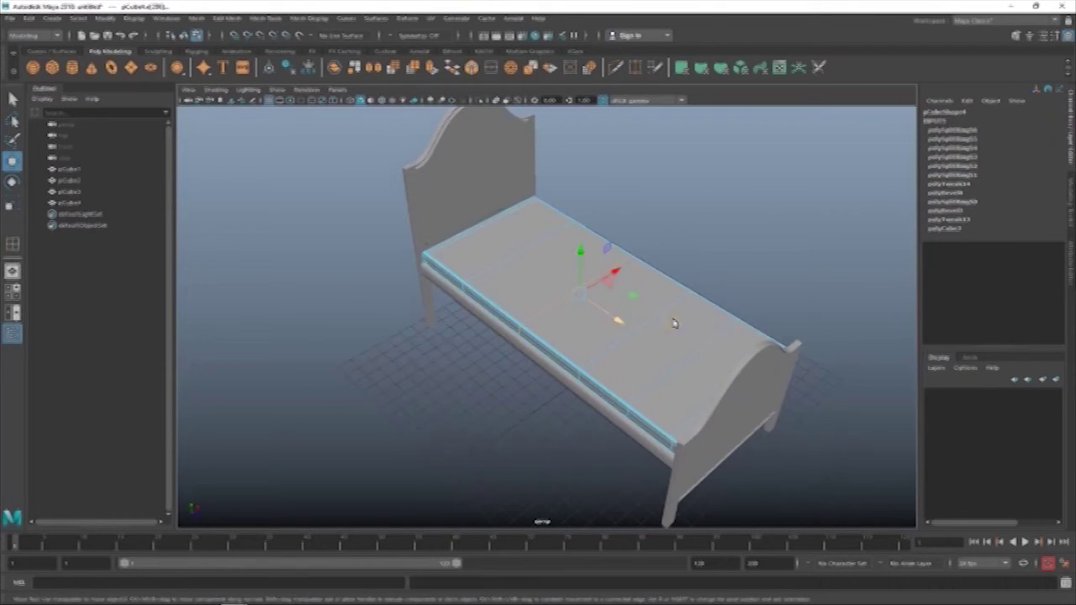
key("y")
left_click_drag(733, 370, 617, 428, "alt")
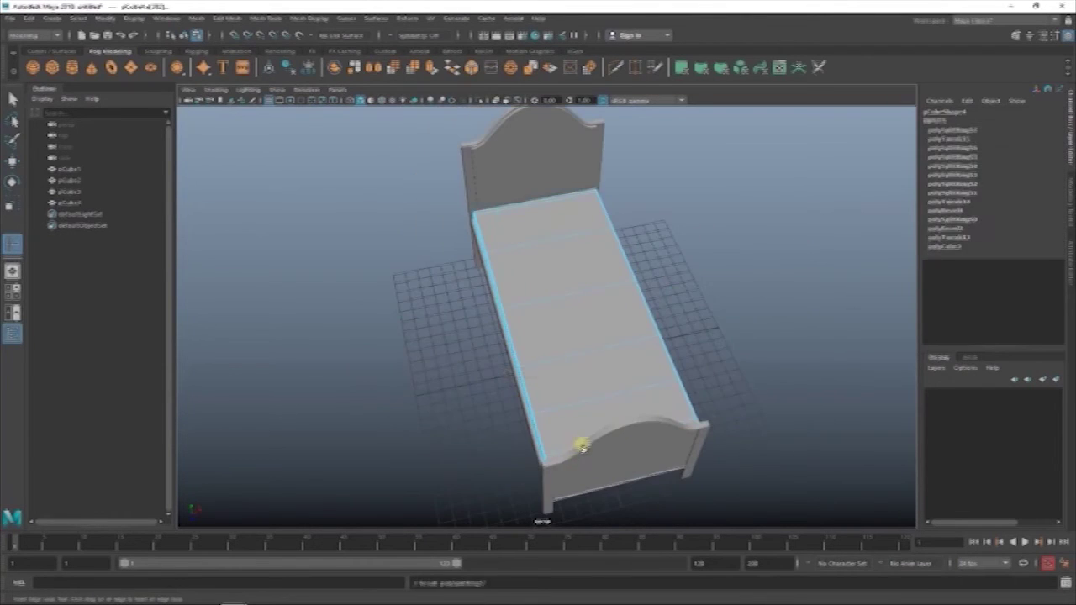
left_click(581, 445)
left_click(621, 409)
left_click(632, 395)
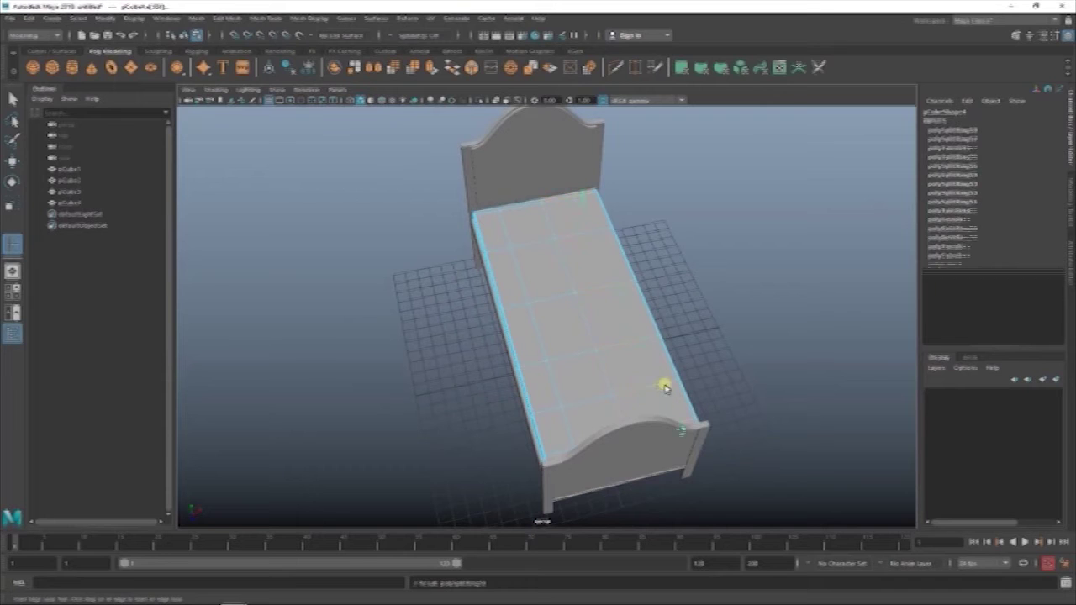
Step: Clear the selection and create a new cube, pCube5, for another bed part
right_click(696, 348)
mouse_move(714, 353)
left_mouse_down("alt")
mouse_move(793, 409)
mouse_move(749, 438)
mouse_move(759, 413)
mouse_move(732, 421)
mouse_move(648, 236)
mouse_move(618, 226)
mouse_move(648, 224)
left_mouse_up("alt")
right_click_drag(648, 224, 637, 235, "shift")
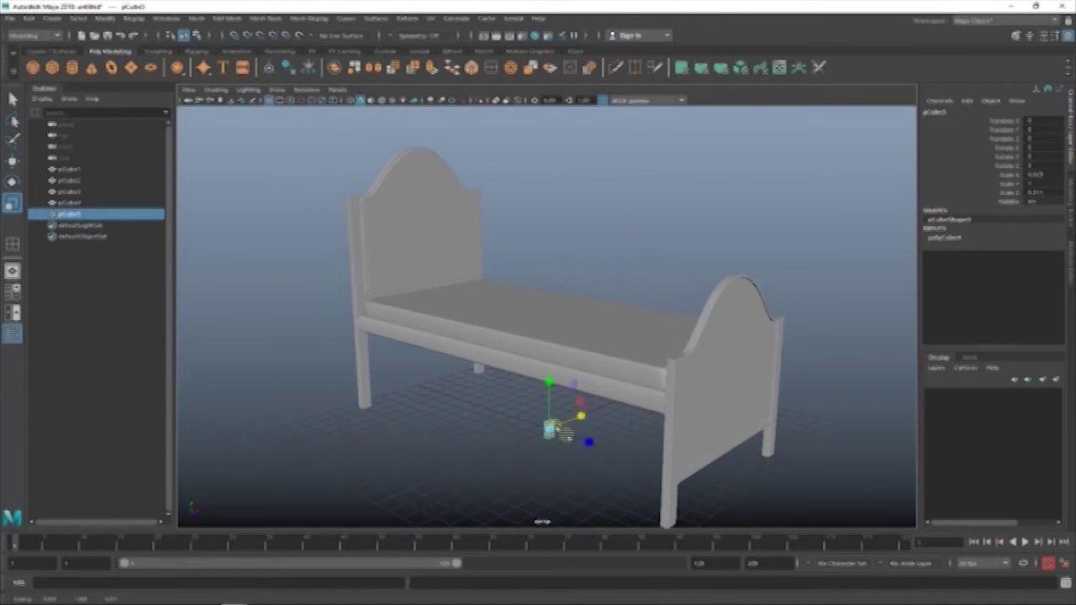
Step: Slide the new slat into place along the board in the side view
key("space")
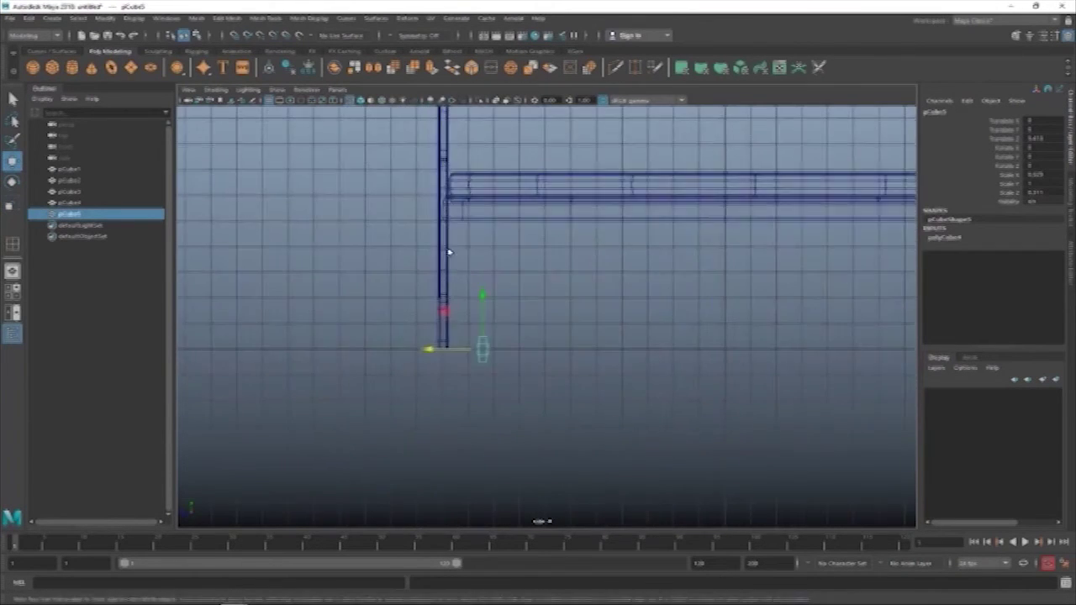
middle_click_drag(641, 463, 469, 485, "alt")
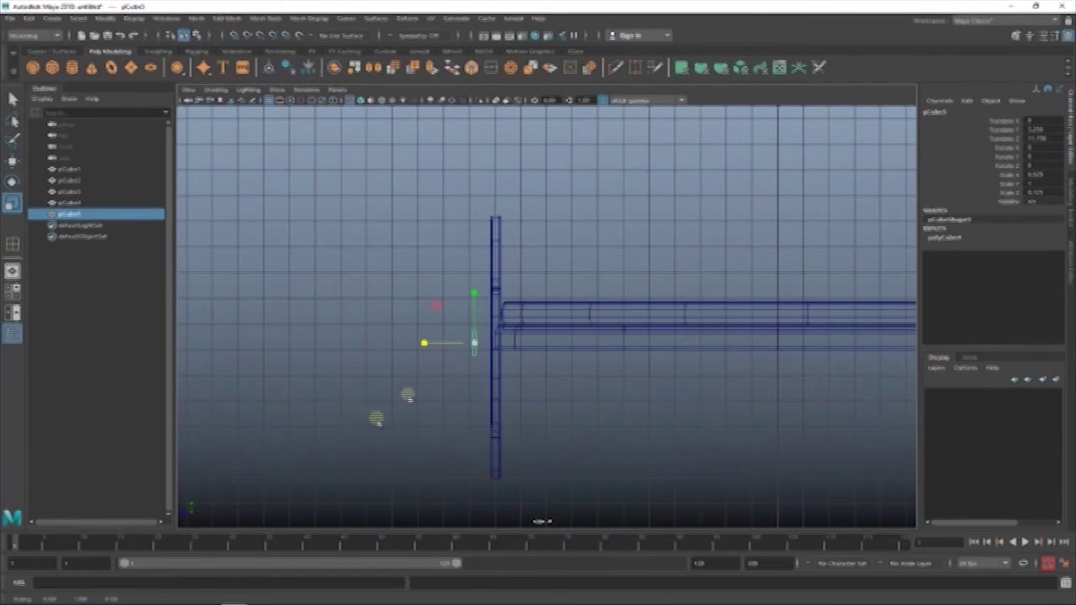
left_click_drag(375, 418, 580, 340)
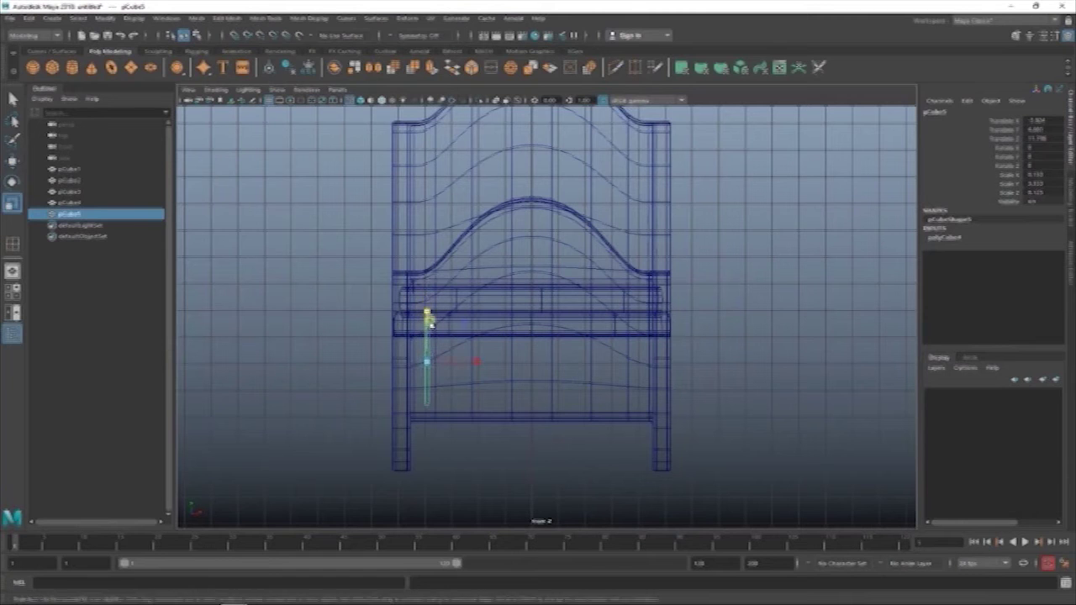
left_click(383, 285)
key("space")
key("space")
scroll(720, 281, "up", 5)
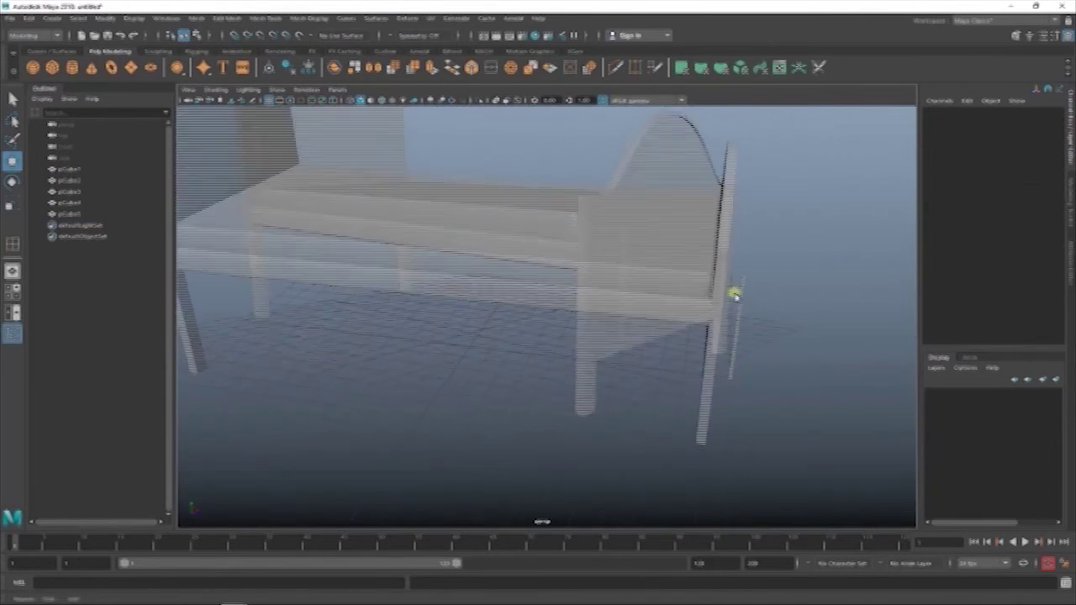
mouse_move(737, 295)
left_mouse_down("alt")
mouse_move(550, 216)
mouse_move(578, 288)
left_mouse_up("alt")
Step: Select the pCube5 slat and the row of slats across the headboard
left_click(598, 342)
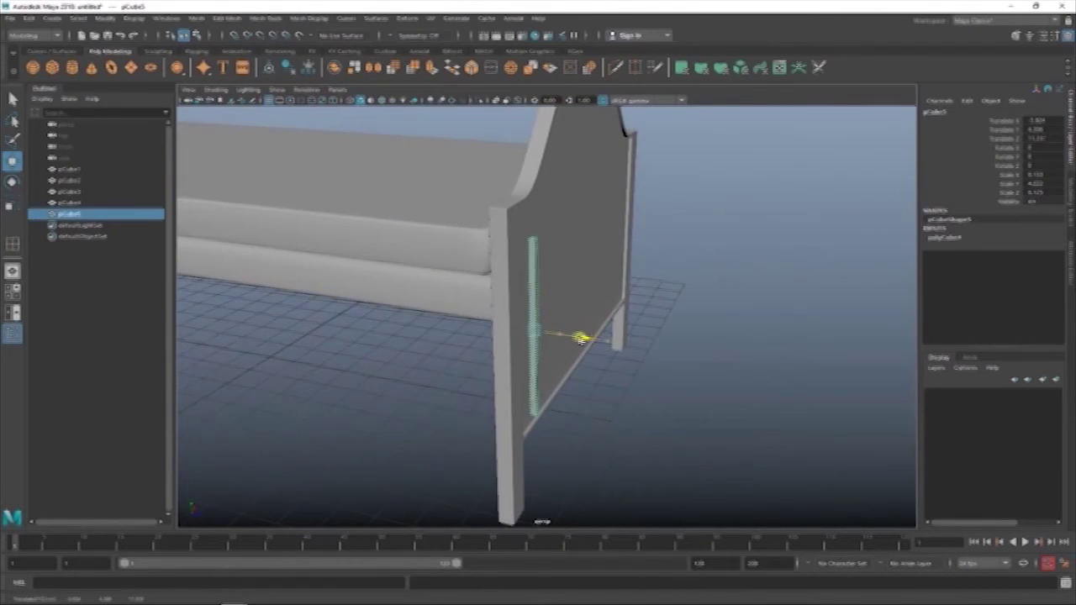
left_click(752, 283)
left_click_drag(752, 283, 464, 303, "alt")
left_click(443, 277)
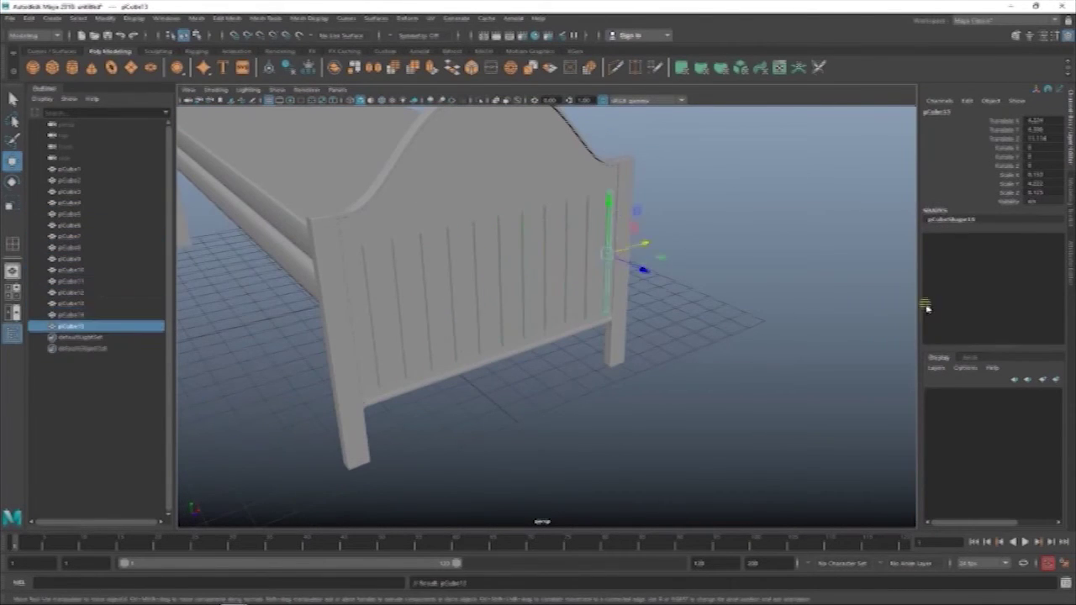
left_click_drag(836, 305, 788, 281, "alt")
left_click(788, 281)
left_click(366, 294)
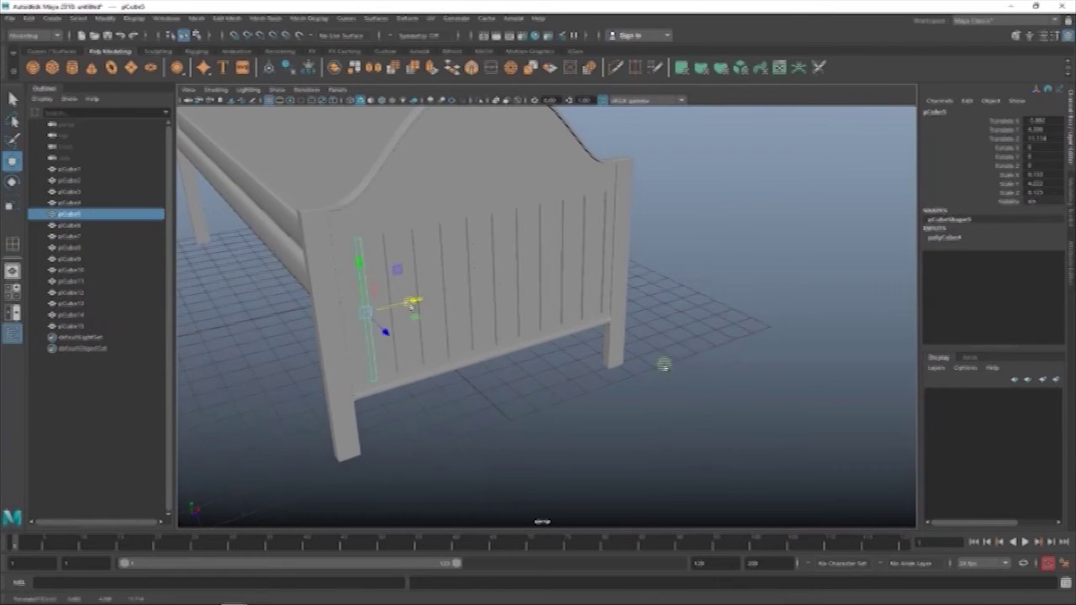
left_click(663, 365)
mouse_move(663, 365)
left_mouse_down("alt")
mouse_move(718, 257)
mouse_move(620, 232)
mouse_move(648, 364)
mouse_move(656, 348)
mouse_move(358, 305)
mouse_move(641, 258)
mouse_move(616, 398)
left_mouse_up("alt")
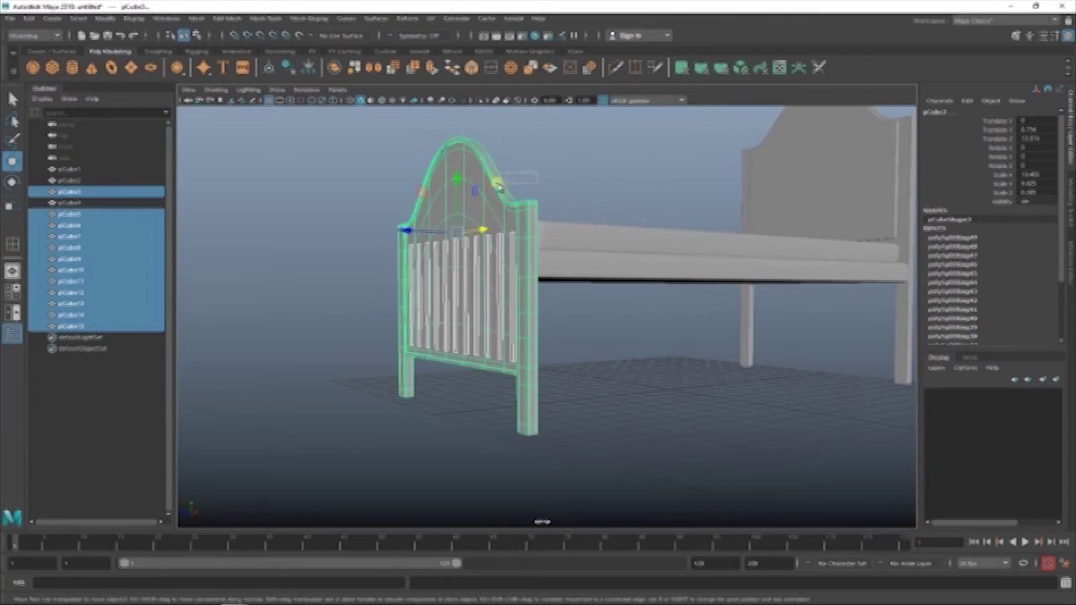
Step: Copy the slat set over to the footboard at the far post
left_click_drag(499, 185, 487, 186)
key("space")
key("space")
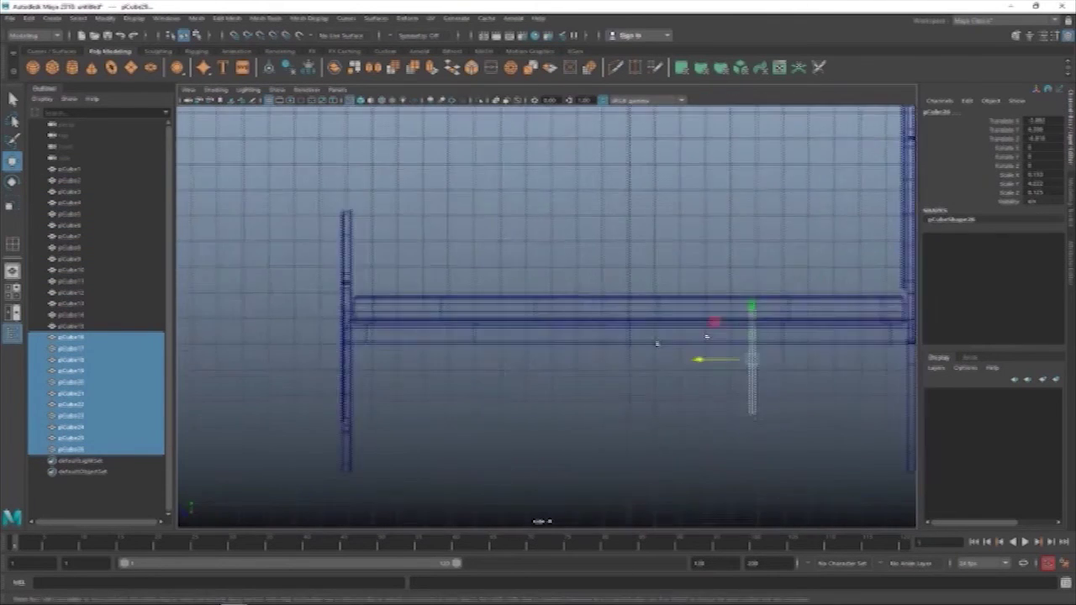
scroll(528, 385, "up", 5)
middle_click_drag(697, 334, 630, 442, "alt")
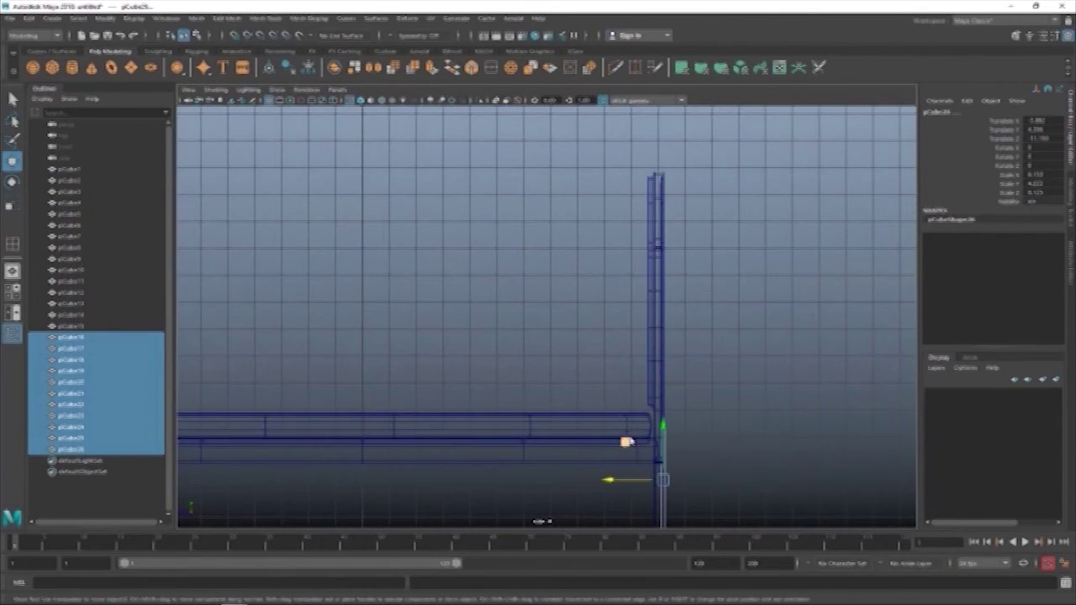
key("space")
key("space")
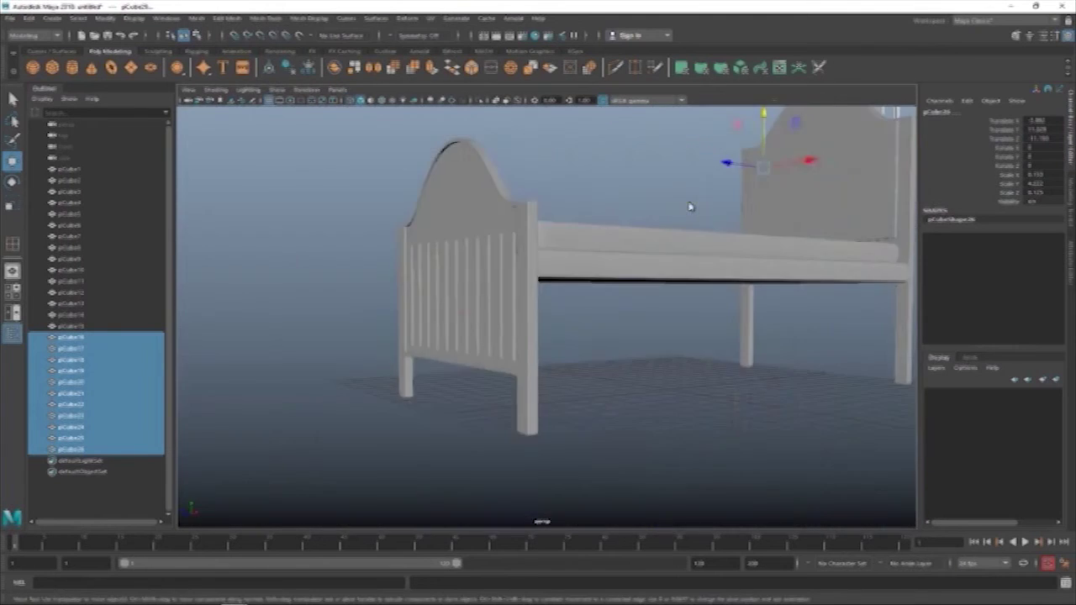
mouse_move(689, 205)
left_mouse_down("alt")
mouse_move(610, 224)
mouse_move(565, 286)
left_mouse_up("alt")
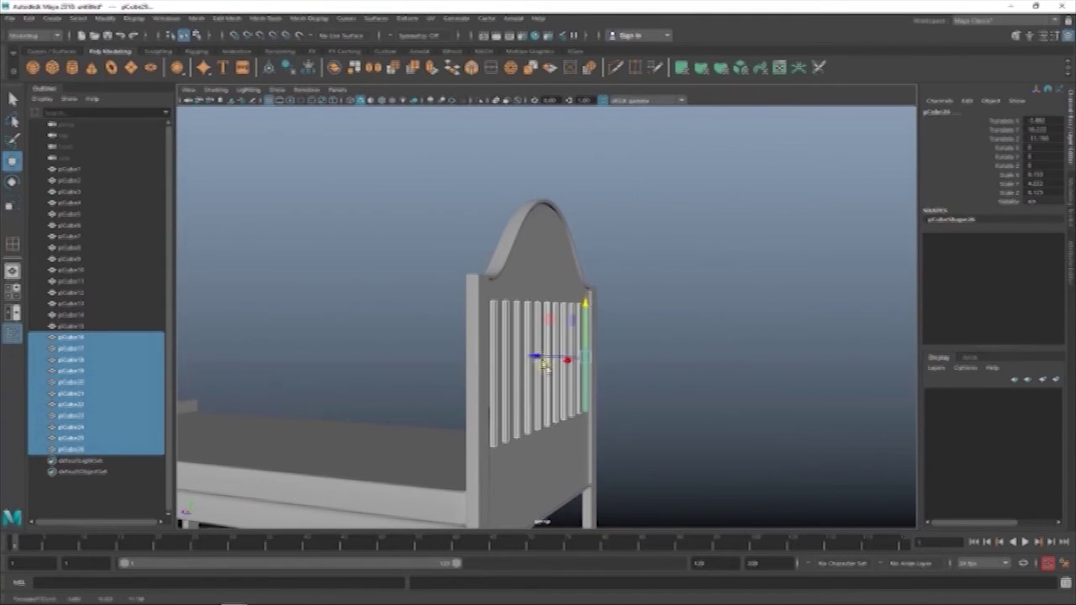
left_click(701, 295)
mouse_move(702, 295)
left_mouse_down("alt")
mouse_move(442, 348)
mouse_move(471, 411)
mouse_move(631, 431)
left_mouse_up("alt")
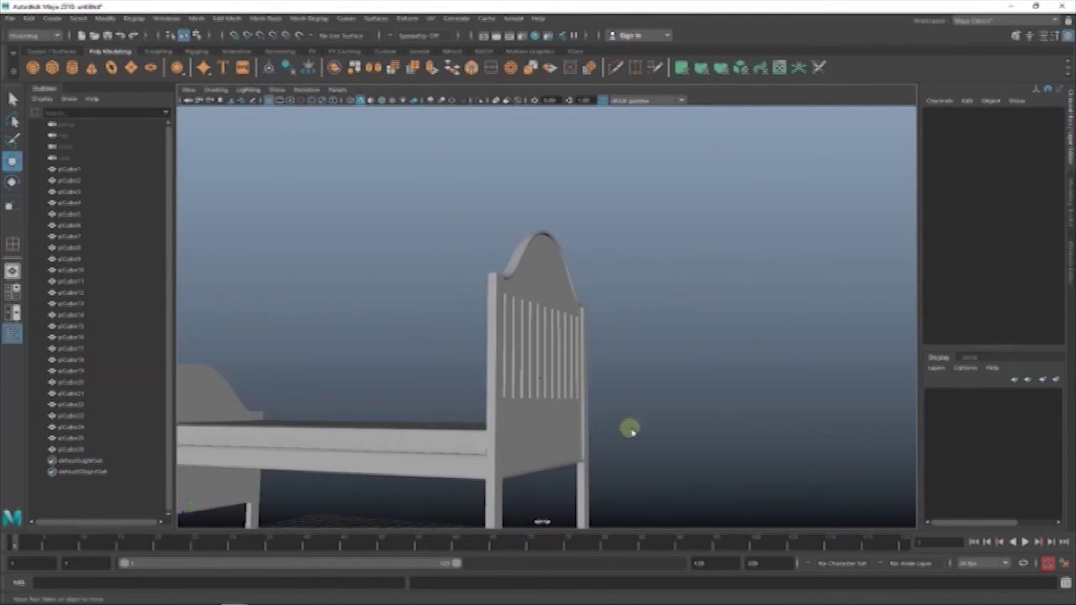
Step: Move the footboard slats' top vertices so the slats reach up to the arch
left_click_drag(276, 393, 209, 314)
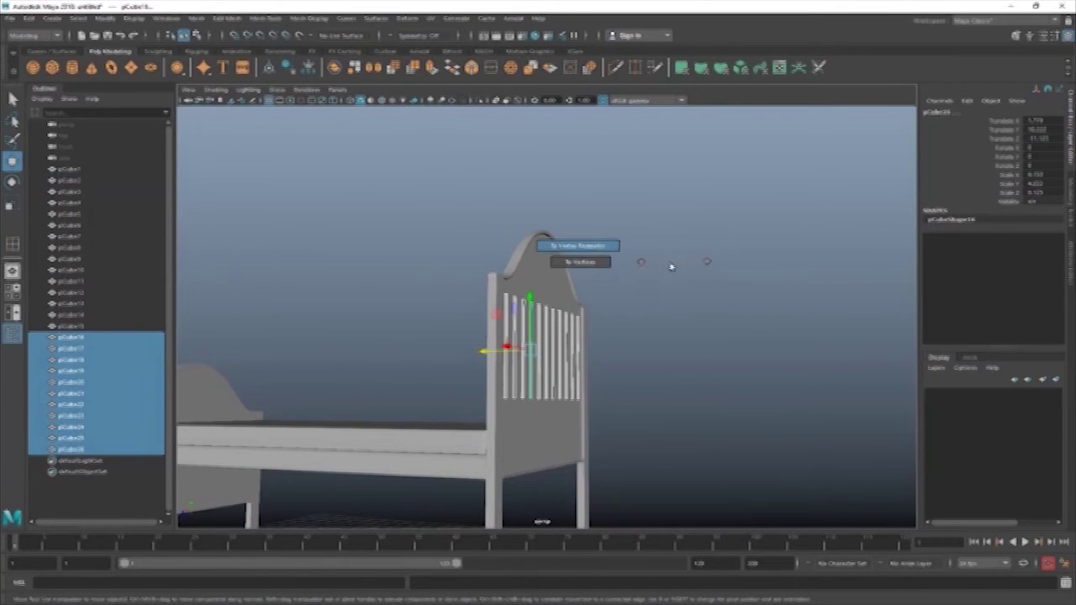
right_click_drag(710, 265, 664, 454, "shift")
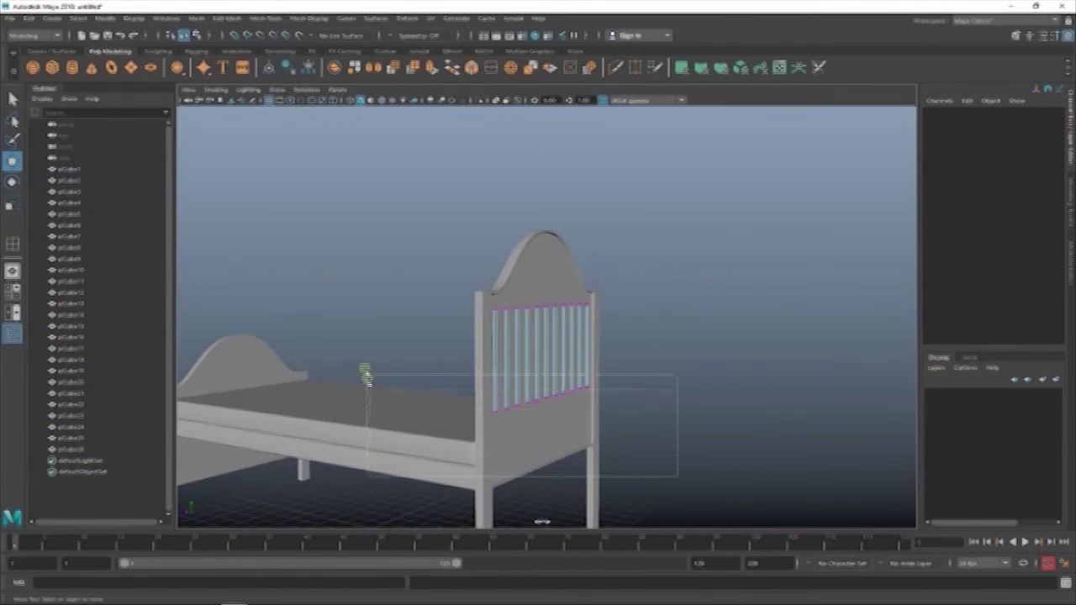
key("space")
key("space")
key("space")
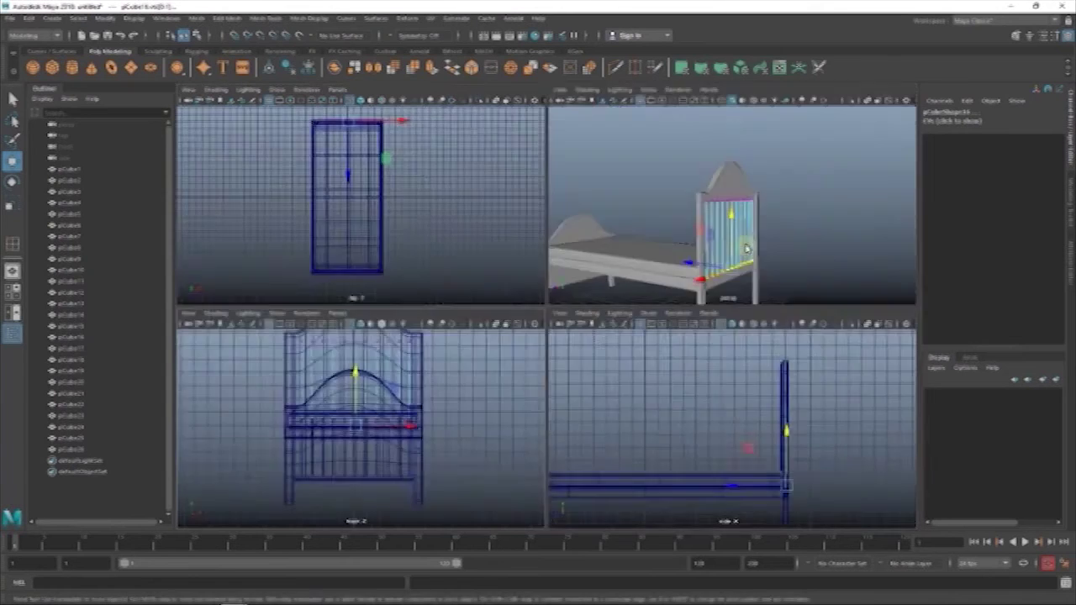
key("space")
left_click_drag(709, 367, 552, 372, "alt")
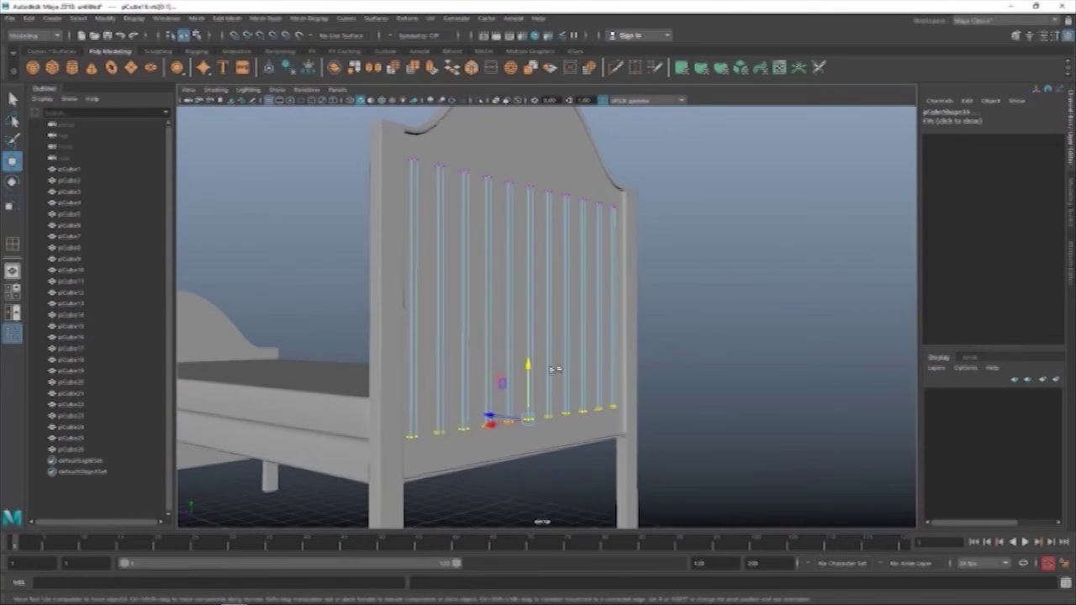
right_click_drag(612, 264, 699, 233, "shift")
scroll(697, 243, "down", 3)
mouse_move(759, 224)
left_mouse_down("alt")
mouse_move(604, 232)
mouse_move(668, 373)
mouse_move(480, 333)
mouse_move(566, 400)
mouse_move(571, 356)
mouse_move(502, 401)
mouse_move(514, 399)
mouse_move(550, 449)
mouse_move(511, 385)
left_mouse_up("alt")
Step: Create a polygon sphere near the posts and scale it down to 0.571
right_click(511, 385, "shift")
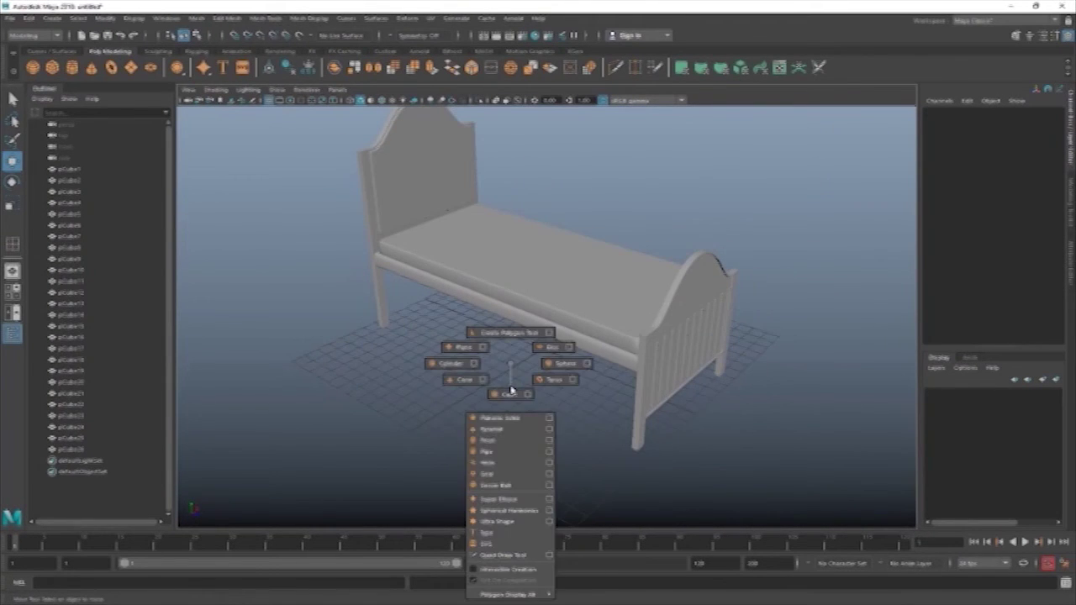
left_click(565, 363)
left_click_drag(540, 348, 636, 377)
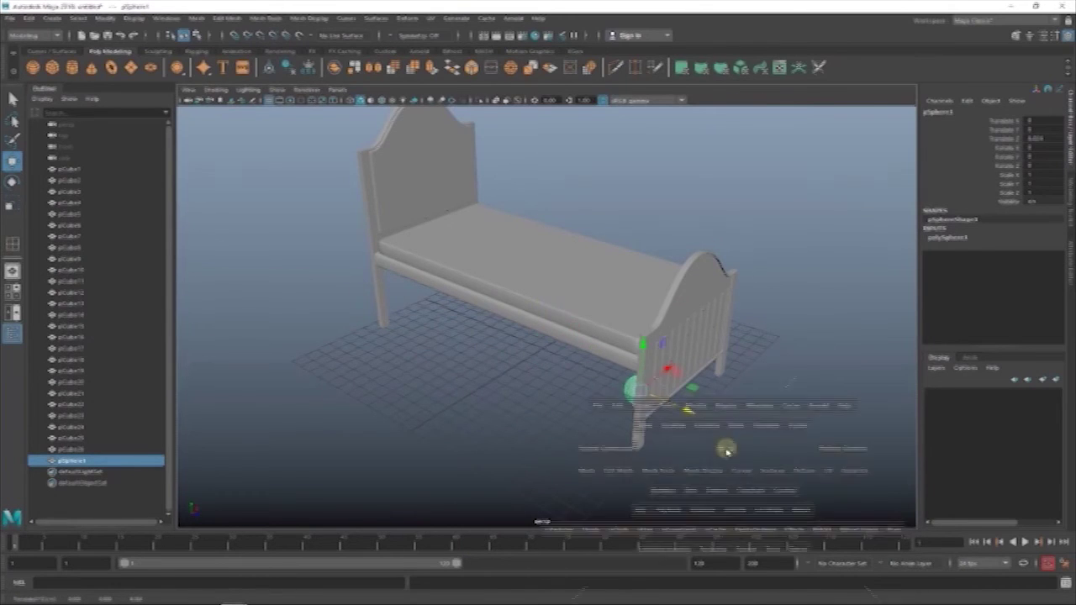
key("space")
left_click_drag(359, 484, 359, 364)
middle_click_drag(359, 364, 380, 402, "alt")
left_click_drag(395, 423, 331, 423)
left_click(949, 238)
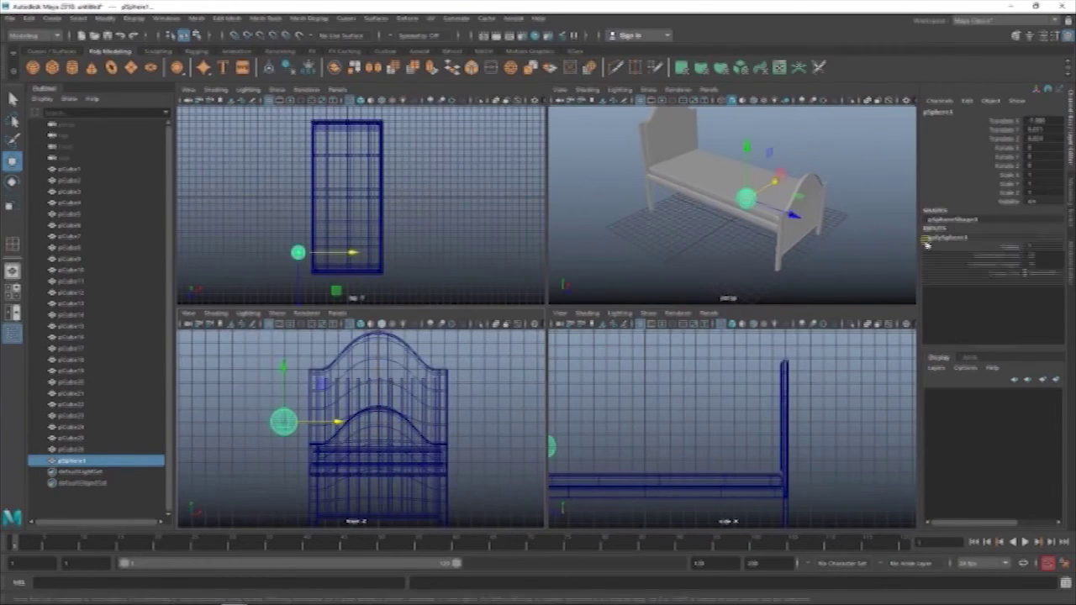
left_click(1057, 259)
Step: Place the sphere on top of the footboard post using front and perspective views
left_click(489, 443)
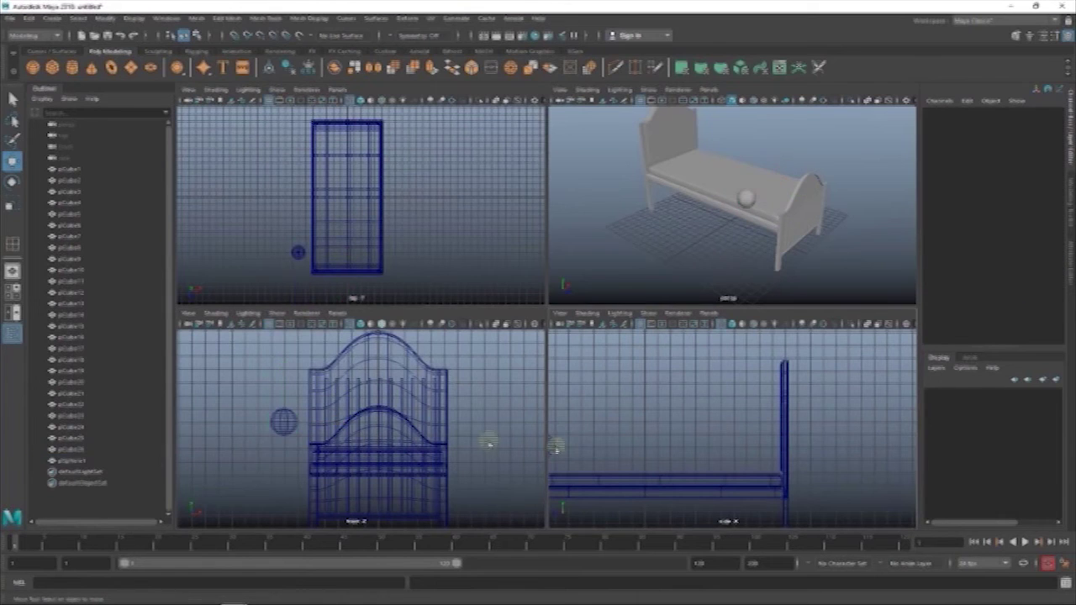
left_click(273, 417)
key("f")
key("space")
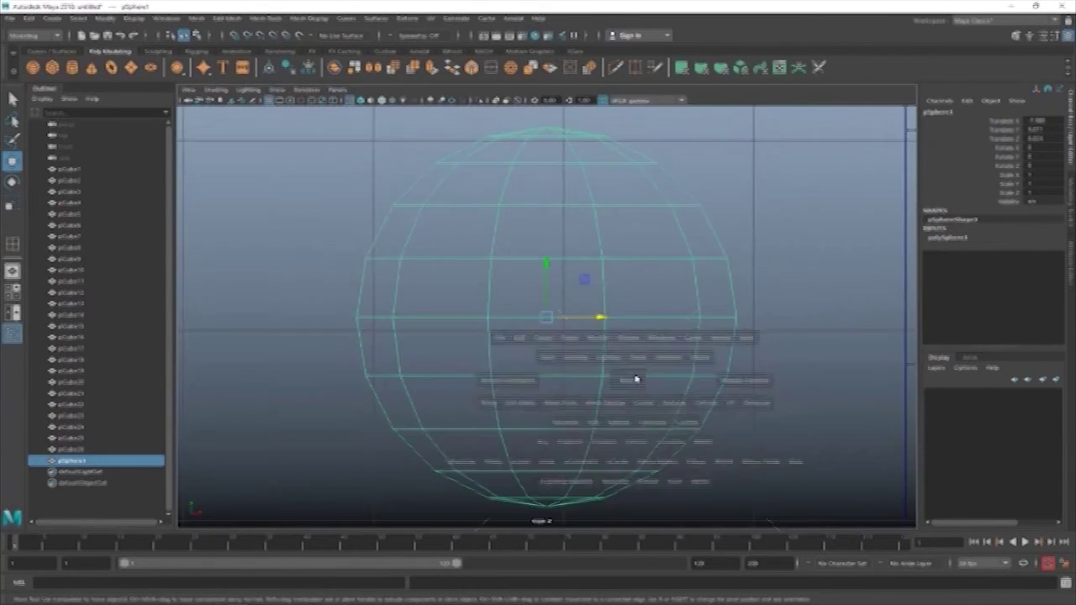
scroll(549, 389, "down", 5)
scroll(549, 389, "up", 3)
left_click_drag(490, 317, 552, 391)
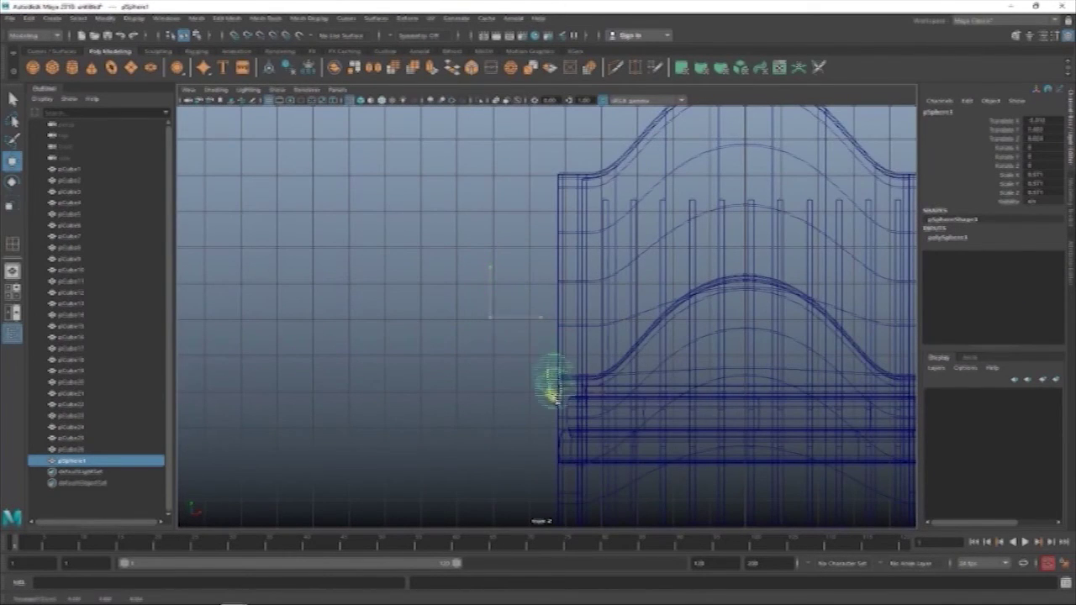
key("space")
key("space")
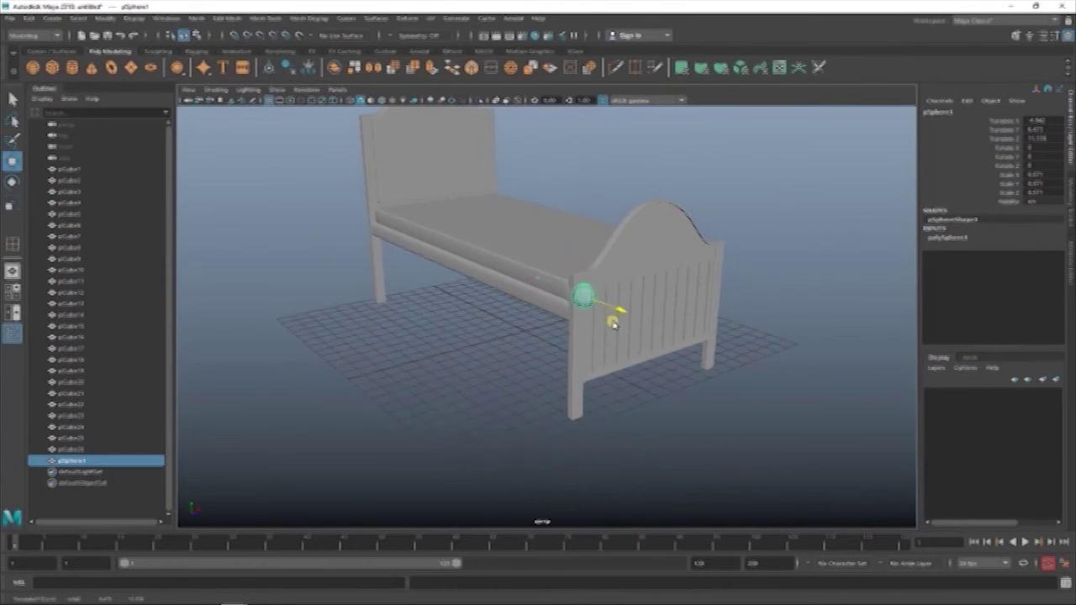
key("f")
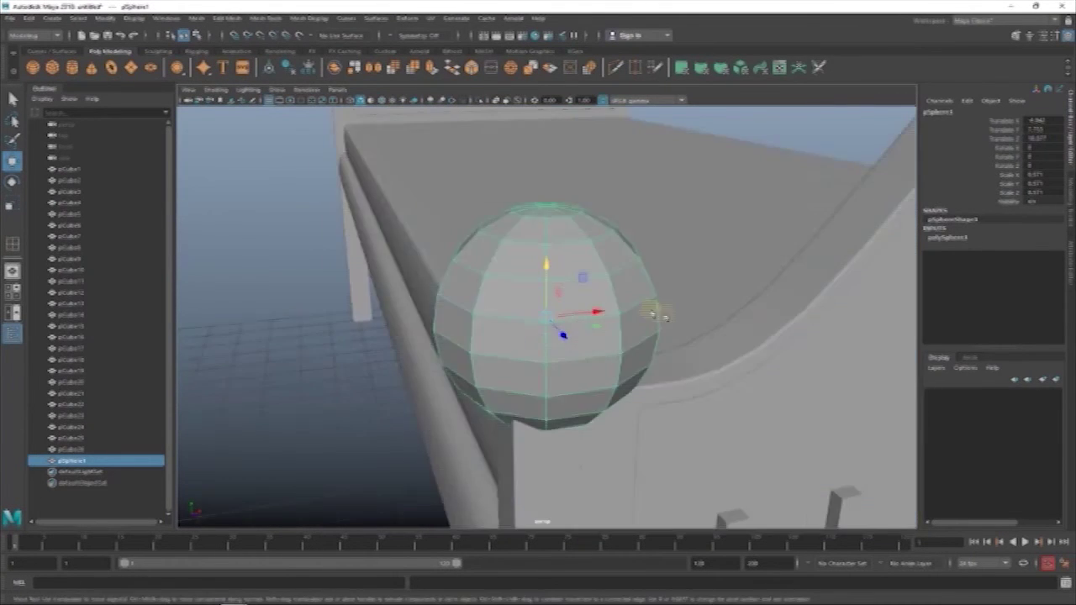
mouse_move(560, 266)
left_mouse_down()
mouse_move(559, 234)
mouse_move(408, 228)
left_mouse_up()
Step: Select the lower faces of the sphere
key("space")
key("space")
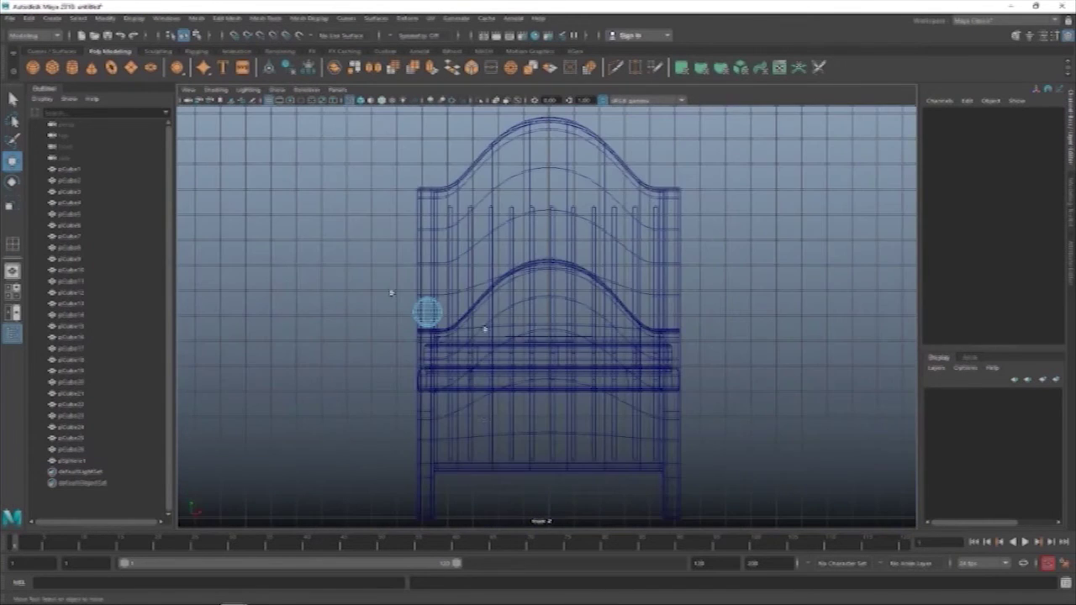
scroll(391, 293, "up", 5)
scroll(295, 343, "up", 5)
left_click_drag(630, 406, 349, 282)
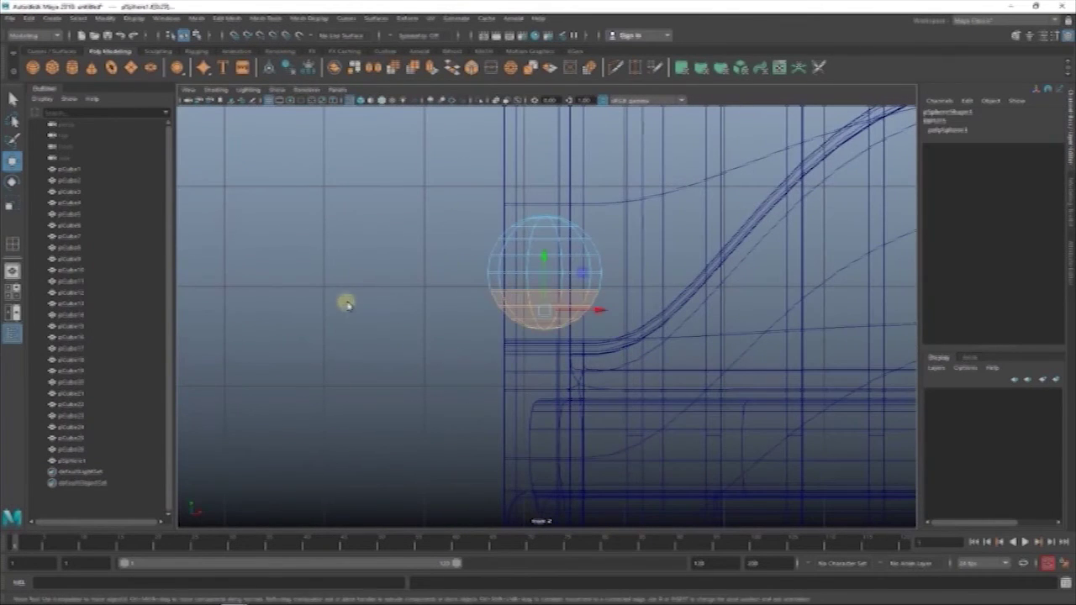
Step: Delete the sphere's lower faces and extrude its open border edges into a neck
key("Delete")
double_click(550, 286)
key("ctrl+e")
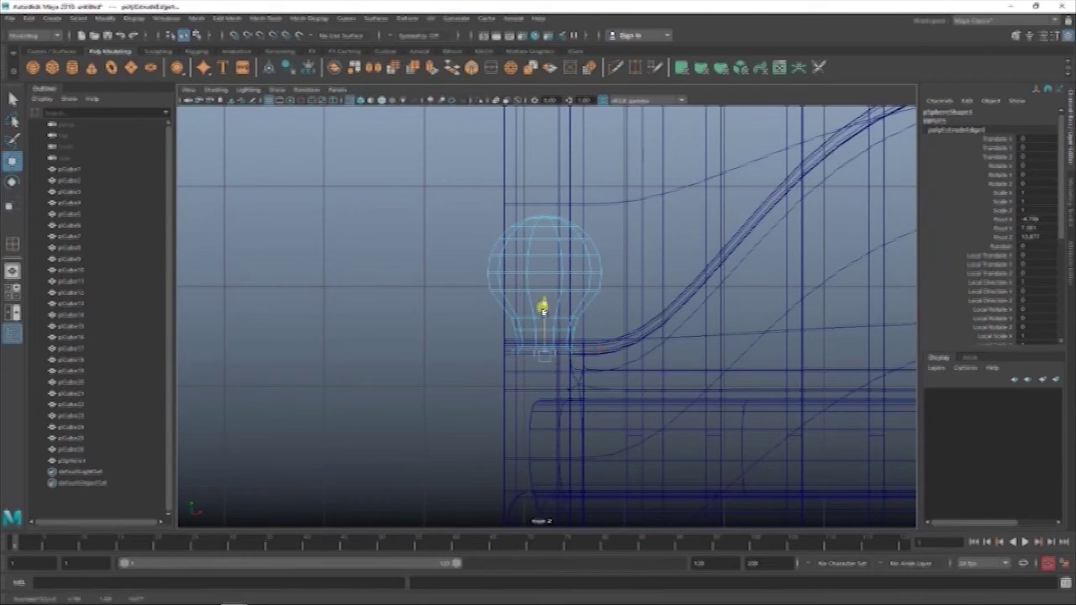
Step: Shrink the whole finial slightly to fit the post
right_click_drag(380, 260, 383, 228)
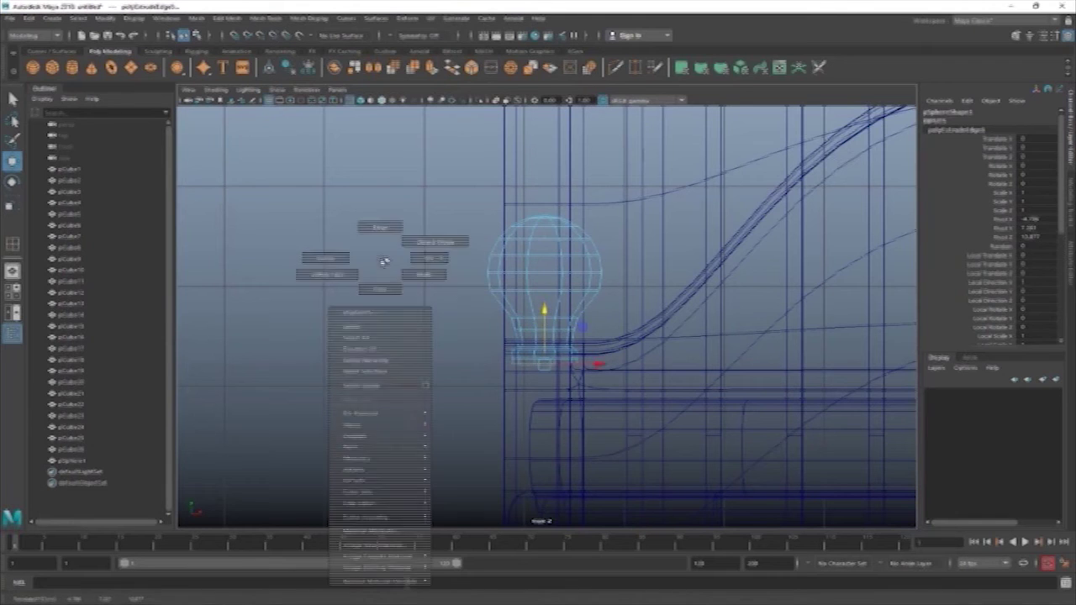
key("space")
key("space")
mouse_move(610, 270)
left_mouse_down("alt")
mouse_move(673, 348)
mouse_move(547, 218)
left_mouse_up("alt")
left_click_drag(562, 280, 594, 271)
key("w")
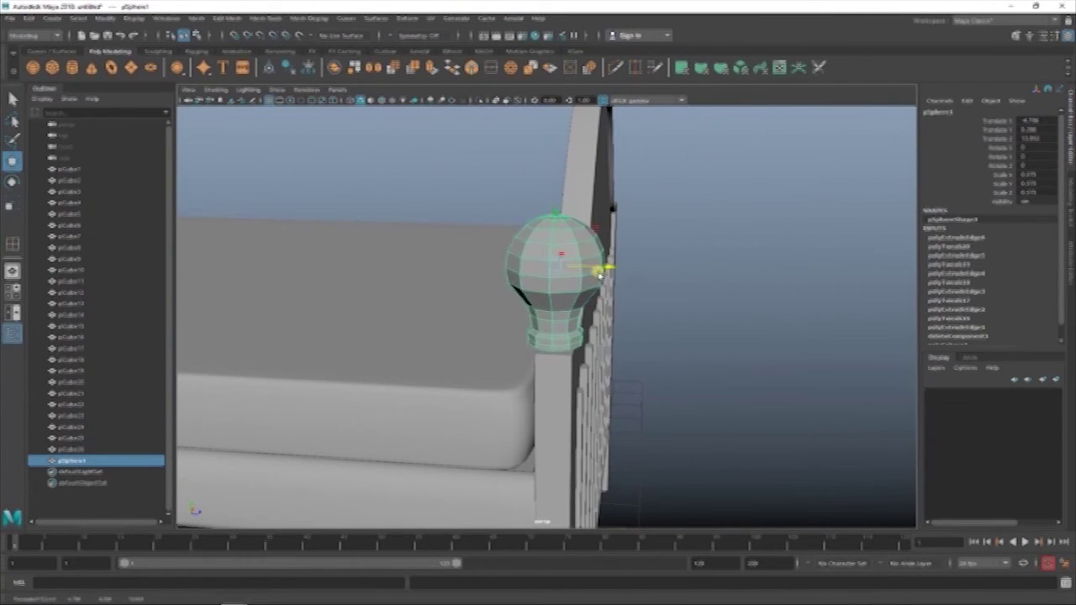
left_click_drag(531, 309, 641, 325, "alt")
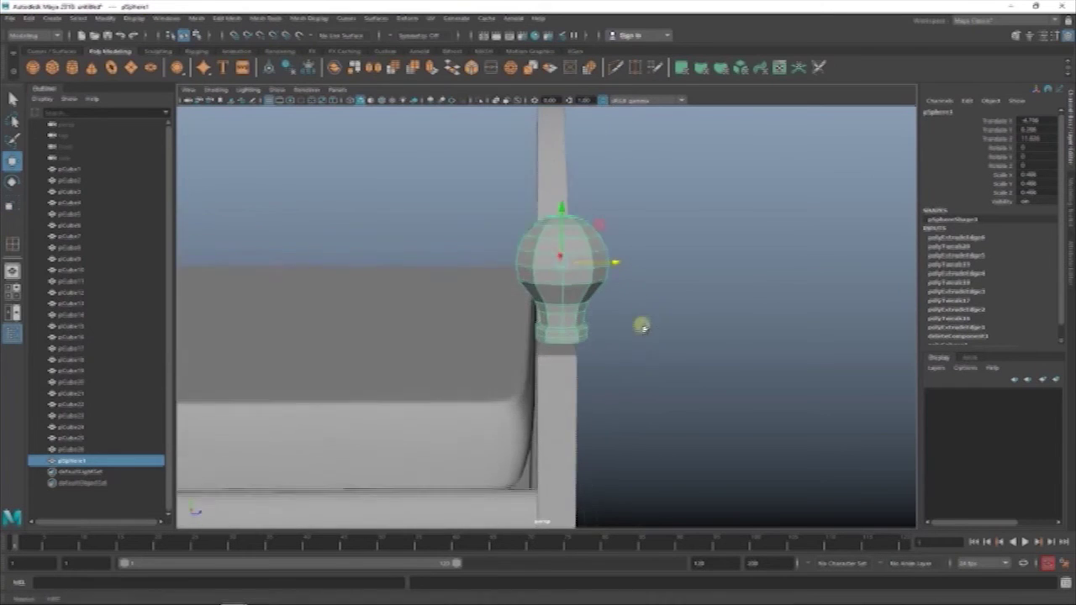
Step: Adjust the bulb's scale and position on the post in side and perspective views
key("space")
key("space")
scroll(647, 454, "up", 3)
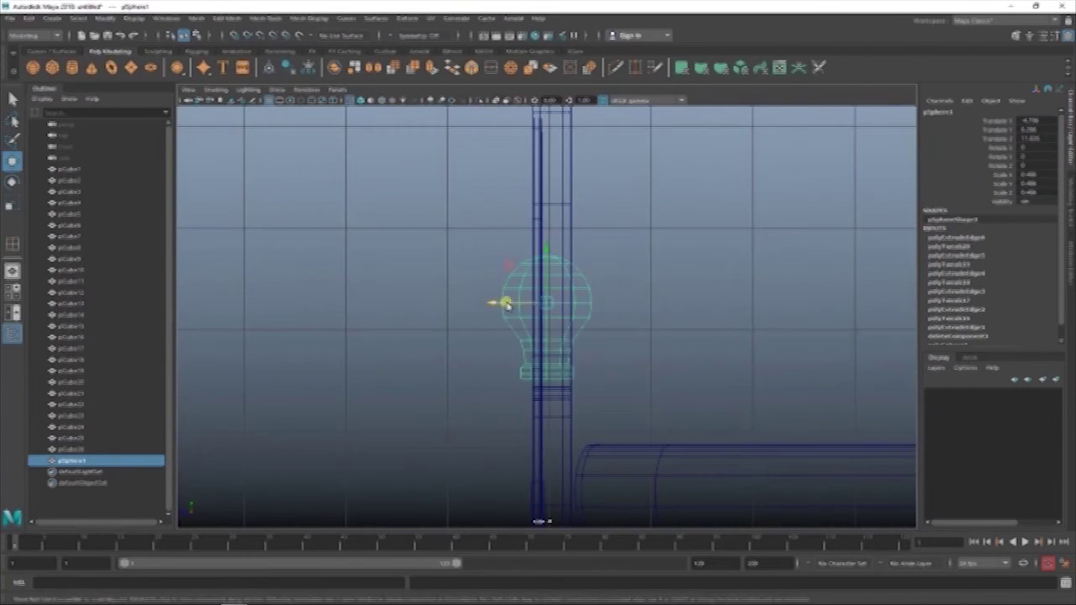
key("space")
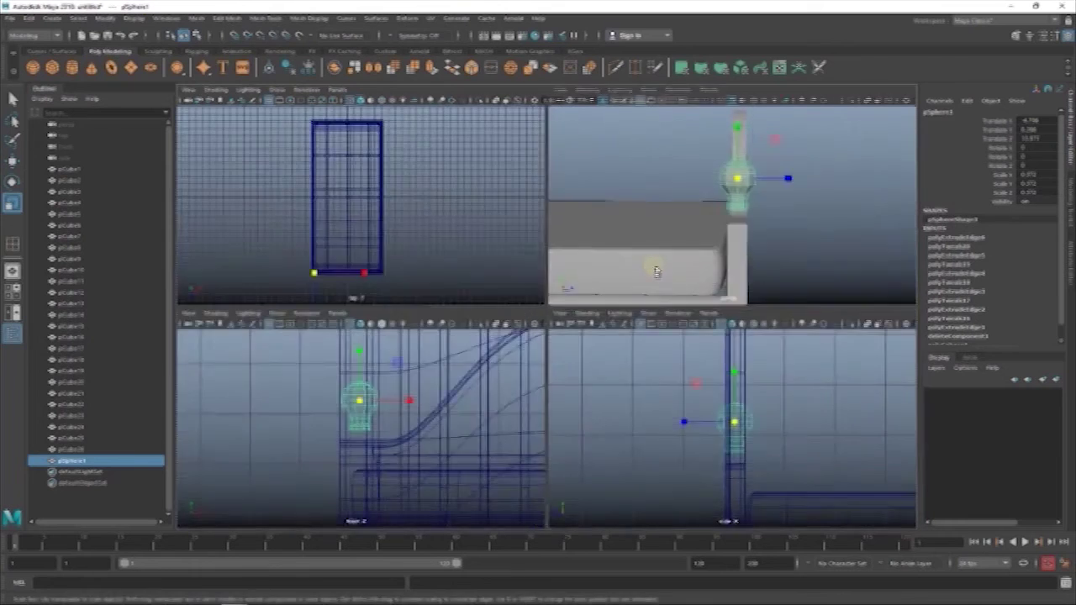
key("space")
key("r")
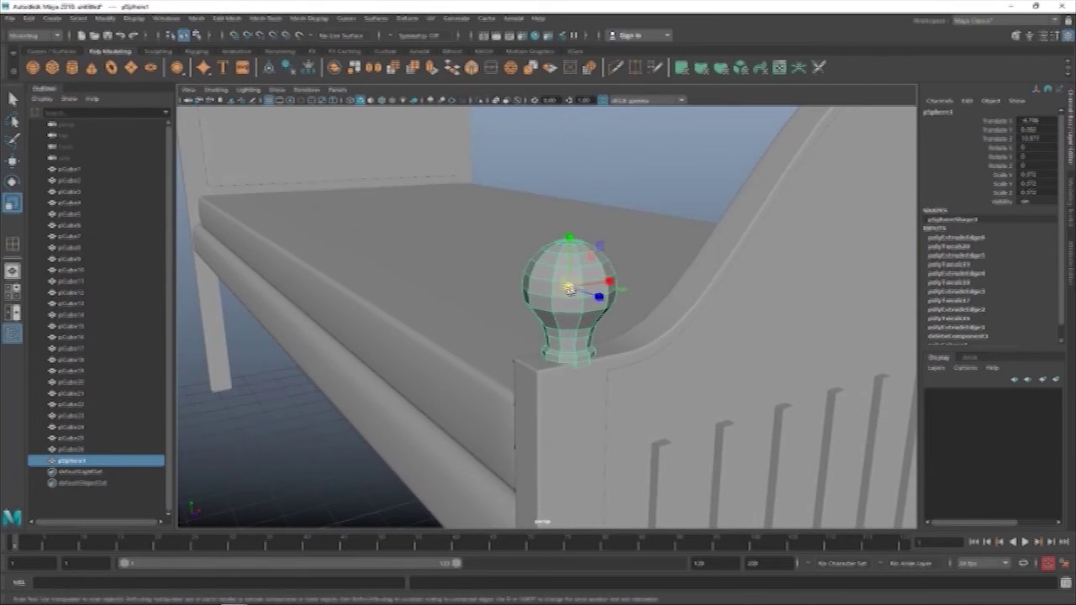
key("w")
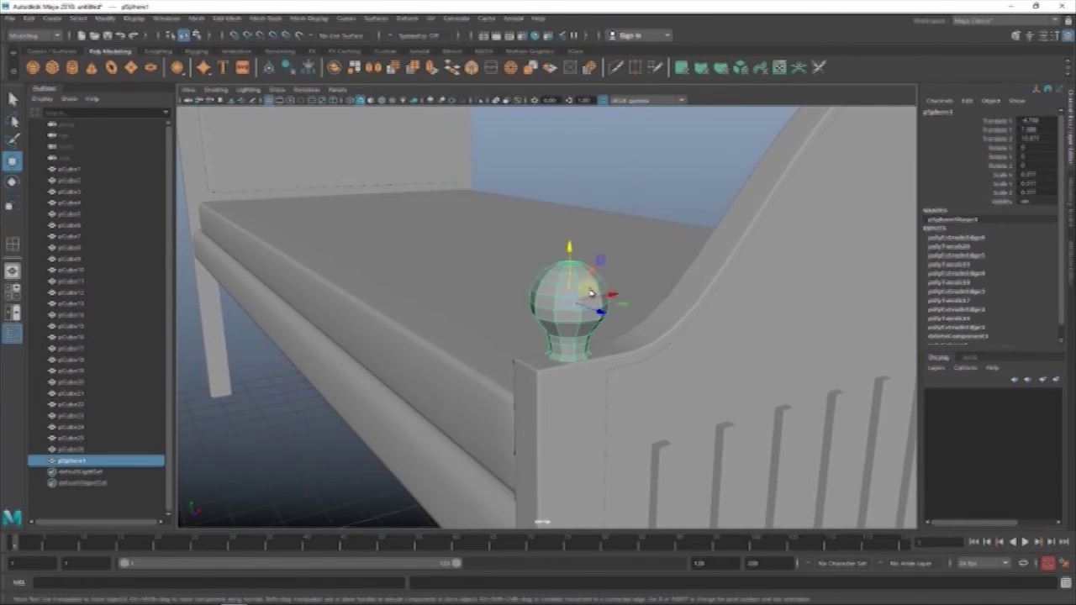
scroll(632, 211, "down", 5)
scroll(557, 257, "up", 5)
left_click_drag(558, 257, 593, 156, "alt")
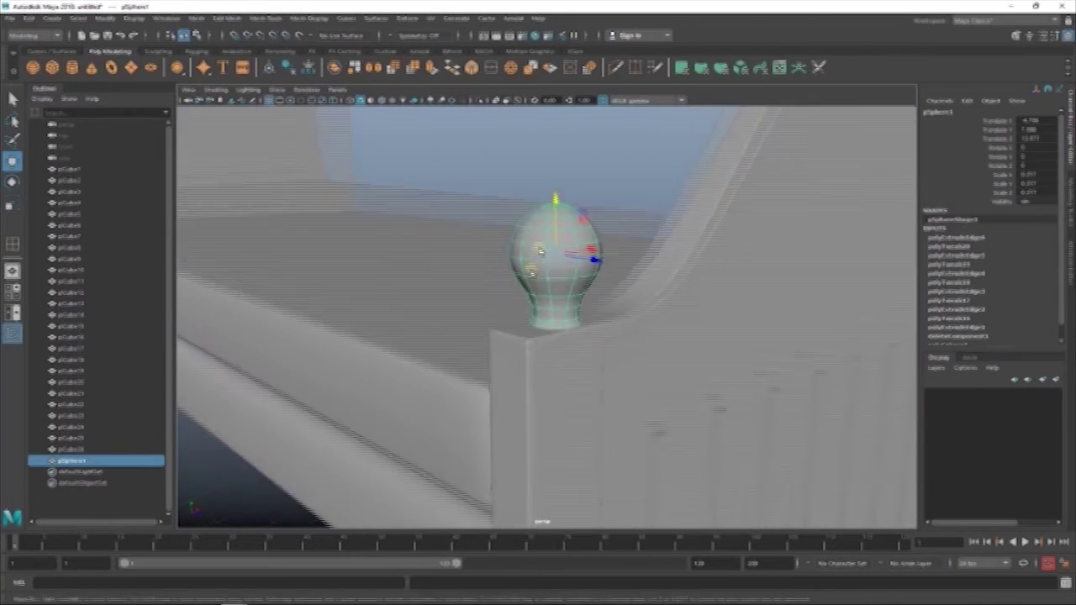
Step: Insert three edge loops near the bulb base and preview it smoothed
right_click(592, 156)
left_click(636, 137)
scroll(629, 452, "up", 5)
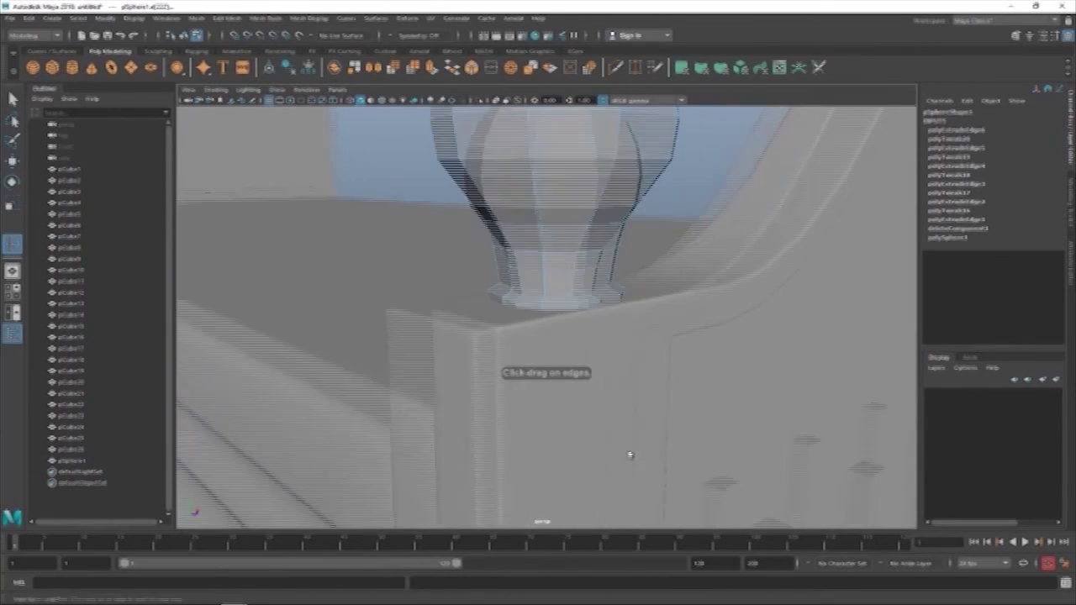
left_click(587, 307)
left_click(583, 301)
left_click(584, 299)
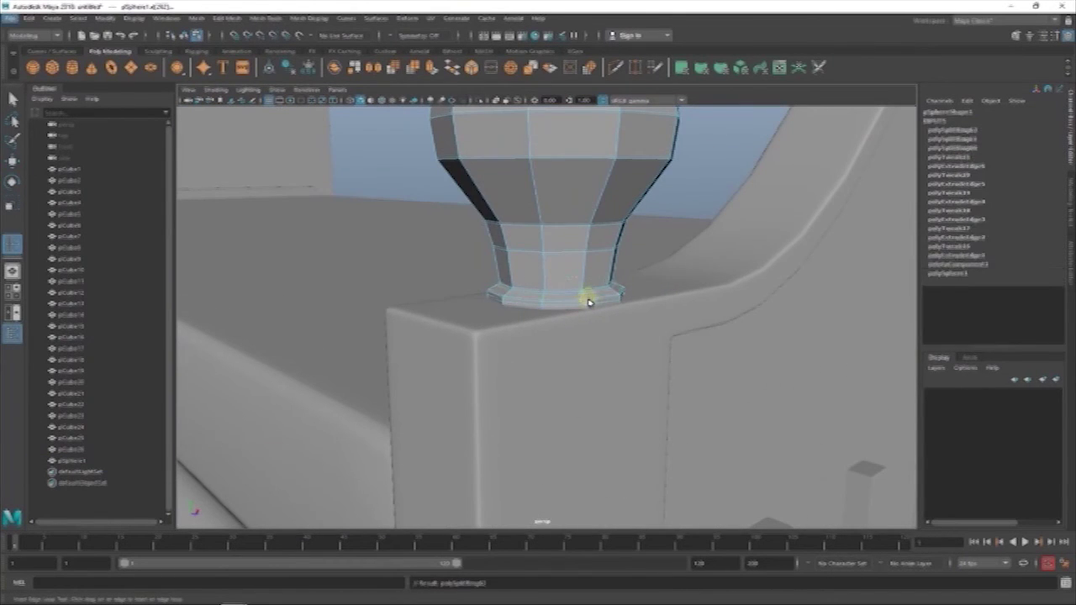
key("3")
scroll(589, 302, "down", 5)
key("w")
left_click(656, 173)
Step: Duplicate the finial and move the copy onto the opposite footboard post
left_click_drag(656, 173, 524, 298, "alt")
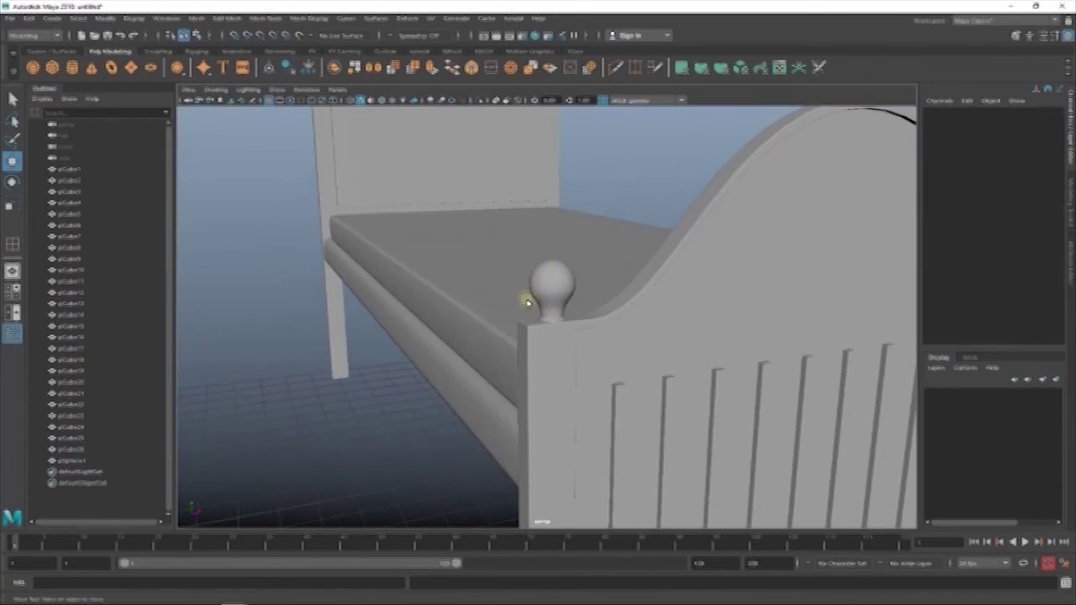
left_click(542, 298)
scroll(617, 209, "down", 4)
left_click_drag(617, 209, 589, 319, "alt")
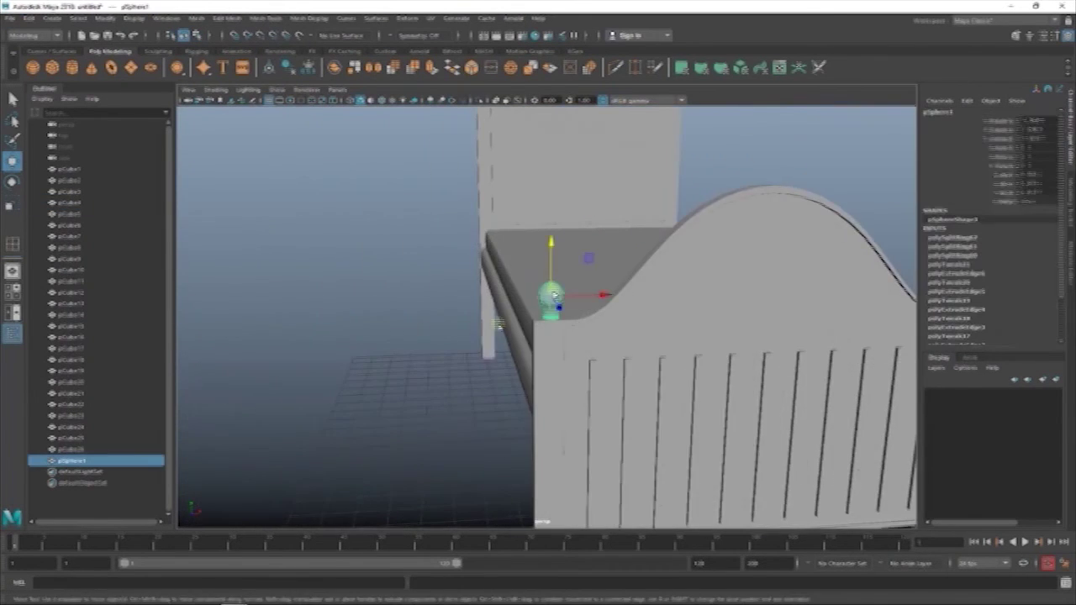
key("4")
scroll(607, 367, "down", 4)
scroll(745, 427, "down", 1)
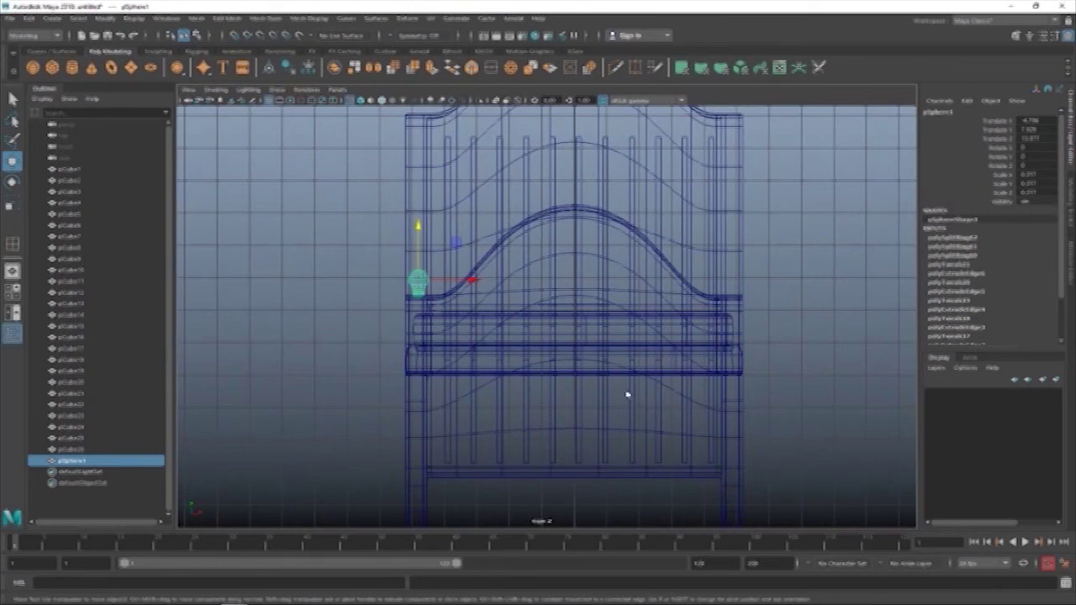
key("ctrl+d")
left_click_drag(458, 281, 829, 286)
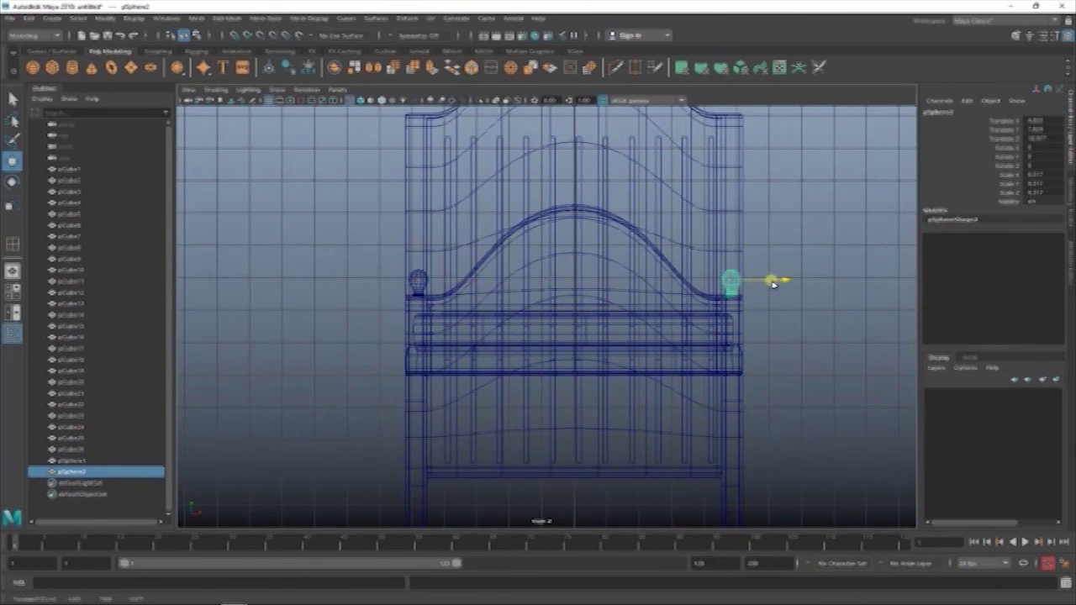
Step: Duplicate the finial pair and move it onto the headboard posts in side view
key("ctrl+d")
middle_click_drag(415, 278, 446, 251, "alt")
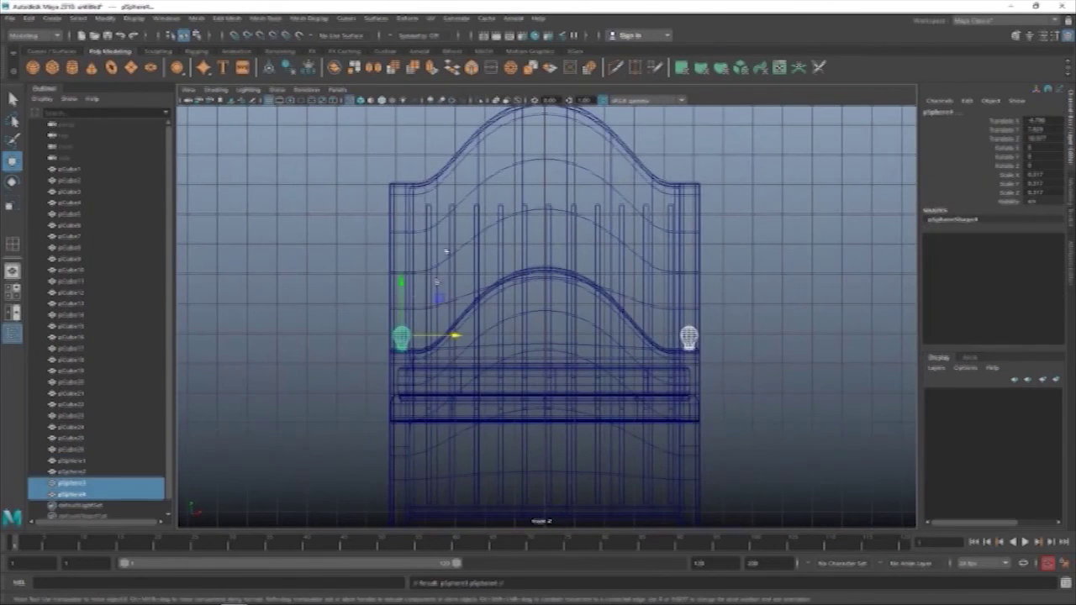
left_click(446, 251)
key("space")
key("space")
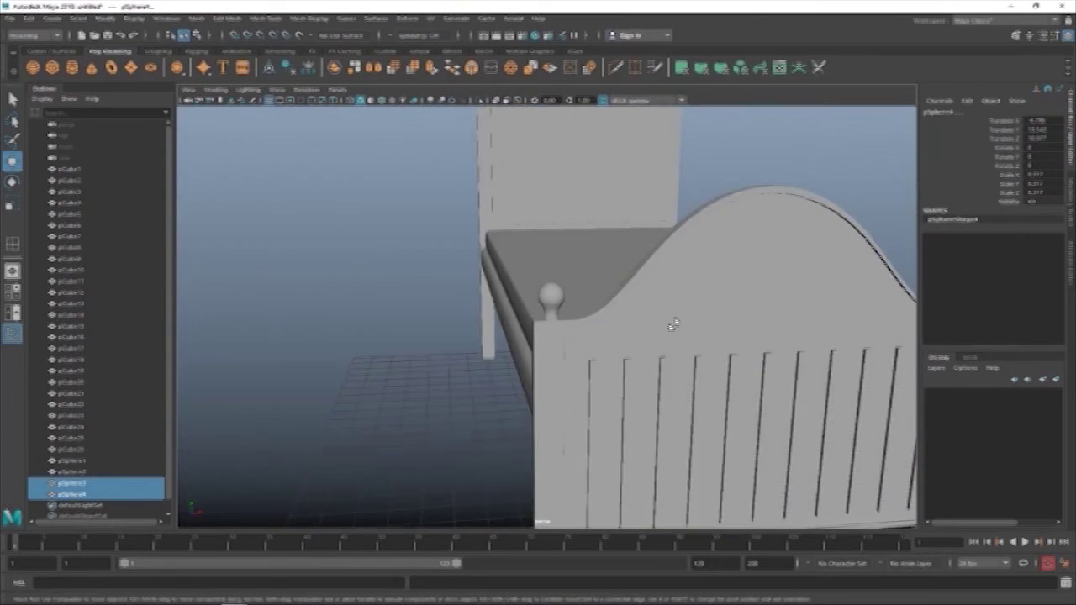
key("space")
key("space")
left_click_drag(286, 223, 731, 240)
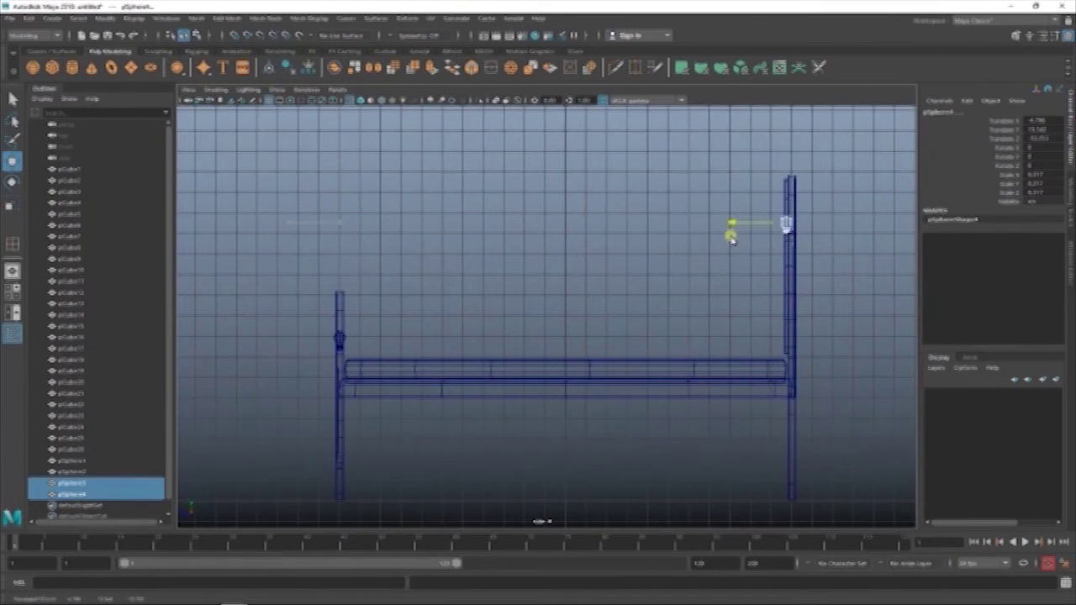
key("f")
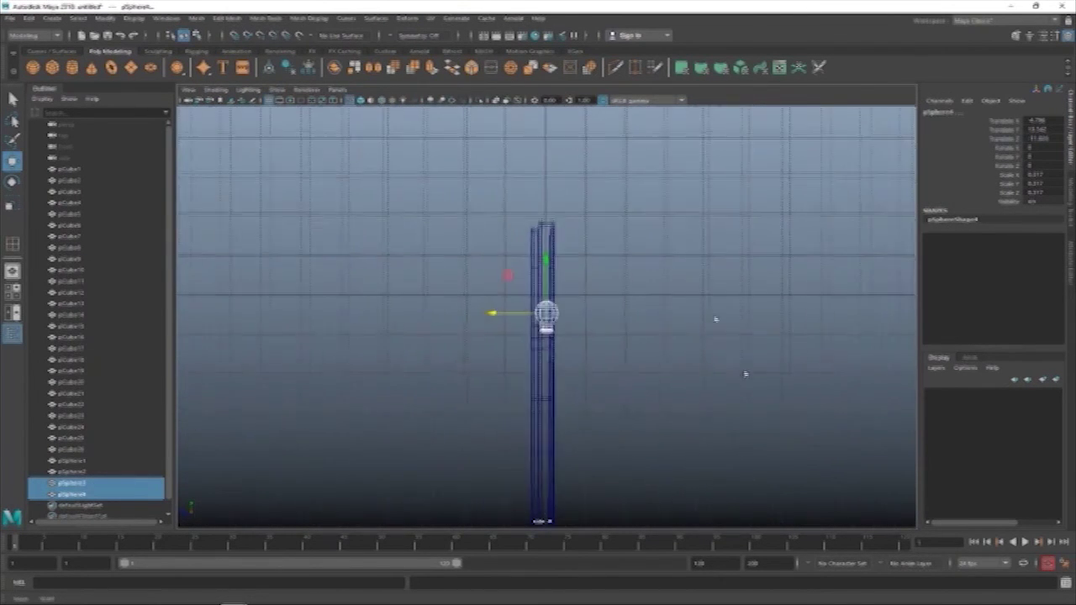
key("space")
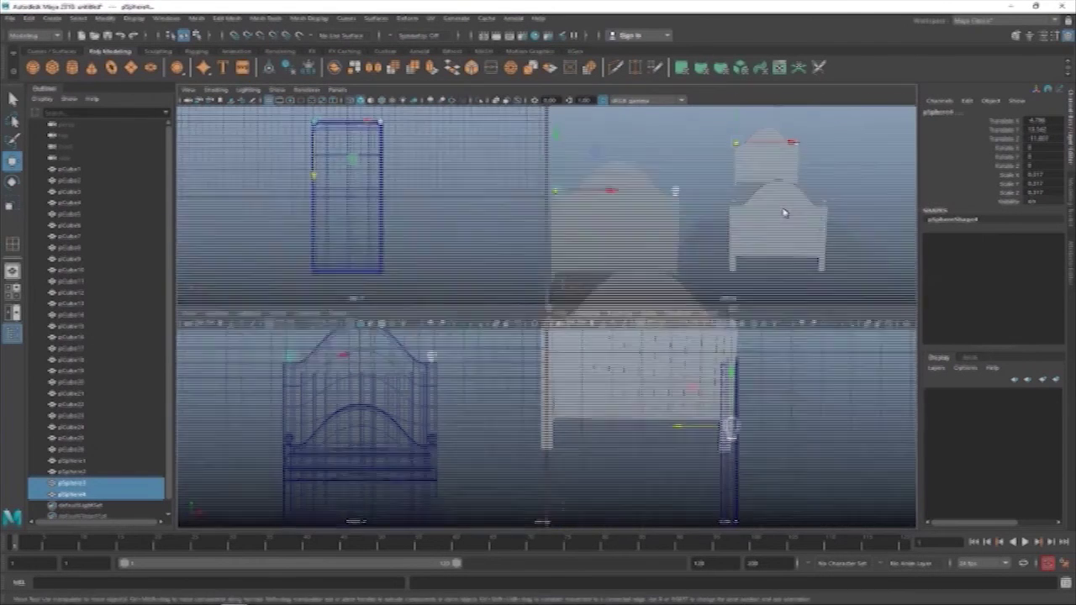
key("space")
Step: Frame the whole bed in a three-quarter view to check all four finials
mouse_move(749, 228)
left_mouse_down("alt")
mouse_move(701, 305)
mouse_move(658, 317)
left_mouse_up("alt")
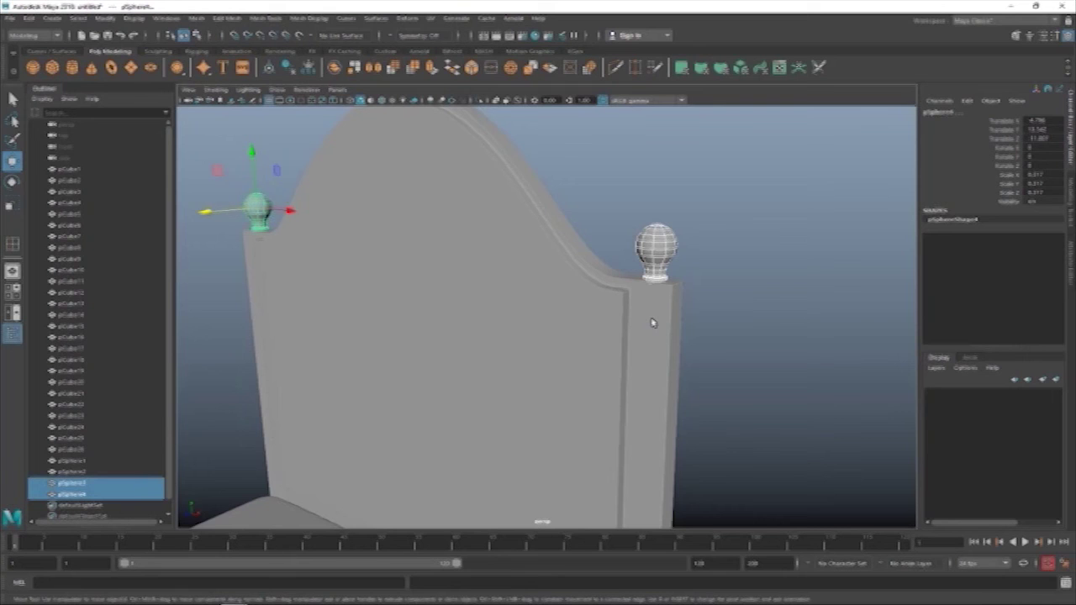
left_click_drag(320, 201, 767, 212, "alt")
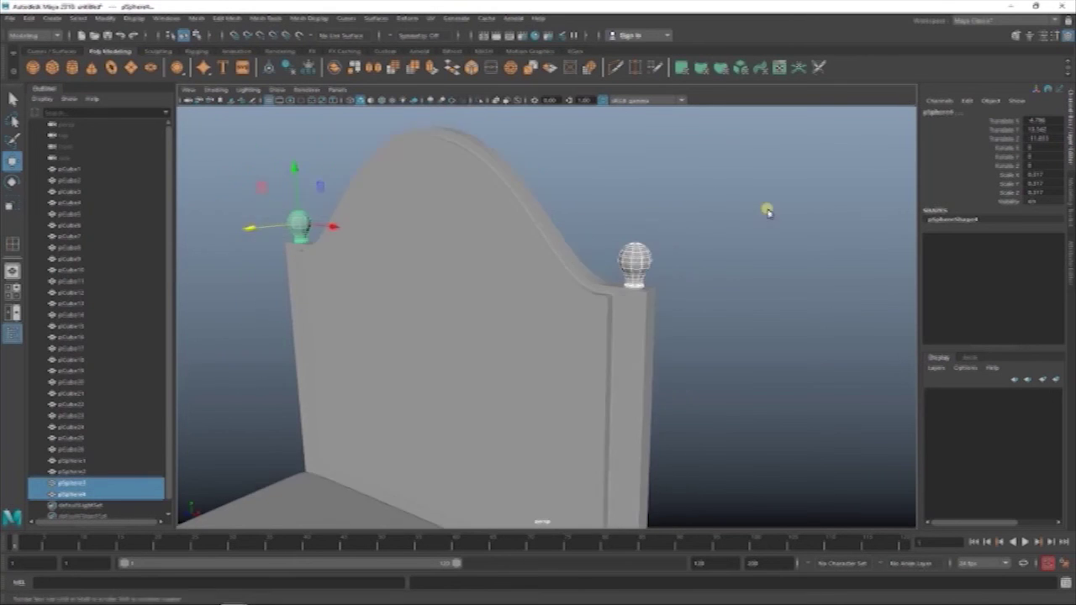
right_click(620, 180)
left_click(644, 201)
key("a")
mouse_move(644, 241)
left_mouse_down("alt")
mouse_move(408, 329)
mouse_move(521, 307)
mouse_move(507, 303)
mouse_move(478, 372)
left_mouse_up("alt")
Step: Create a polygon plane and scale it up into a large floor
right_click_drag(478, 388, 499, 375, "shift")
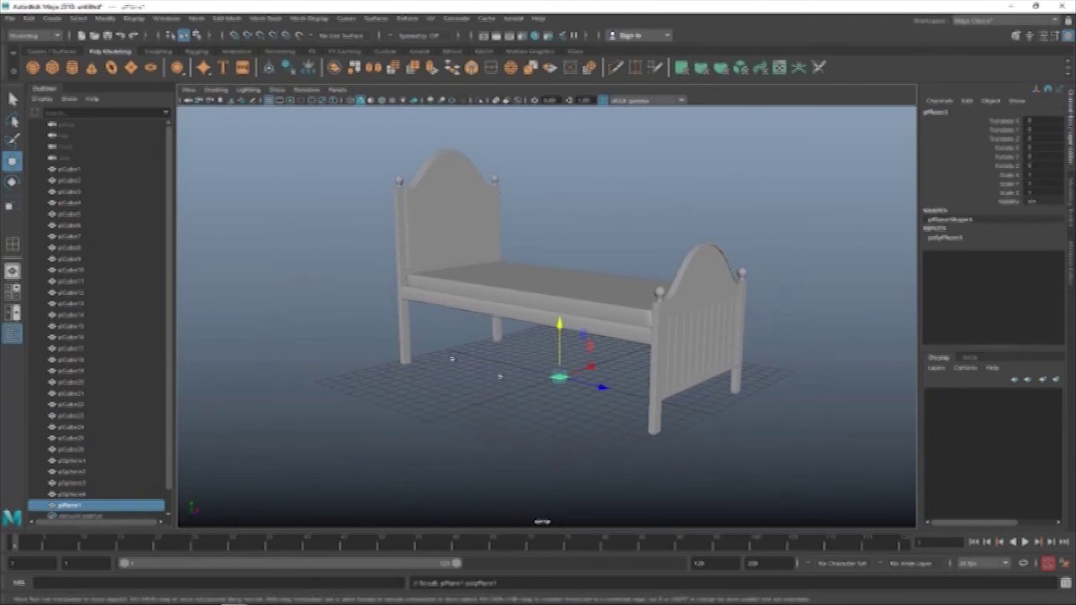
key("r")
left_click_drag(559, 377, 800, 247)
Step: Duplicate the floor, rotate it upright and push it behind the bed as a wall
key("ctrl+d")
key("e")
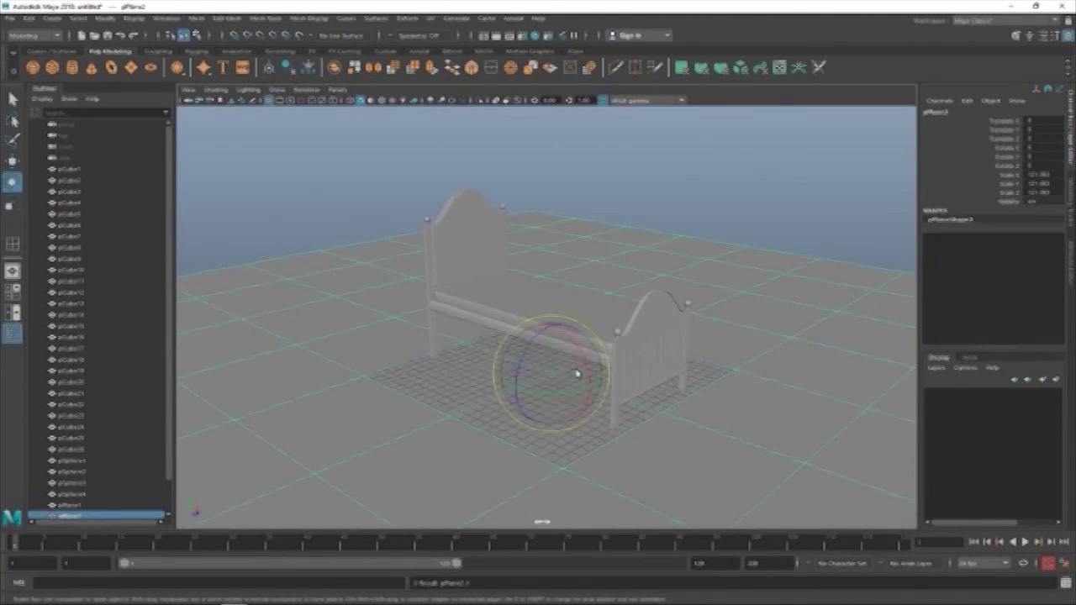
left_click_drag(577, 374, 606, 434)
mouse_move(586, 368)
left_mouse_down("alt")
mouse_move(421, 320)
mouse_move(663, 480)
mouse_move(841, 372)
left_mouse_up("alt")
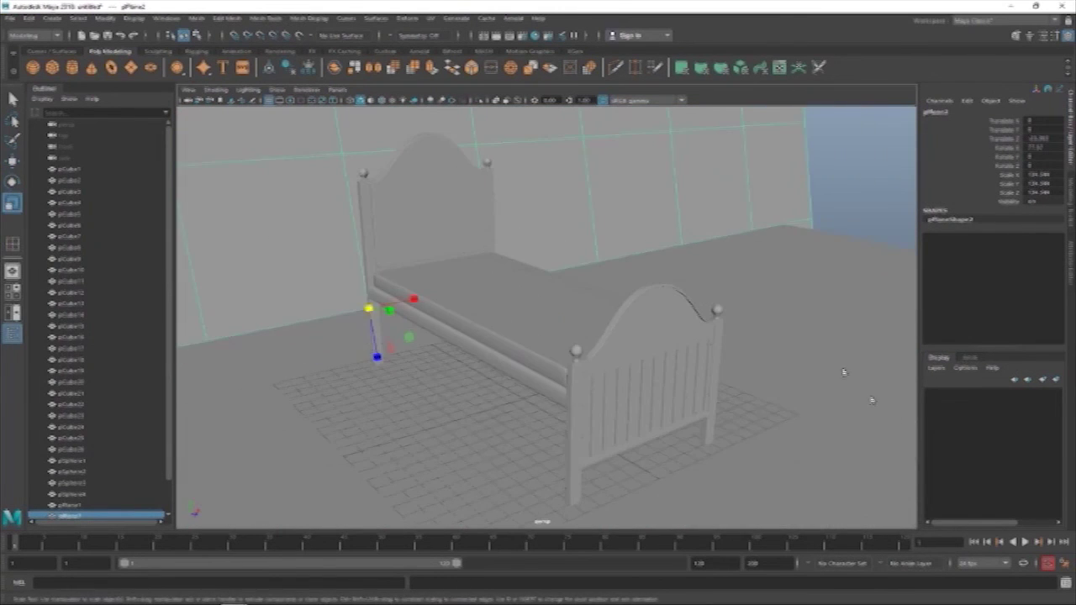
Step: Review the floor and wall planes around the bed from several angles
left_click(535, 404)
mouse_move(609, 192)
left_mouse_down("alt")
mouse_move(372, 308)
mouse_move(550, 276)
left_mouse_up("alt")
scroll(550, 277, "down", 3)
mouse_move(593, 360)
left_mouse_down("alt")
mouse_move(547, 353)
mouse_move(580, 205)
left_mouse_up("alt")
left_click(580, 205)
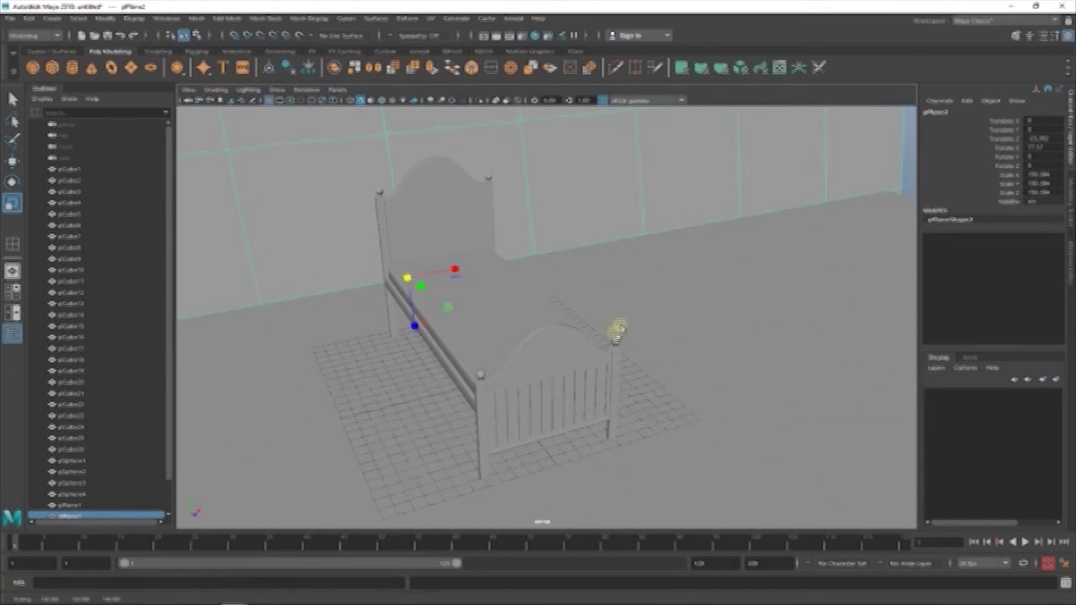
mouse_move(620, 324)
left_mouse_down("alt")
mouse_move(577, 356)
mouse_move(661, 344)
mouse_move(693, 266)
mouse_move(403, 241)
mouse_move(505, 370)
mouse_move(358, 254)
left_mouse_up("alt")
left_click(403, 241)
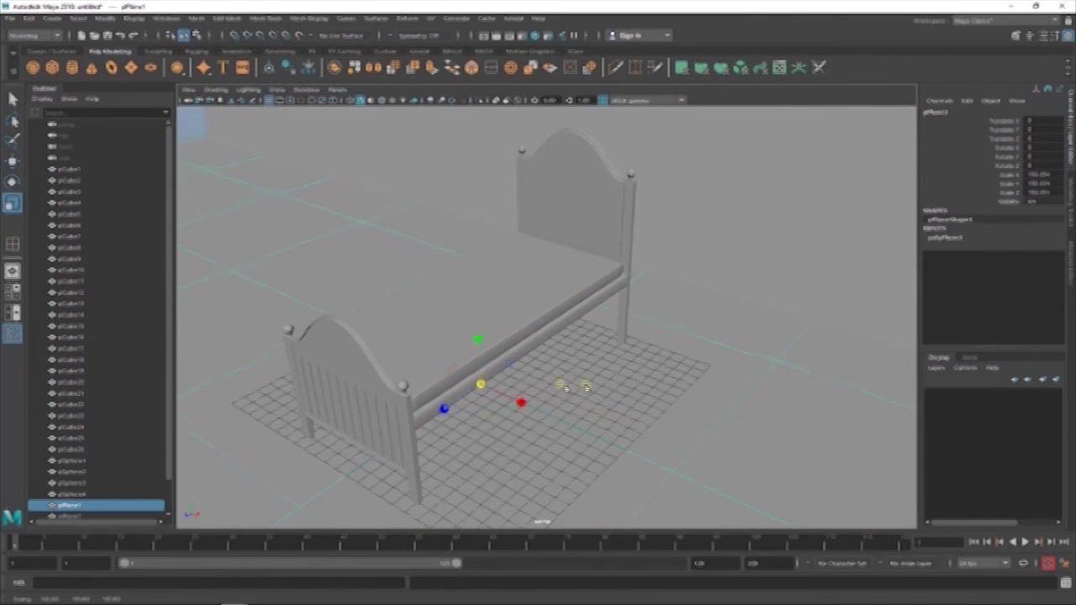
mouse_move(471, 223)
left_mouse_down("alt")
mouse_move(480, 232)
mouse_move(491, 221)
mouse_move(488, 230)
mouse_move(480, 216)
left_mouse_up("alt")
left_click(513, 18)
Step: Add a SkyDome light and start an Arnold render of the bed
left_click(513, 18)
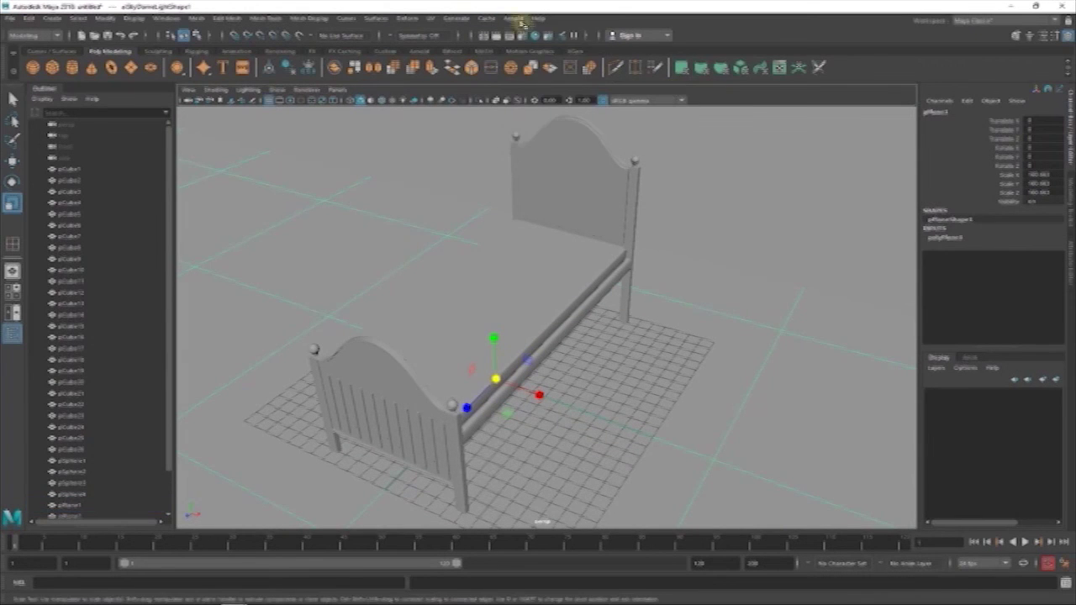
left_click(512, 17)
left_click(525, 39)
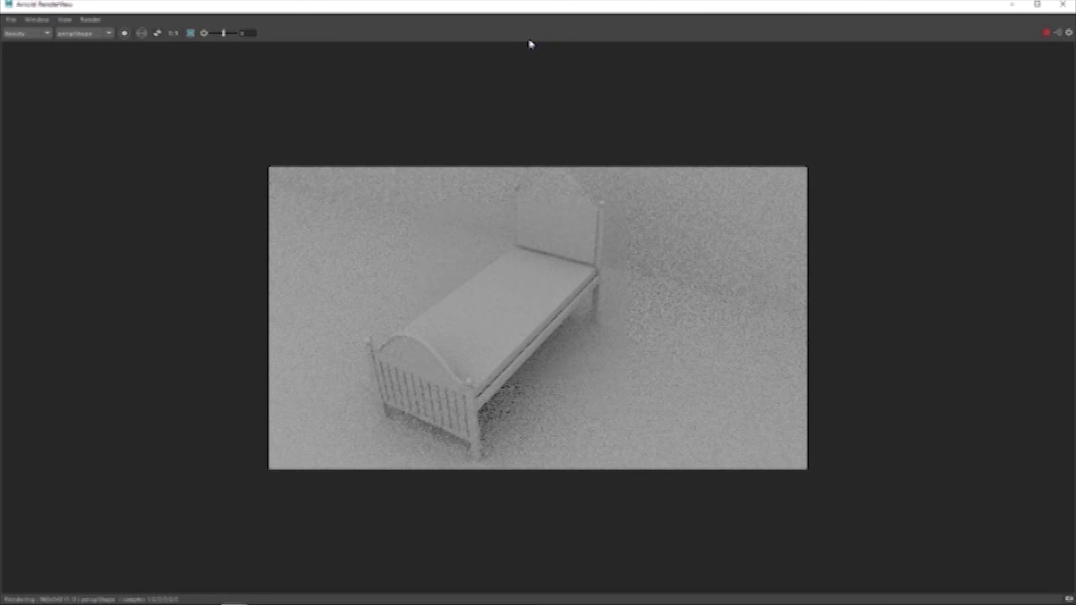
Step: Fit the render to the window and re-render from a lower, closer camera angle
left_click(38, 18)
left_click(27, 110)
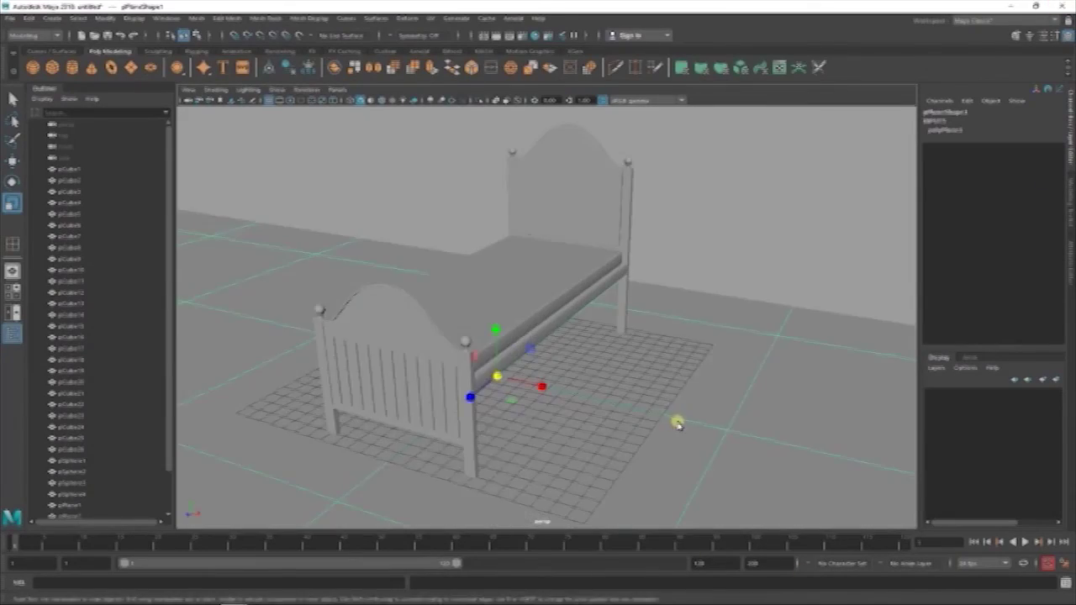
left_click_drag(672, 432, 697, 362, "alt")
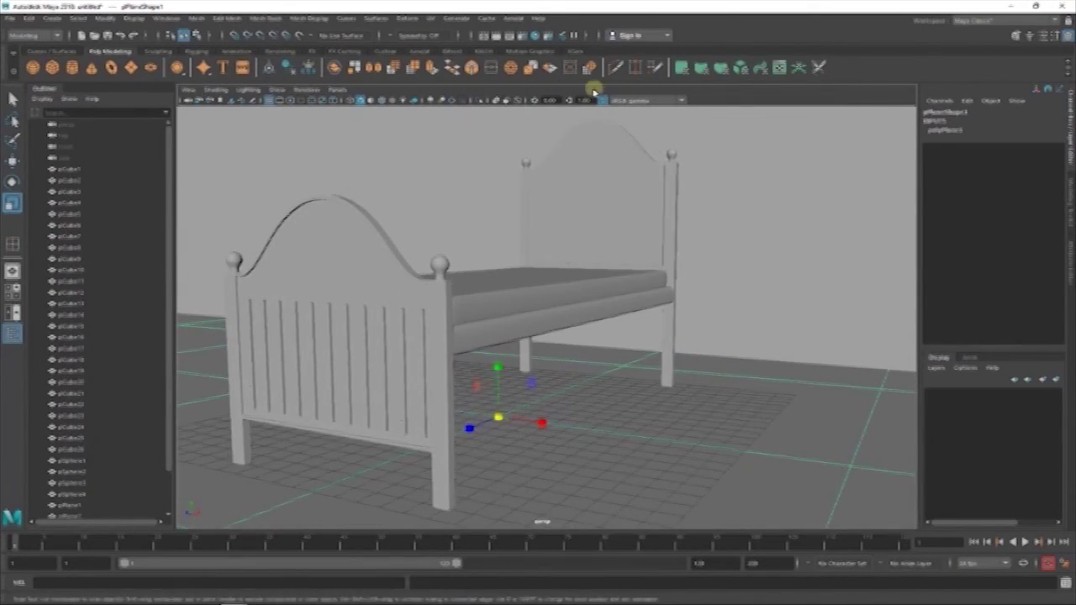
left_click(517, 36)
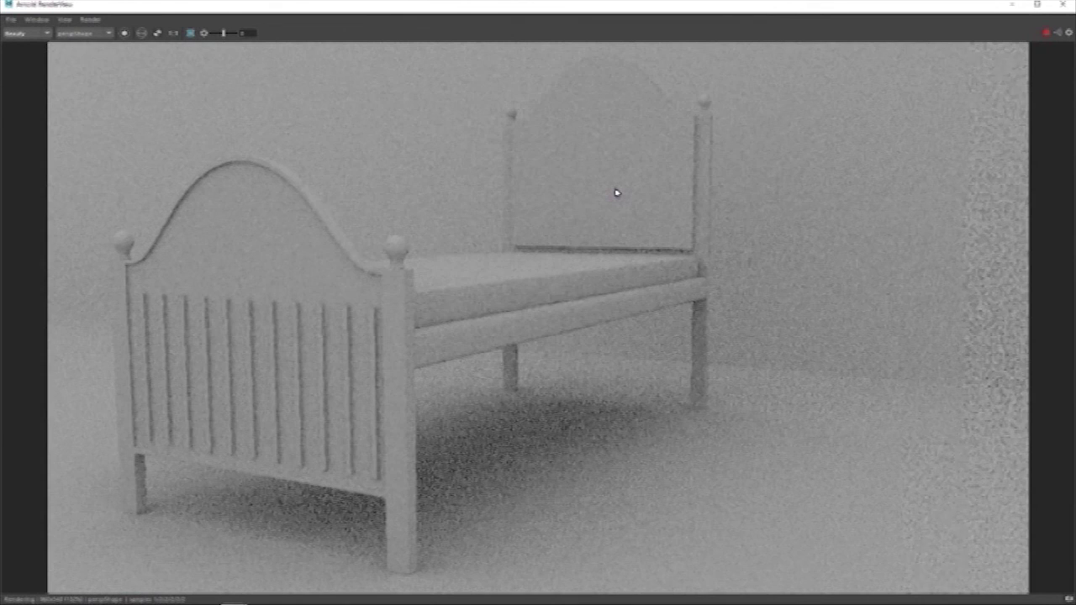